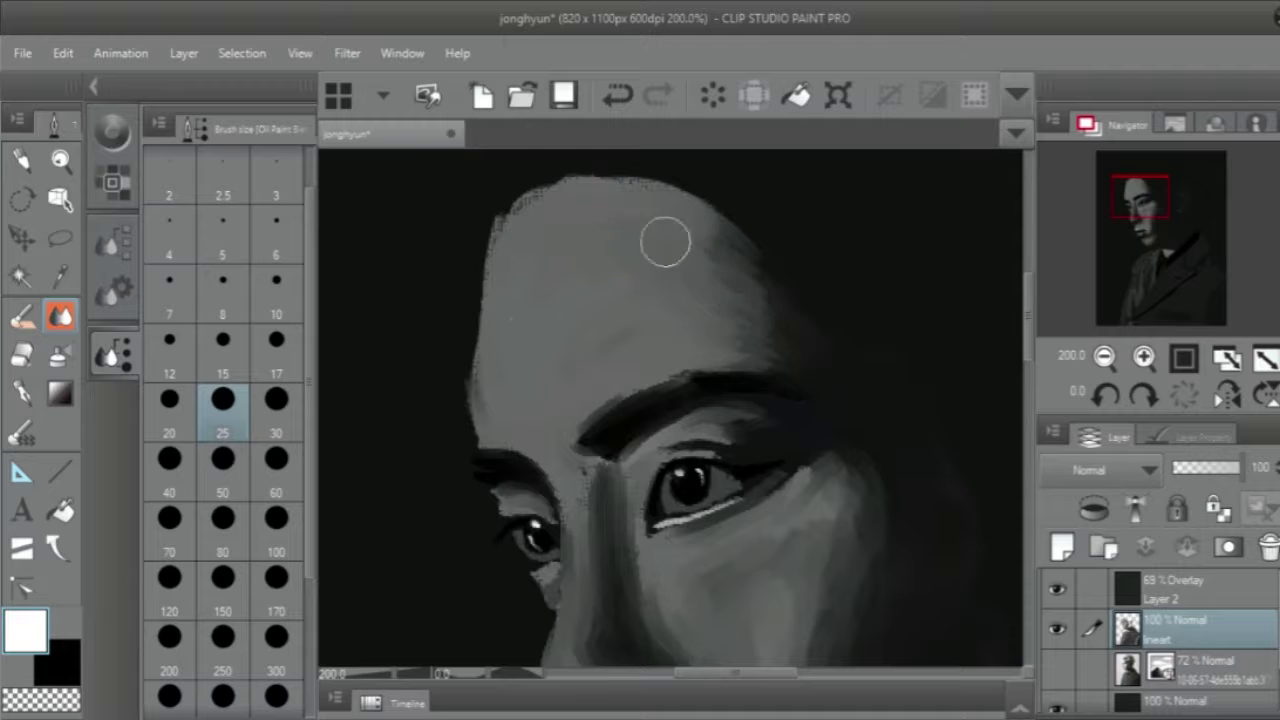
Bring up the mouth reference and blend the cheek-side corner of the lips with the blending brush at size 3.
left_click_drag(1032, 302, 1035, 400)
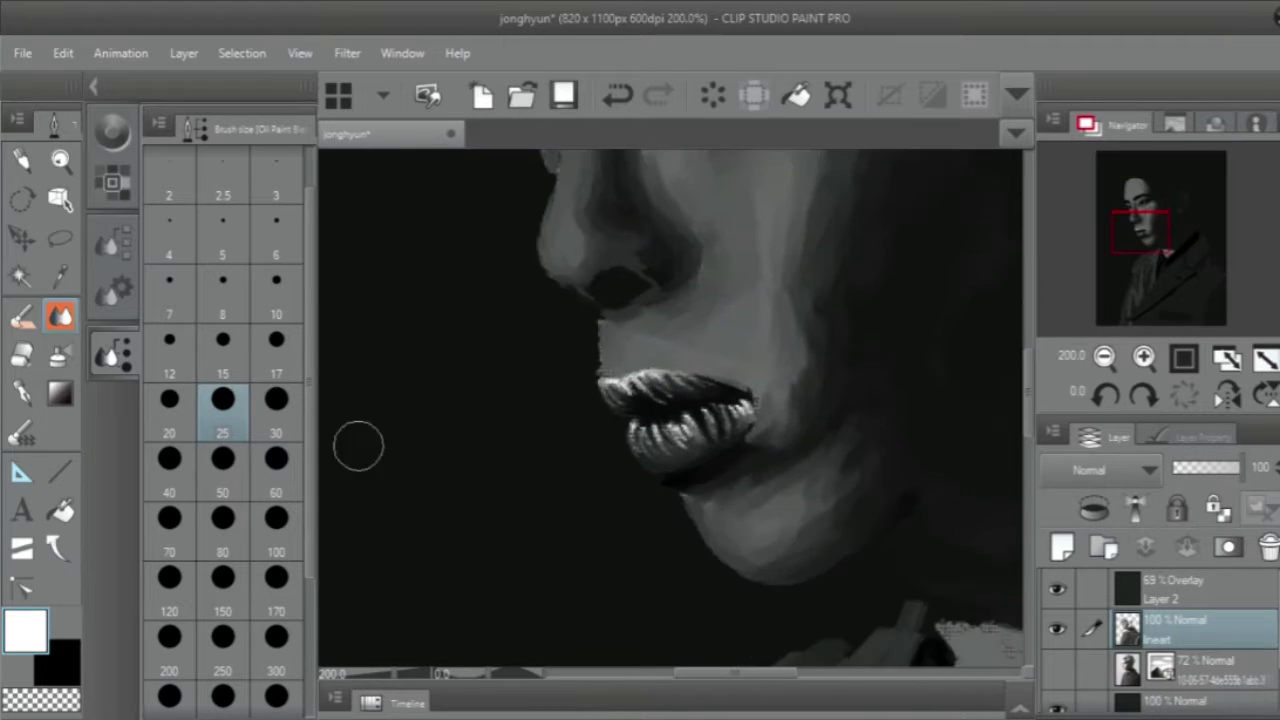
scroll(528, 348, "up", 3)
key("bracketleft")
key("bracketleft")
key("bracketleft")
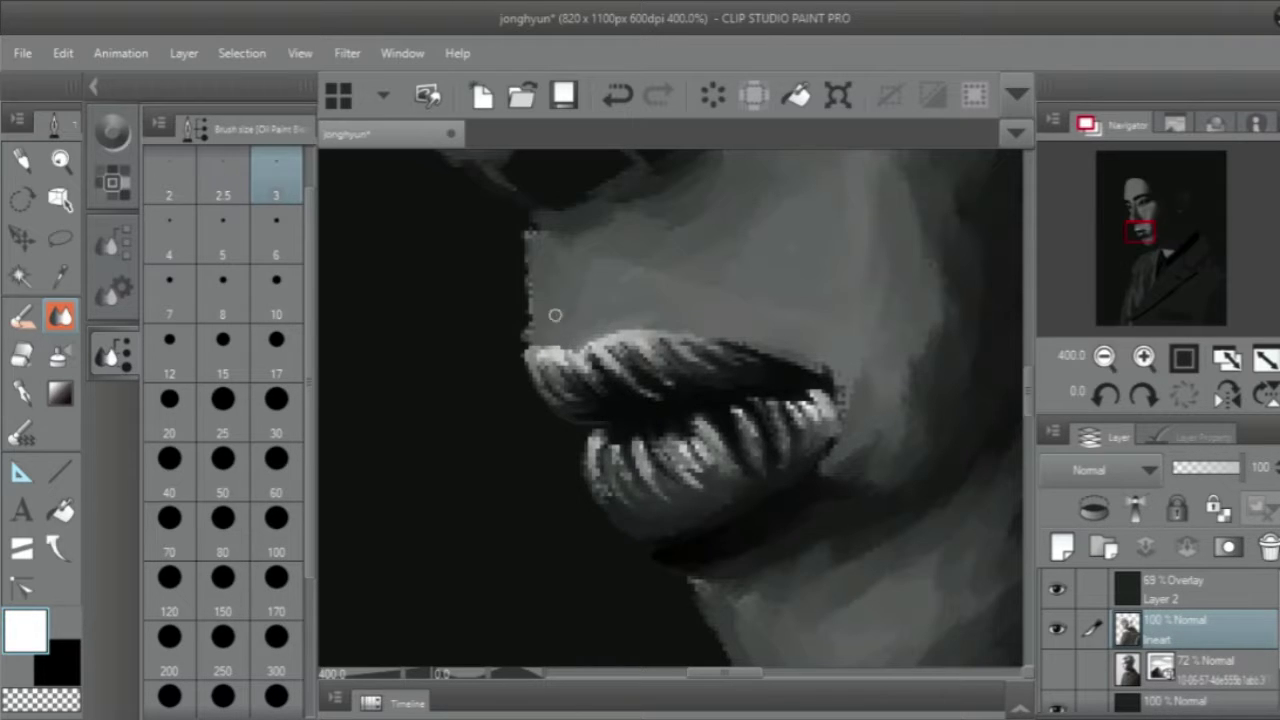
key("F9")
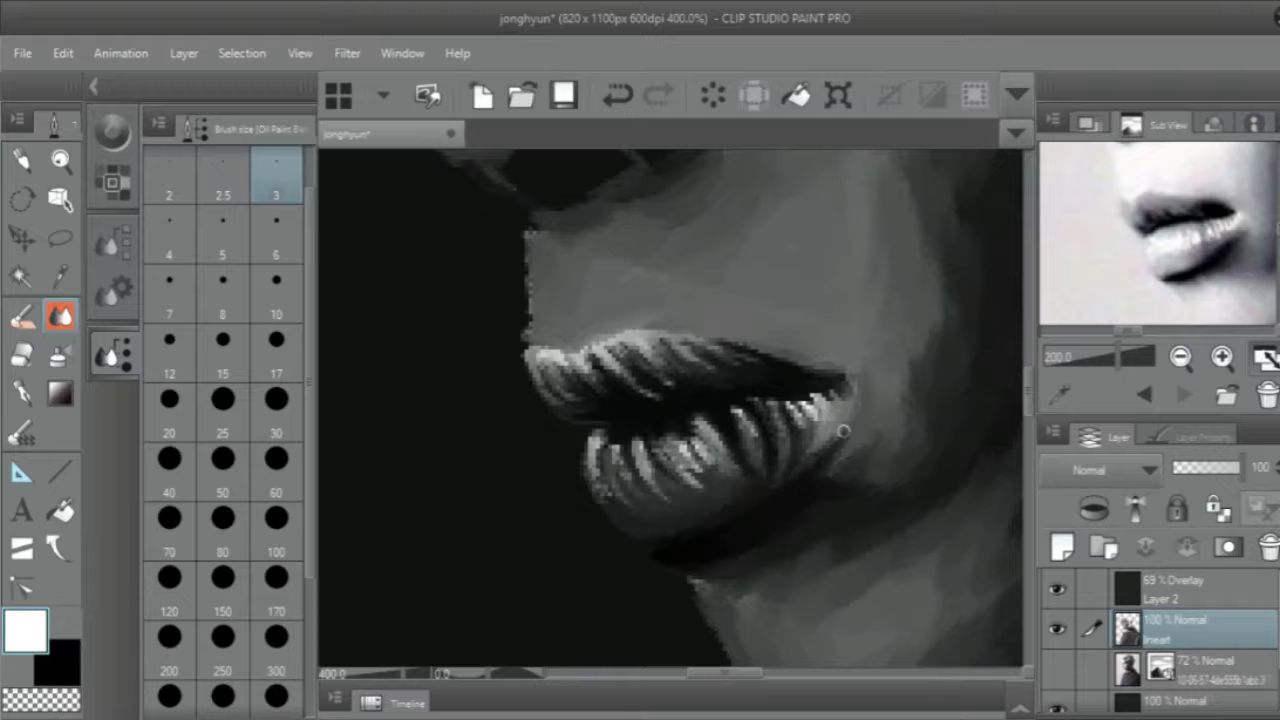
Soften the shadow beneath the lower lip with an enlarged blending brush, ending at size 12.
key("bracketright")
key("bracketright")
key("bracketright")
key("bracketright")
key("bracketright")
mouse_move(692, 566)
left_mouse_down()
mouse_move(723, 562)
mouse_move(652, 554)
mouse_move(816, 511)
mouse_move(811, 577)
mouse_move(783, 603)
mouse_move(879, 576)
mouse_move(890, 457)
left_mouse_up()
key("bracketright")
key("bracketright")
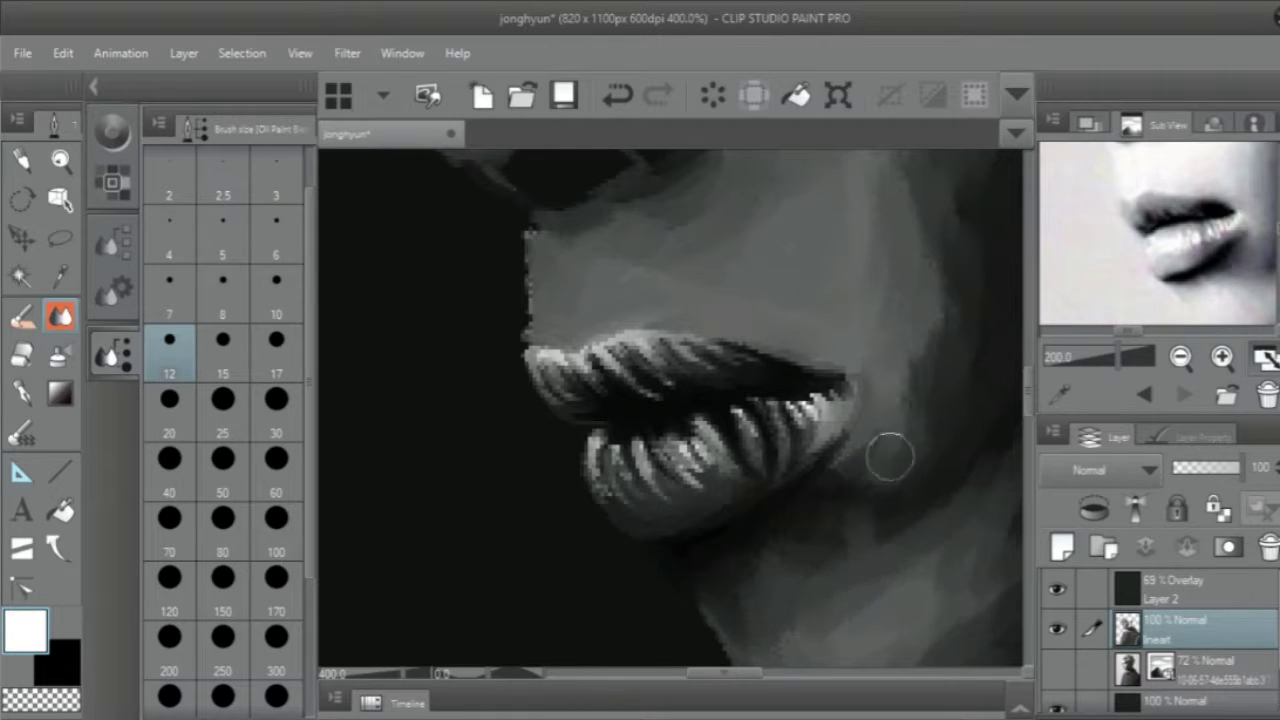
Reduce the blending brush to size 3 and smooth the highlights on the lower lip toward the mouth corner.
left_click(1088, 124)
left_click(1104, 357)
scroll(690, 600, "up", 3)
key("bracketleft")
key("bracketleft")
key("bracketleft")
key("bracketleft")
key("bracketleft")
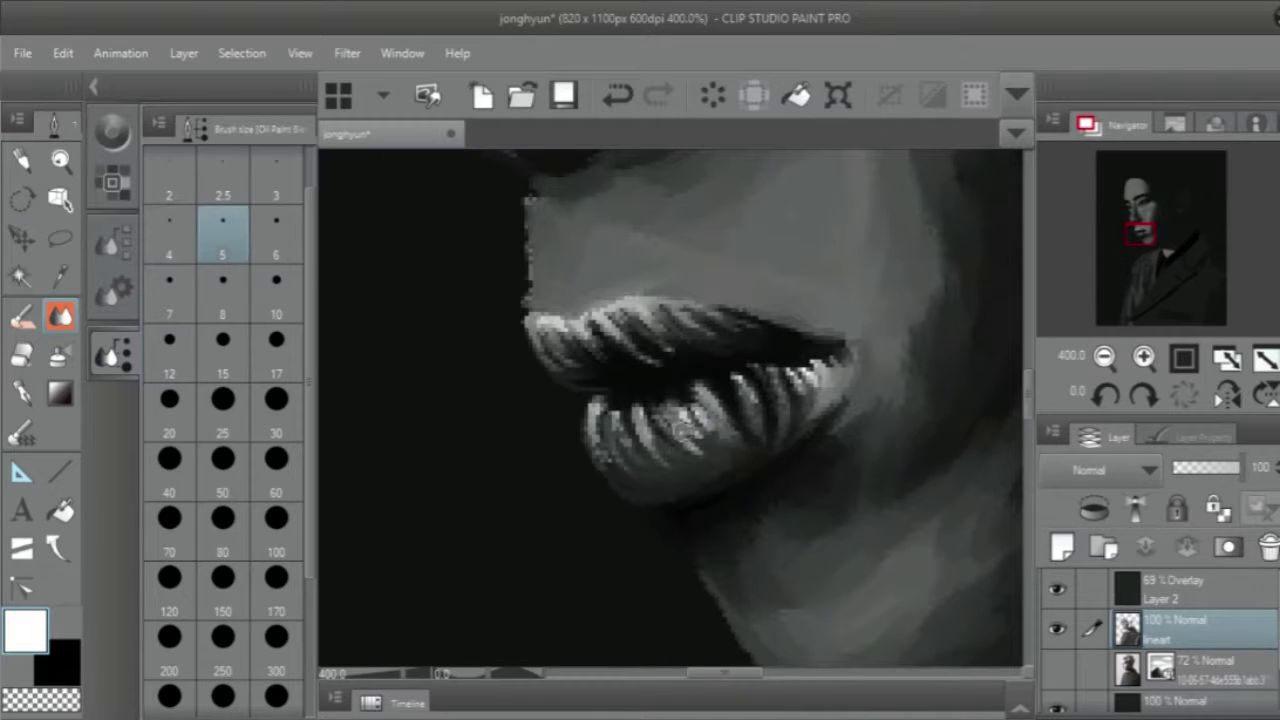
key("bracketleft")
key("bracketleft")
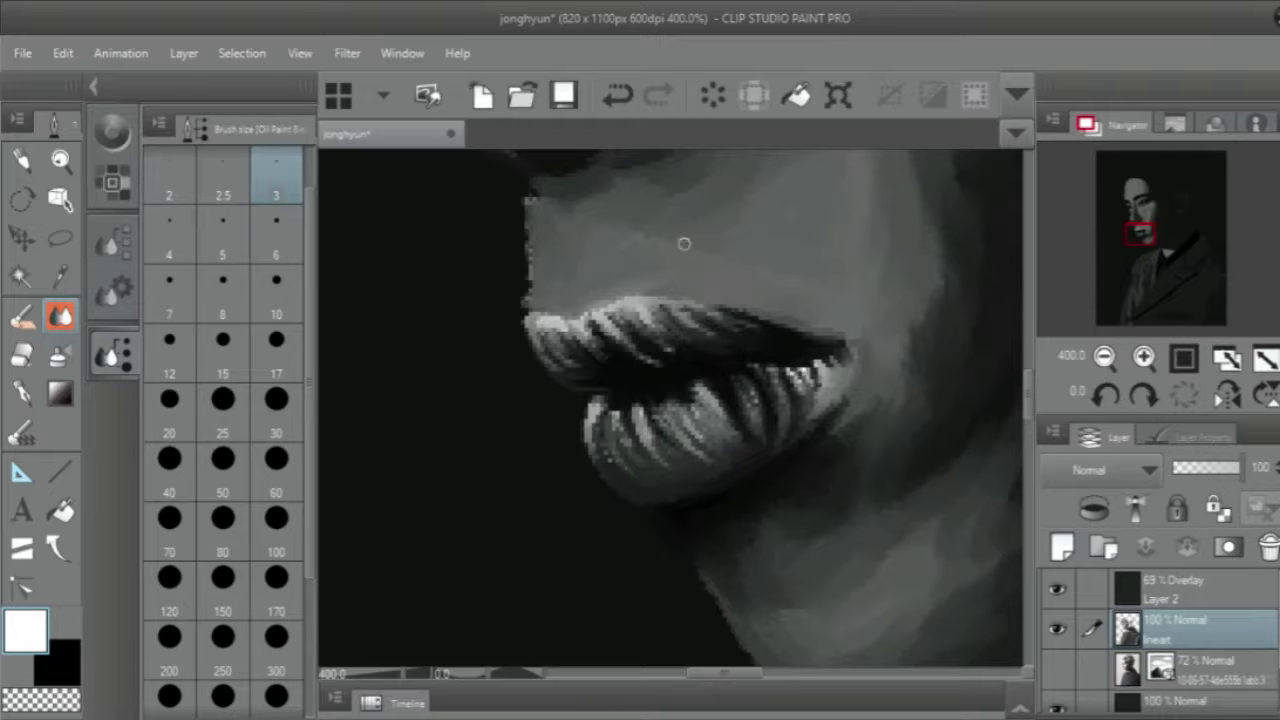
left_click_drag(808, 355, 826, 392)
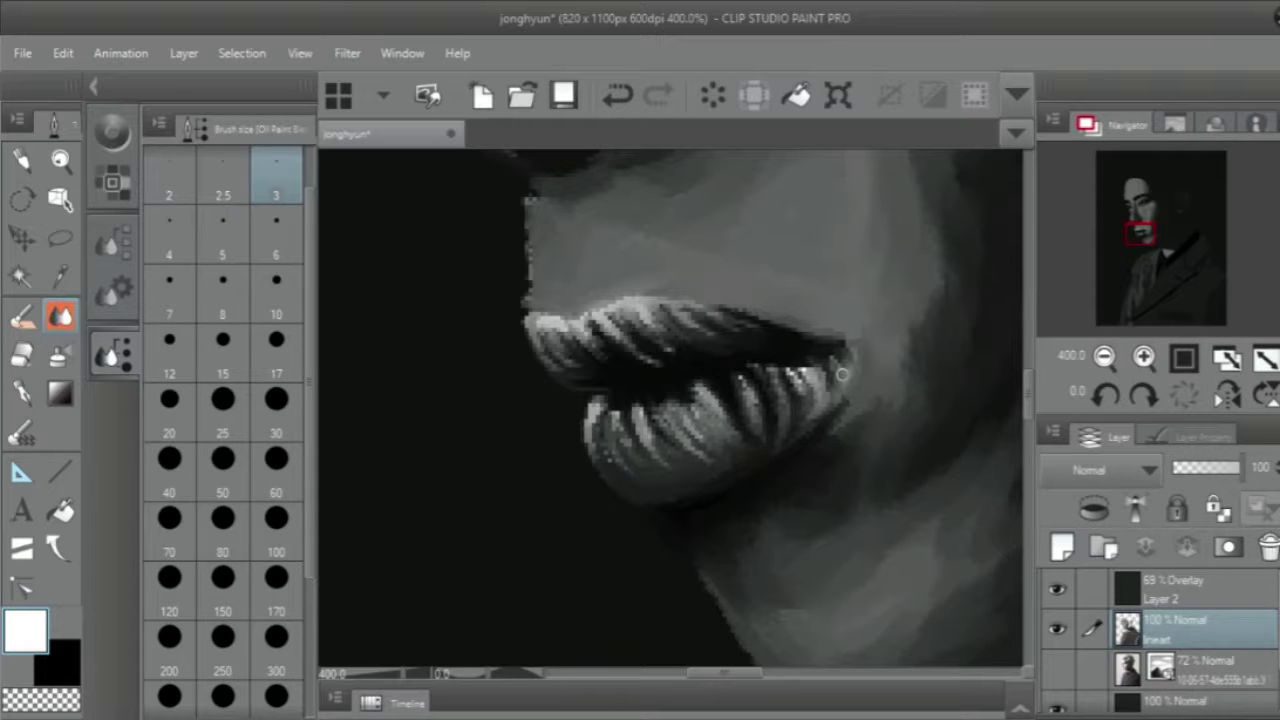
Undo the last lip stroke and paint a white highlight at the cheek-side mouth corner with the oil paint brush at size 2.5.
left_click(618, 96)
key("bracketleft")
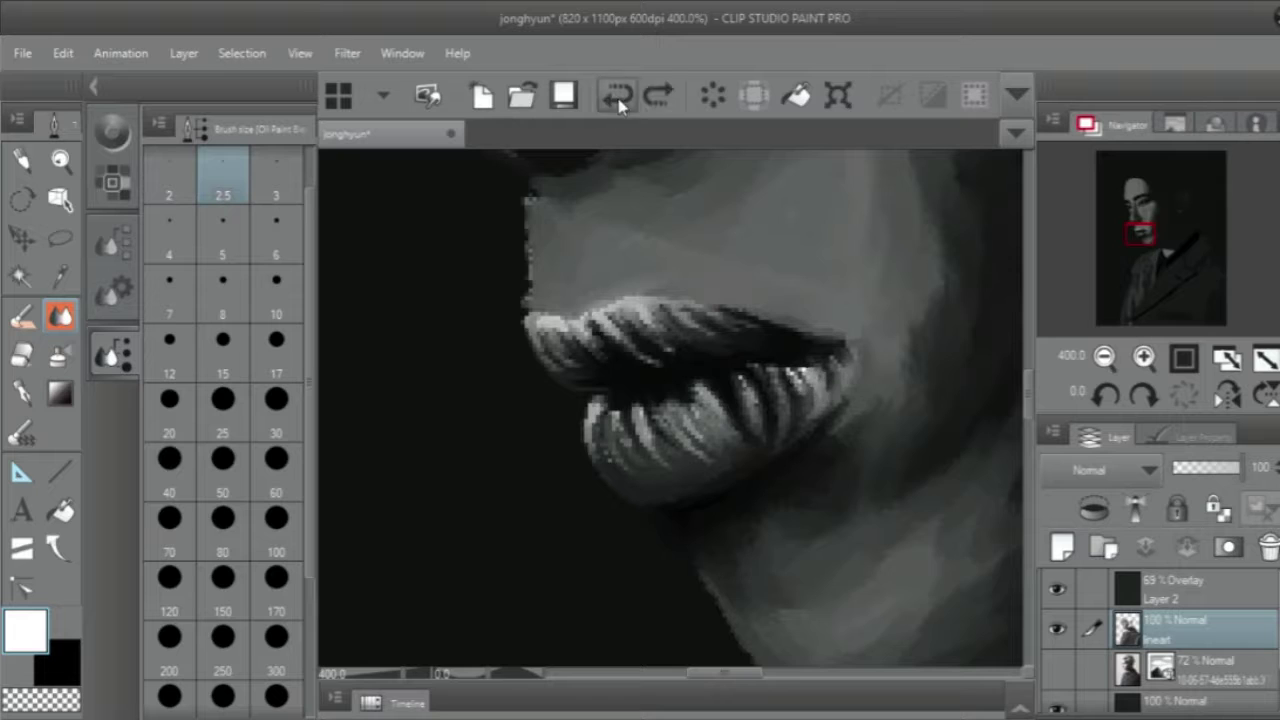
key("b")
key("ctrl+y")
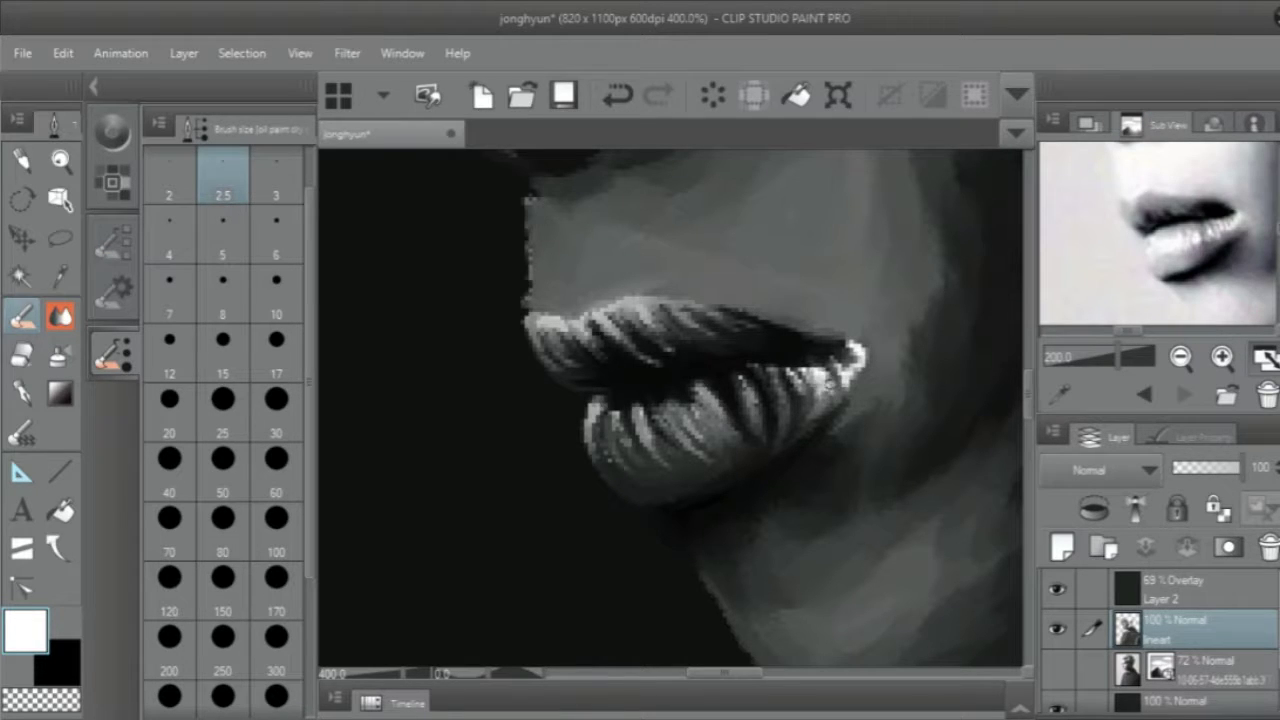
key("b")
key("bracketright")
left_click_drag(866, 342, 848, 395)
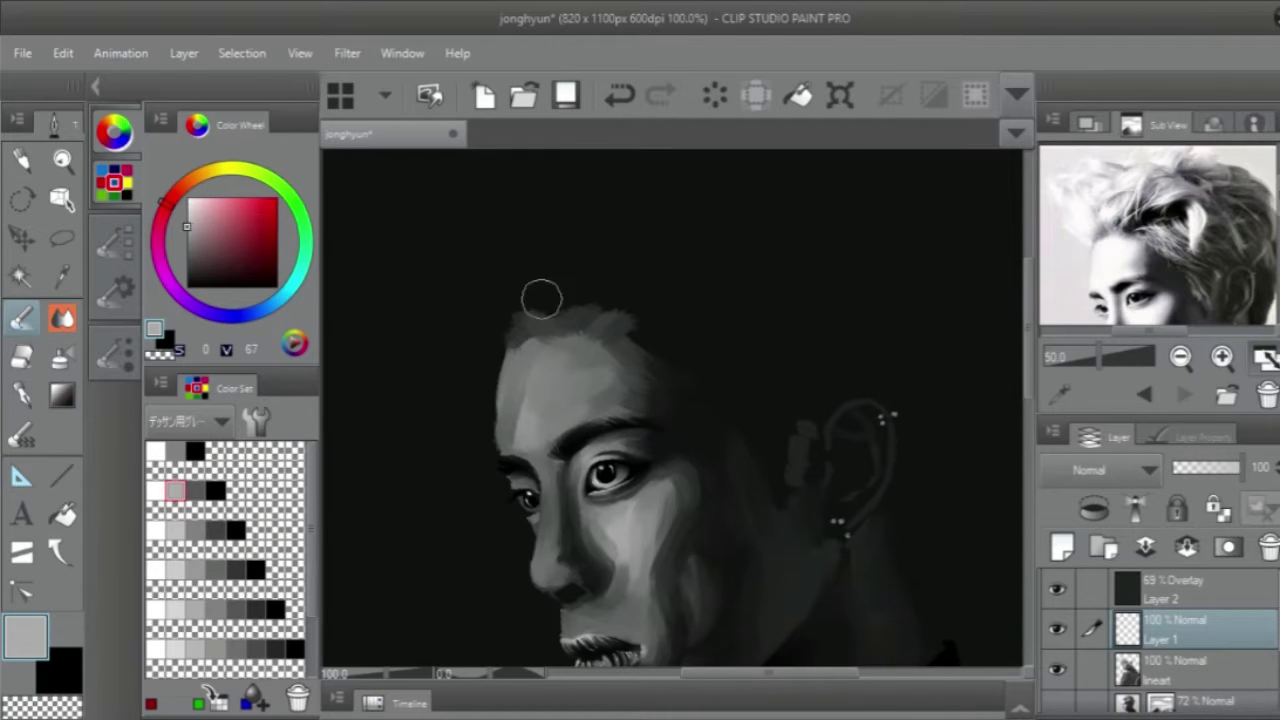
Paint mid-grey hair strands on Layer 1 for the swept-up fringe, the side curl and the crown.
mouse_move(543, 294)
left_mouse_down()
mouse_move(637, 189)
mouse_move(567, 317)
mouse_move(663, 266)
mouse_move(600, 300)
mouse_move(640, 280)
mouse_move(624, 270)
mouse_move(660, 270)
mouse_move(749, 314)
mouse_move(788, 302)
left_mouse_up()
mouse_move(679, 332)
left_mouse_down()
mouse_move(721, 292)
mouse_move(802, 308)
mouse_move(657, 341)
mouse_move(736, 398)
mouse_move(752, 346)
mouse_move(781, 421)
mouse_move(777, 381)
mouse_move(828, 374)
mouse_move(793, 334)
mouse_move(822, 306)
mouse_move(814, 344)
mouse_move(825, 263)
mouse_move(849, 302)
mouse_move(823, 271)
left_mouse_up()
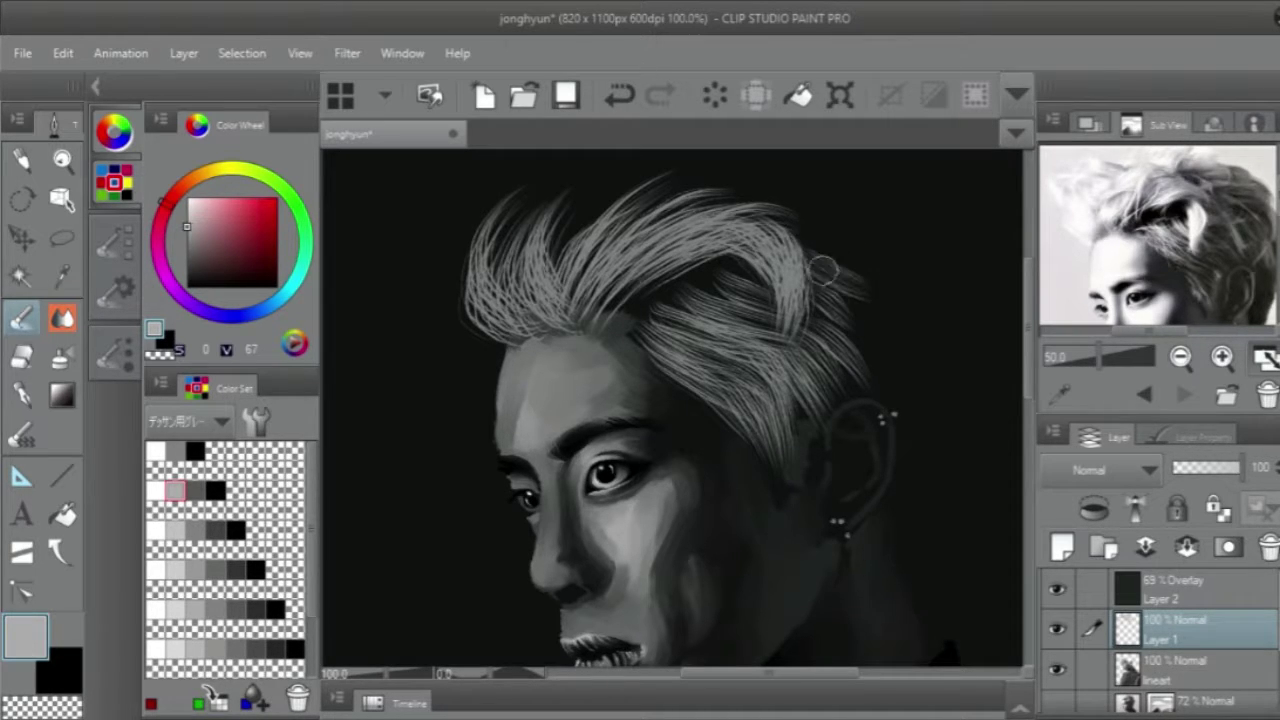
scroll(684, 212, "up", 1)
left_click_drag(600, 275, 800, 205)
left_click_drag(780, 255, 860, 320)
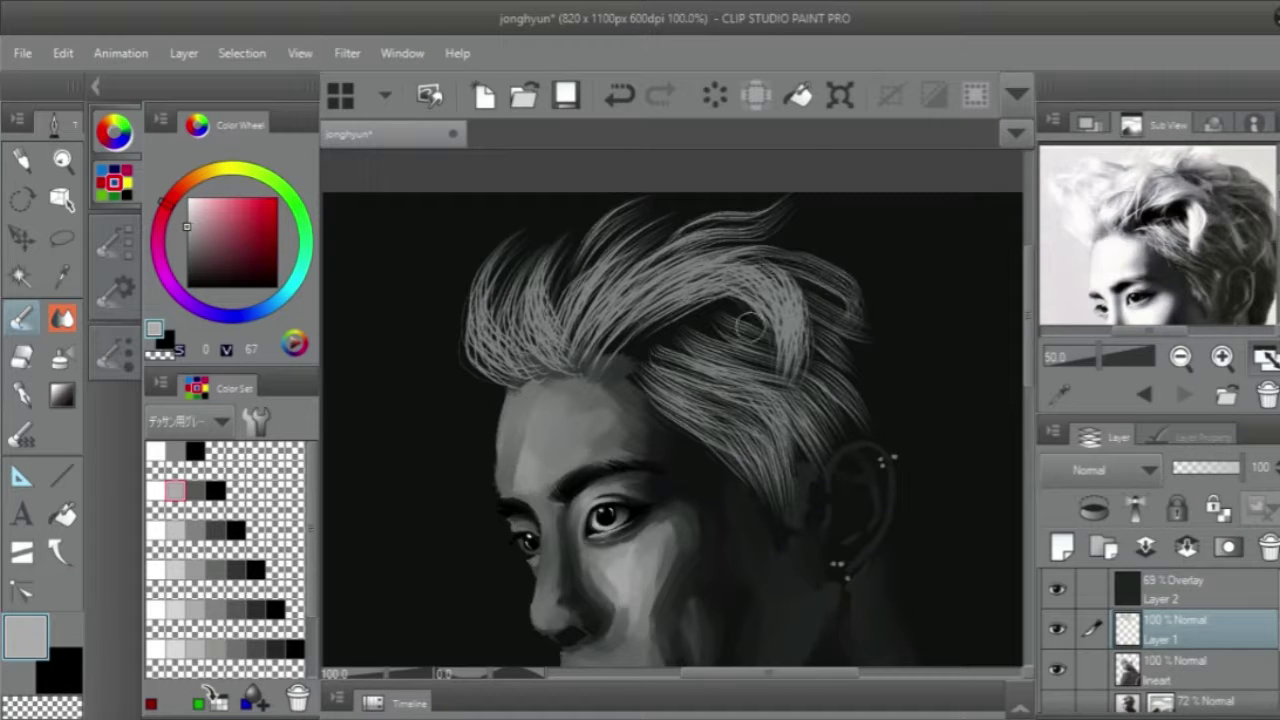
Add white highlight strands along the fringe, the curl and the side hair.
left_click(155, 452)
left_click_drag(480, 360, 580, 260)
mouse_move(580, 345)
left_mouse_down()
mouse_move(755, 290)
mouse_move(669, 320)
mouse_move(696, 414)
mouse_move(782, 482)
left_mouse_up()
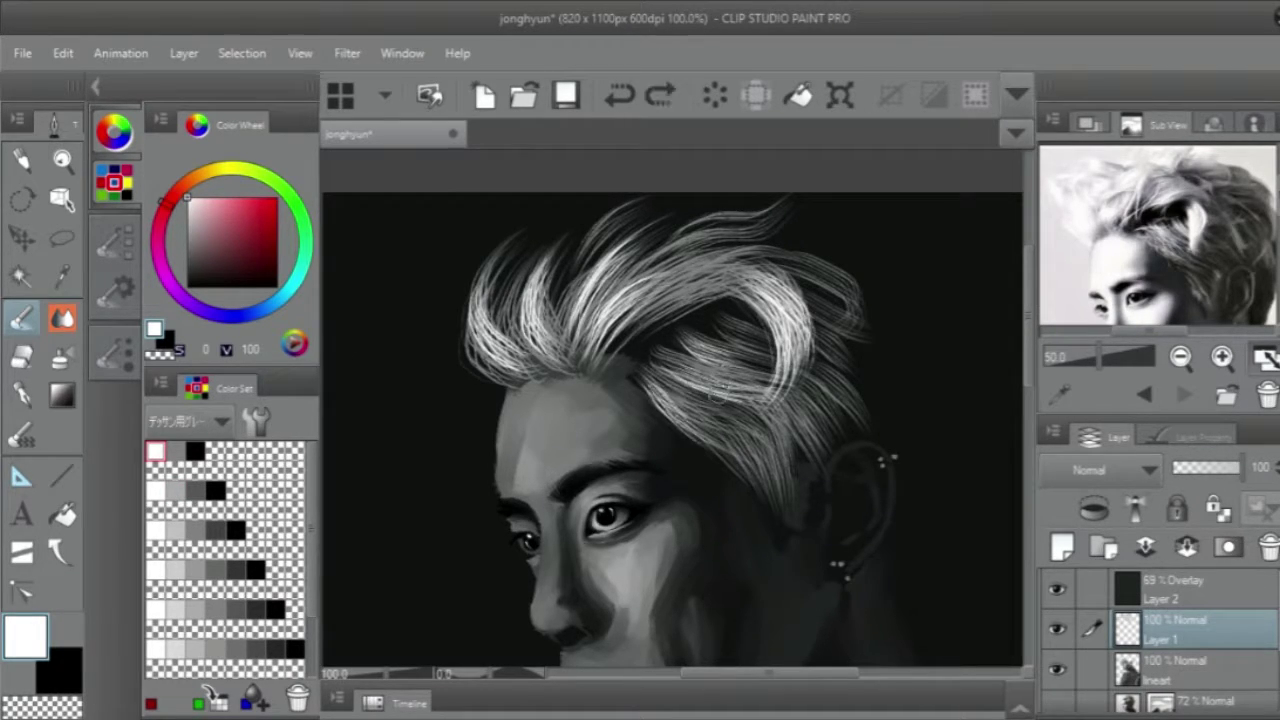
left_click_drag(717, 394, 770, 450)
mouse_move(750, 275)
left_mouse_down()
mouse_move(650, 300)
mouse_move(700, 362)
left_mouse_up()
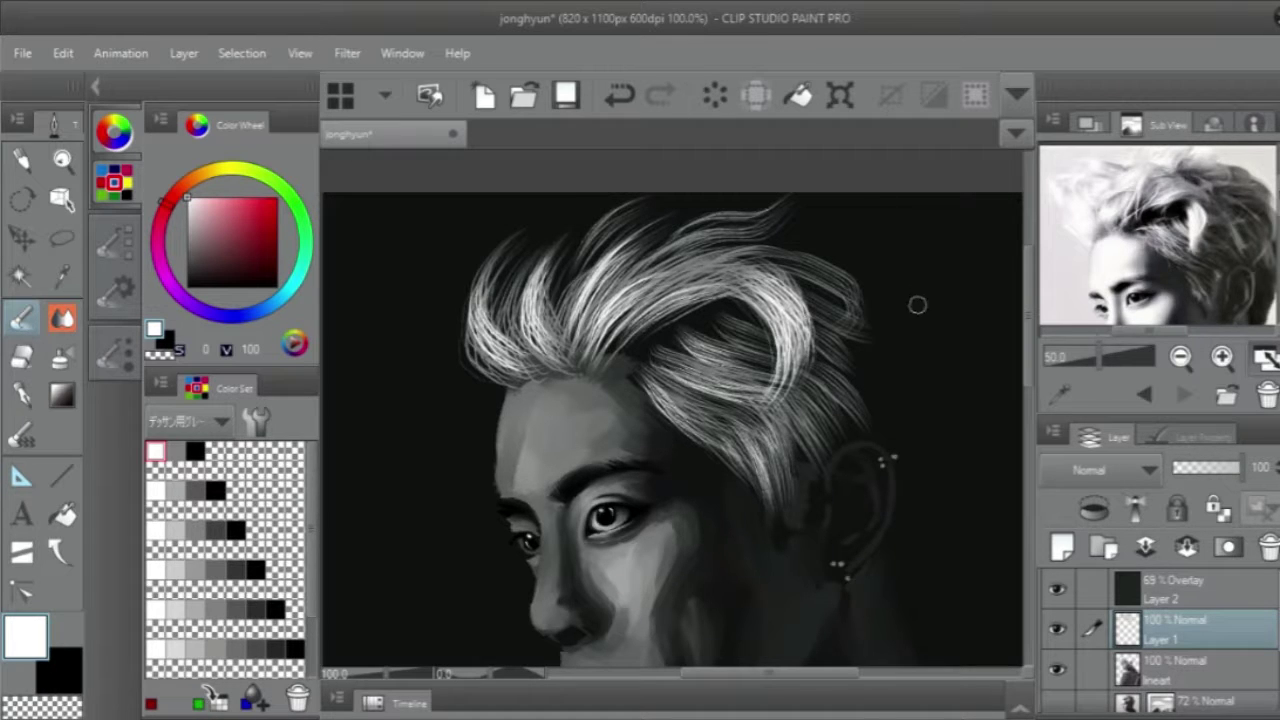
Darken the hair roots along the forehead and below the curl with dark grey strands, undoing misplaced strokes.
left_click(235, 569)
mouse_move(480, 330)
left_mouse_down()
mouse_move(545, 380)
mouse_move(585, 345)
mouse_move(610, 360)
mouse_move(695, 318)
left_mouse_up()
left_click(619, 94)
left_click(520, 362, "alt")
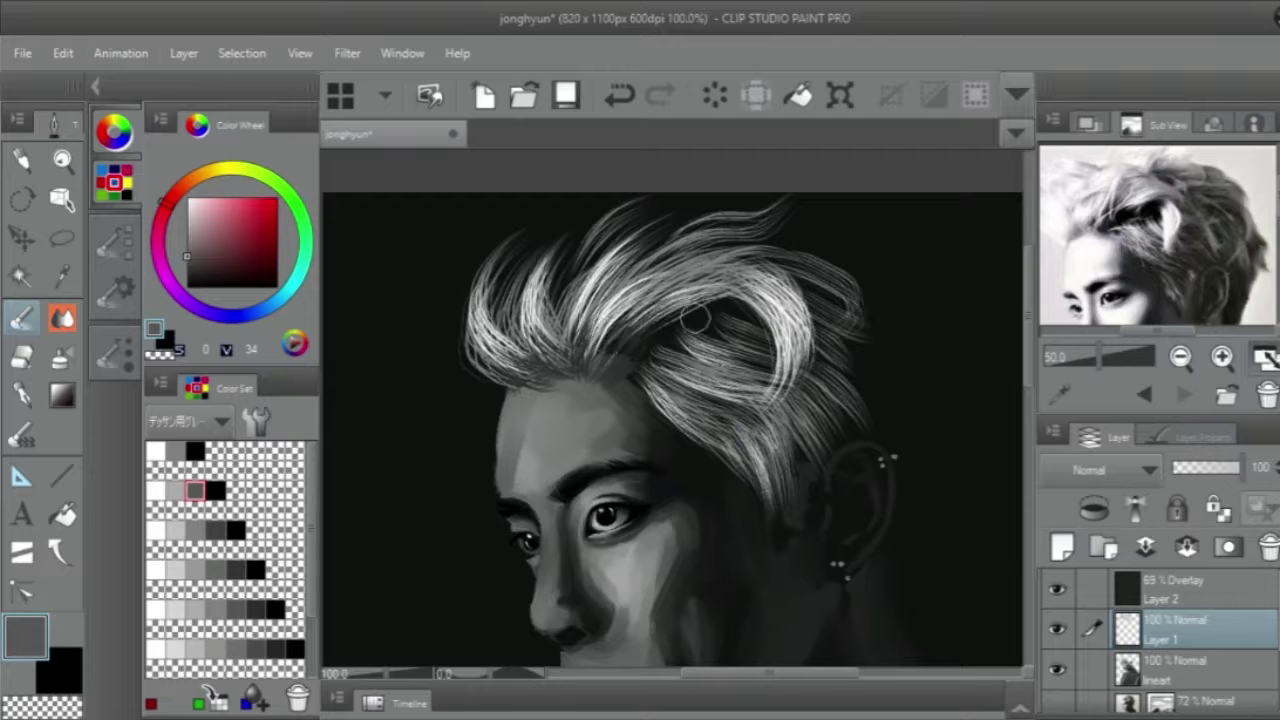
left_click(695, 318, "alt")
key("ctrl+z")
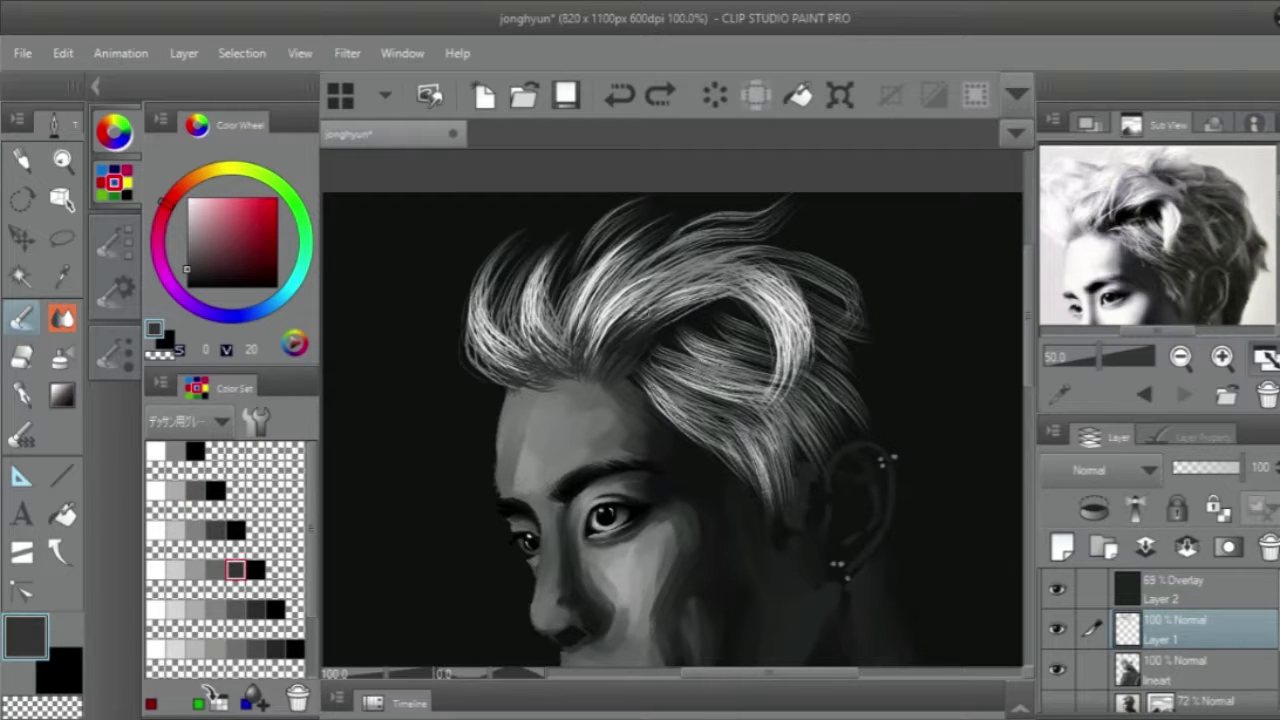
Fill the hollow inside the curl with light grey strands and deepen the gaps with black strokes.
left_click(698, 345, "alt")
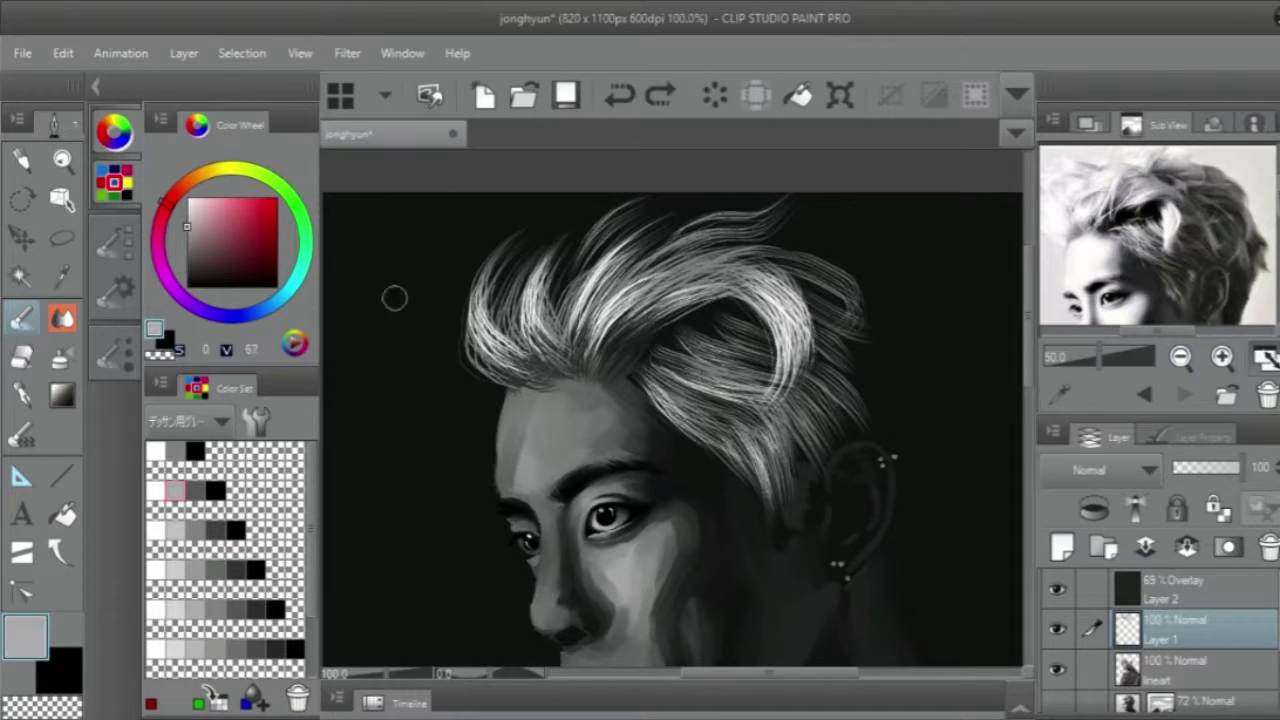
left_click_drag(745, 310, 664, 337)
left_click(195, 451)
key("ctrl+z")
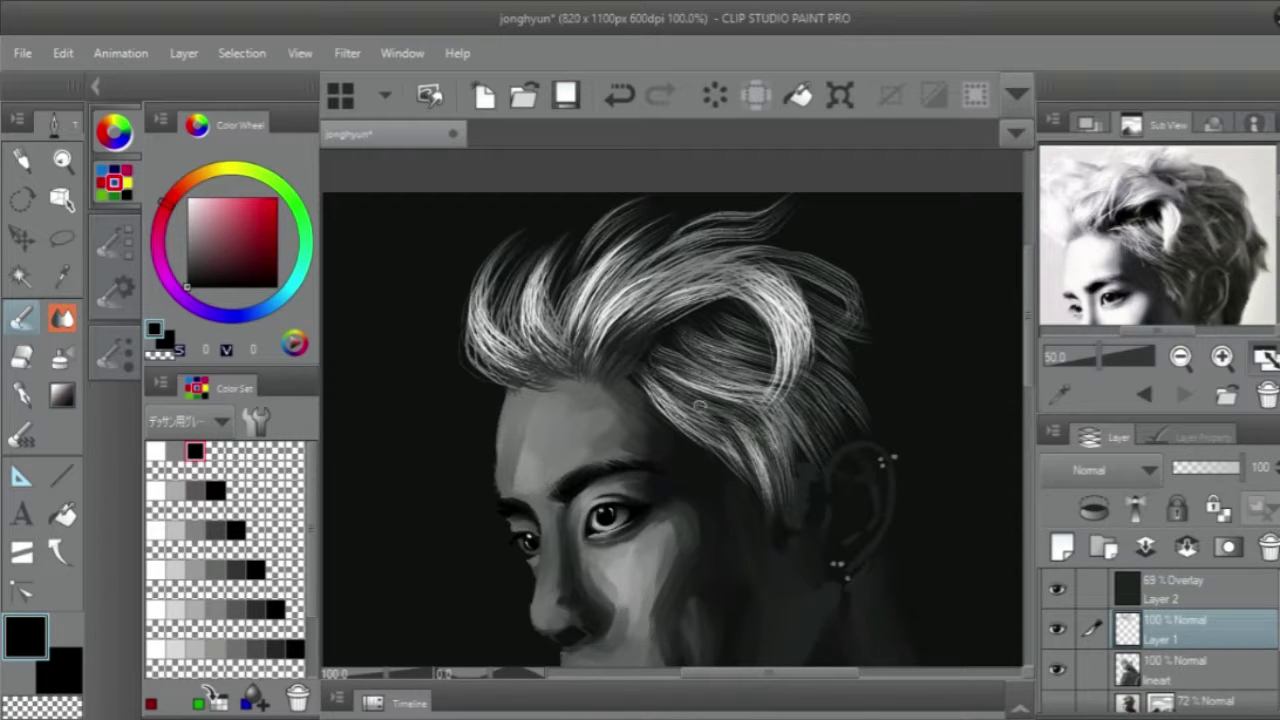
left_click_drag(660, 372, 716, 412)
scroll(816, 278, "down", 1)
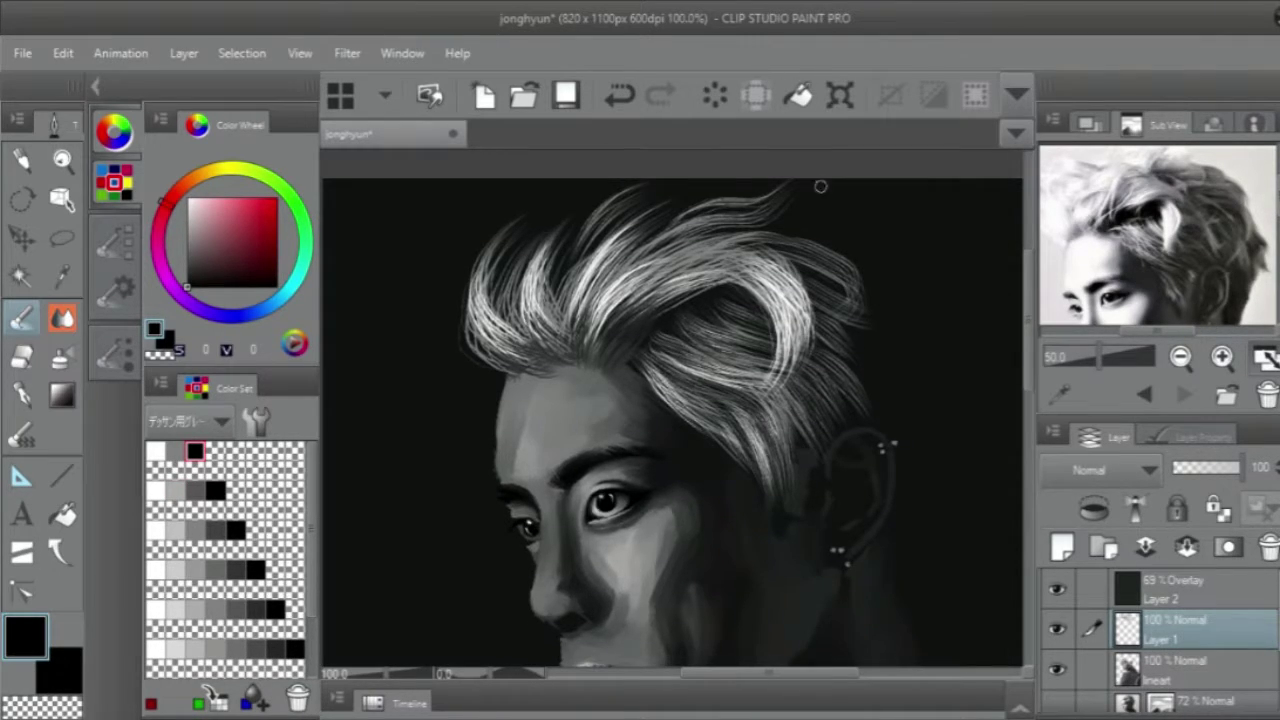
Extend the hair at the back of the head with light grey strands curving down to the top of the ear.
left_click(174, 490)
left_click_drag(860, 300, 880, 420)
key("ctrl+z")
left_click_drag(825, 262, 880, 360)
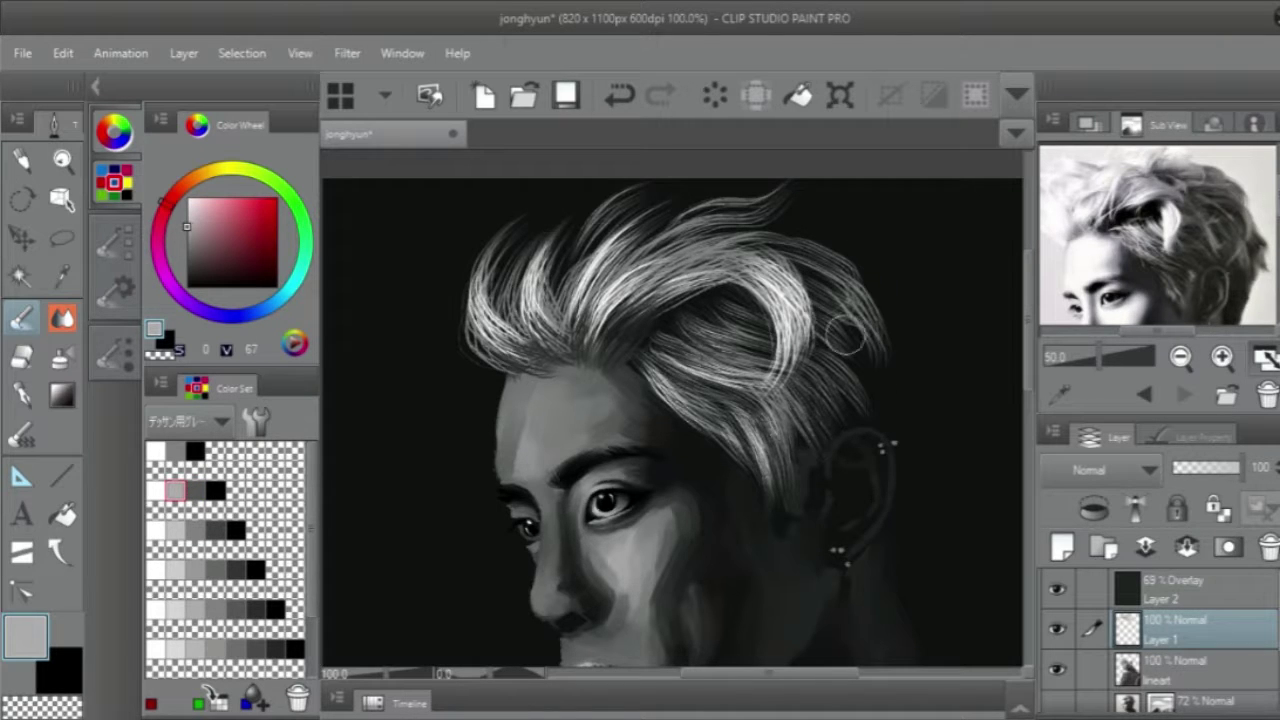
left_click_drag(790, 212, 855, 270)
left_click_drag(866, 280, 878, 385)
left_click_drag(897, 323, 925, 412)
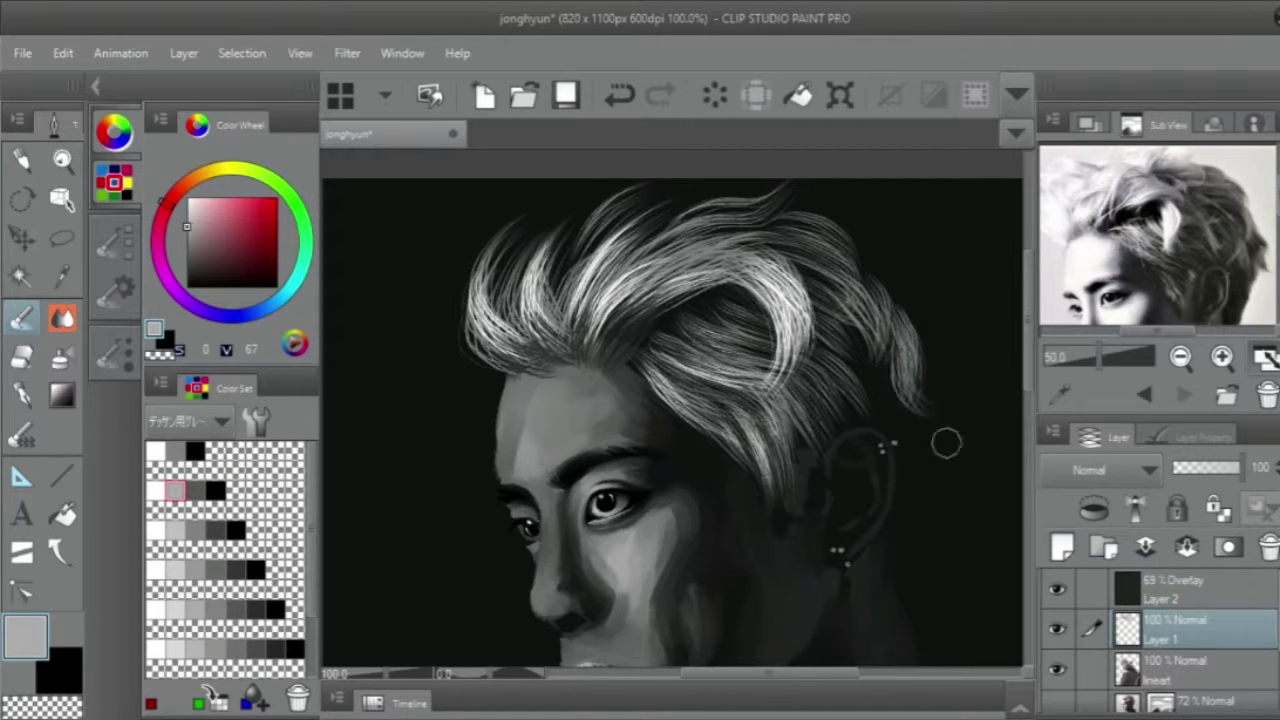
mouse_move(836, 320)
left_mouse_down()
mouse_move(845, 366)
mouse_move(885, 412)
left_mouse_up()
left_click_drag(872, 292, 905, 412)
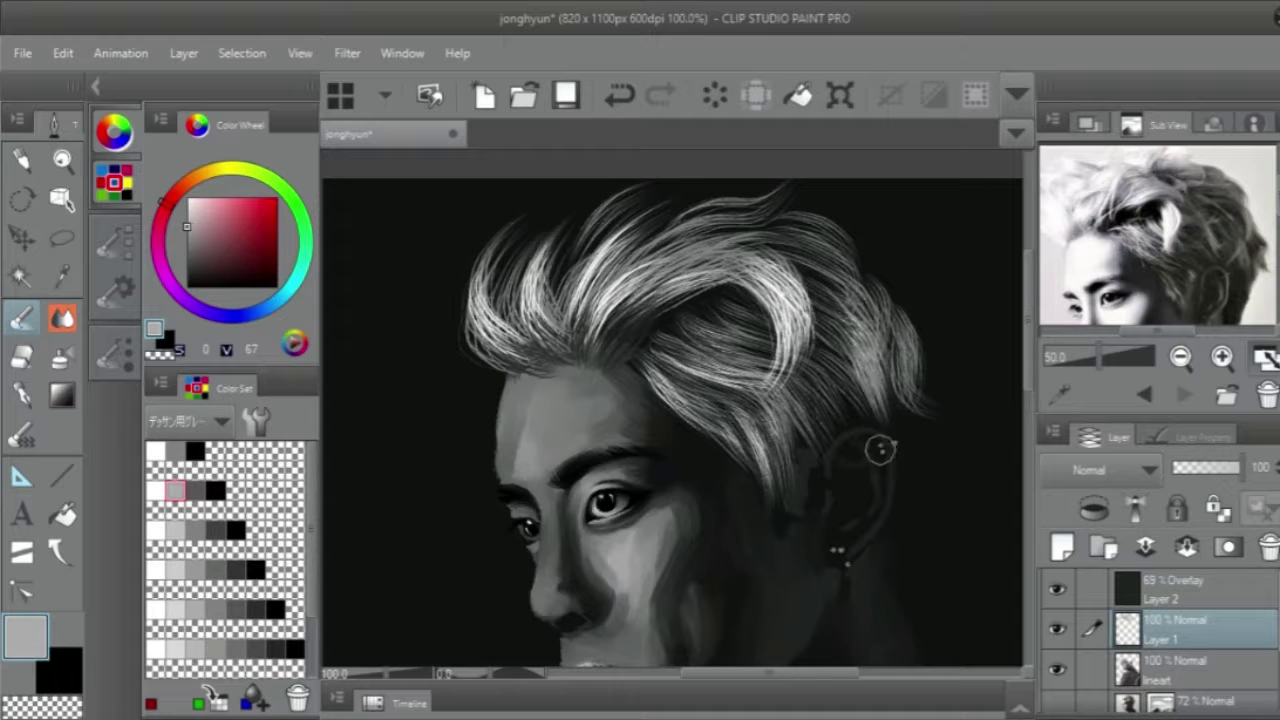
Paint darker grey strands behind the ear toward the nape, sampling hair tones and undoing misplaced strokes.
left_click(598, 383, "alt")
scroll(950, 357, "down", 2)
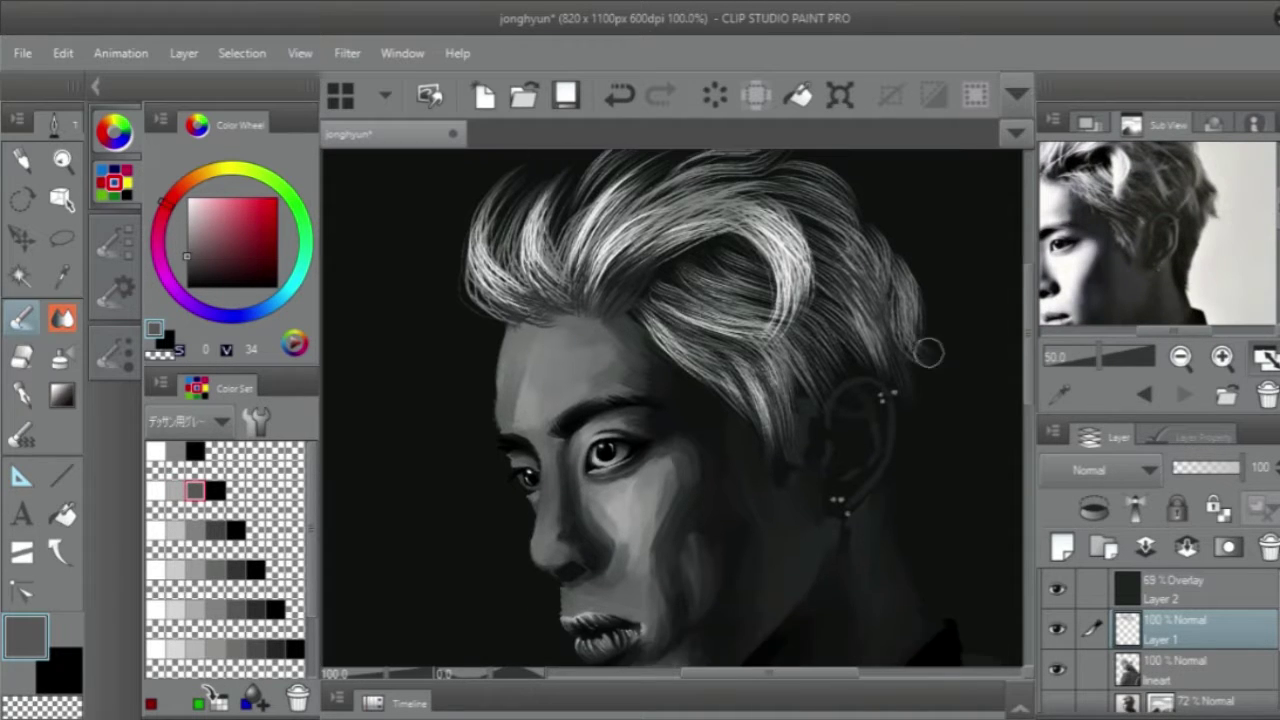
left_click(622, 102)
left_click(877, 382, "alt")
mouse_move(909, 380)
left_mouse_down()
mouse_move(911, 512)
mouse_move(922, 513)
mouse_move(907, 437)
mouse_move(926, 409)
mouse_move(921, 359)
left_mouse_up()
left_click(622, 102)
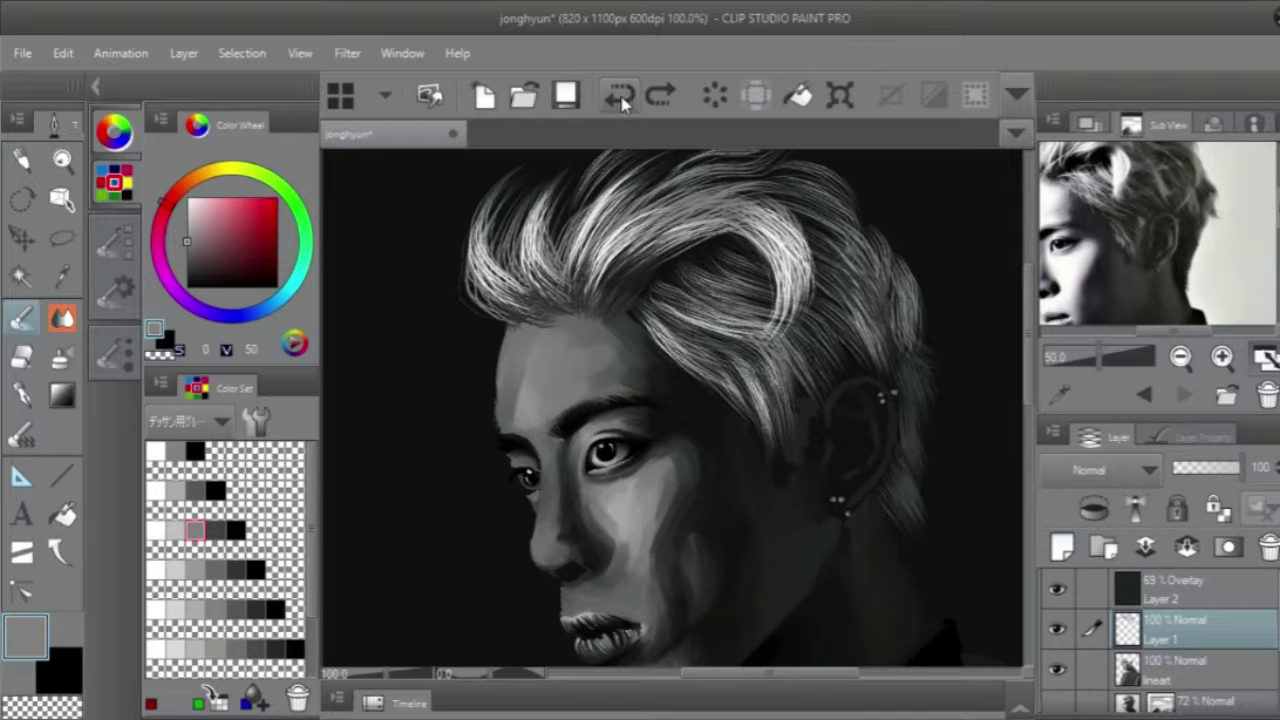
left_click(622, 102)
mouse_move(918, 512)
left_mouse_down()
mouse_move(913, 413)
mouse_move(872, 487)
left_mouse_up()
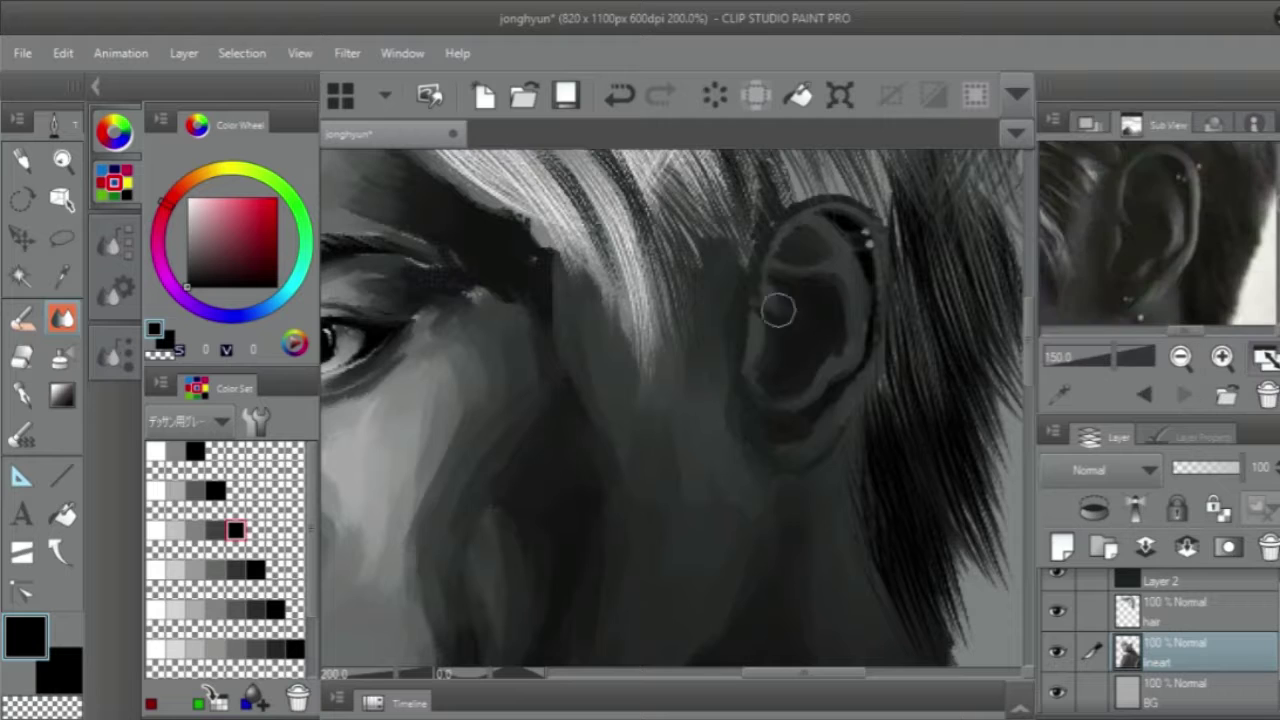
Paint light grey highlights along the inner and outer rims of the ear on the lineart layer.
left_click(175, 568)
left_click_drag(860, 346, 856, 322)
mouse_move(838, 368)
left_mouse_down()
mouse_move(880, 262)
mouse_move(862, 382)
left_mouse_up()
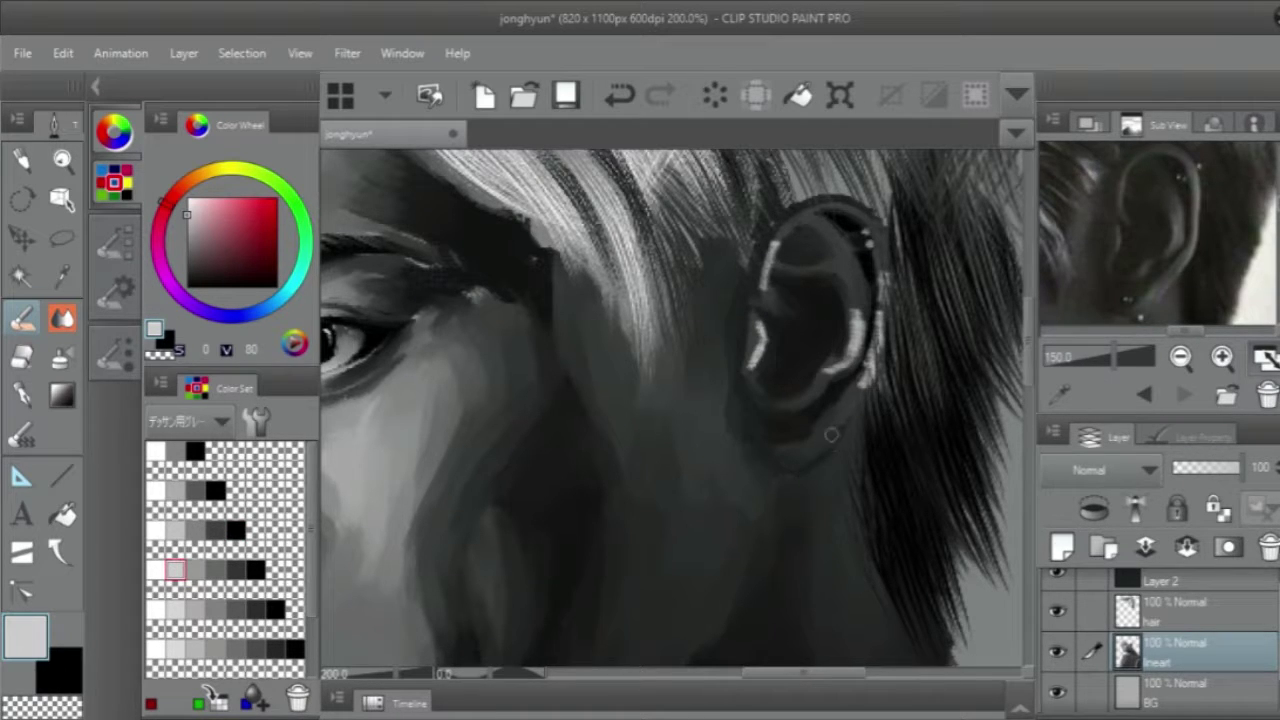
Add a light stroke on the earlobe and blend the highlights along the ear's outer rim and lobe.
left_click(1120, 124)
left_click_drag(830, 322, 740, 372)
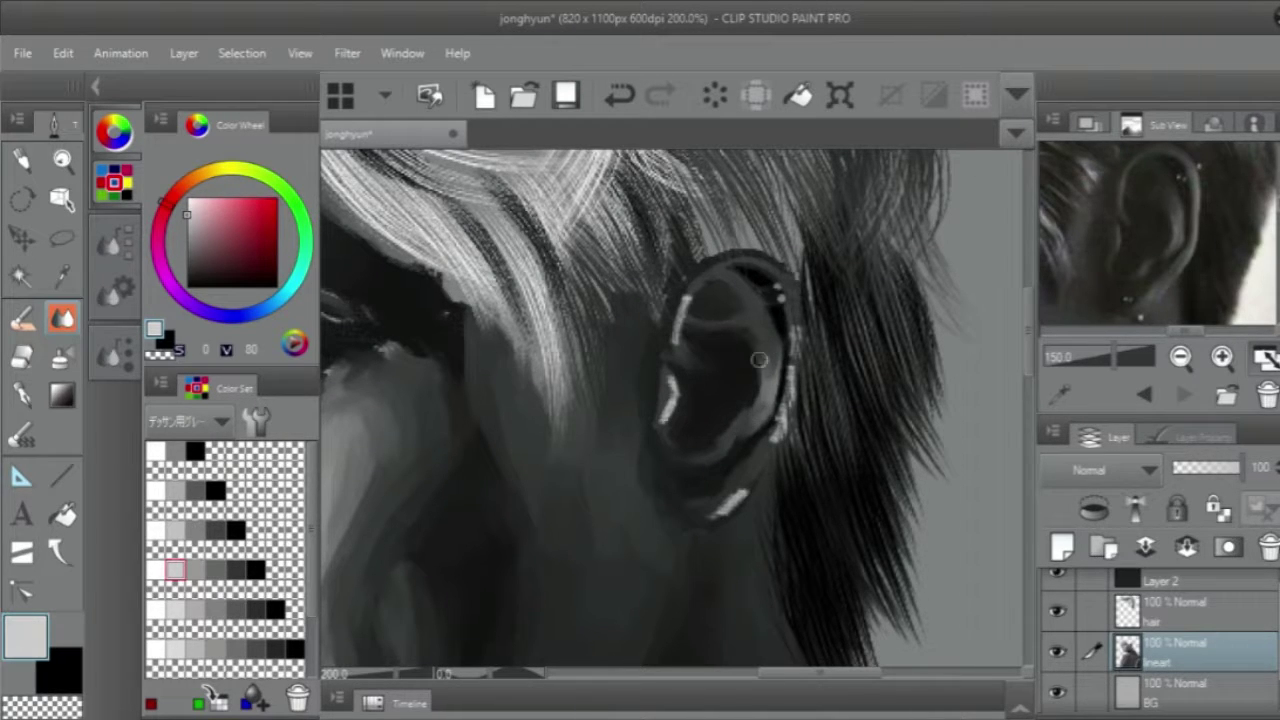
left_click_drag(782, 412, 758, 470)
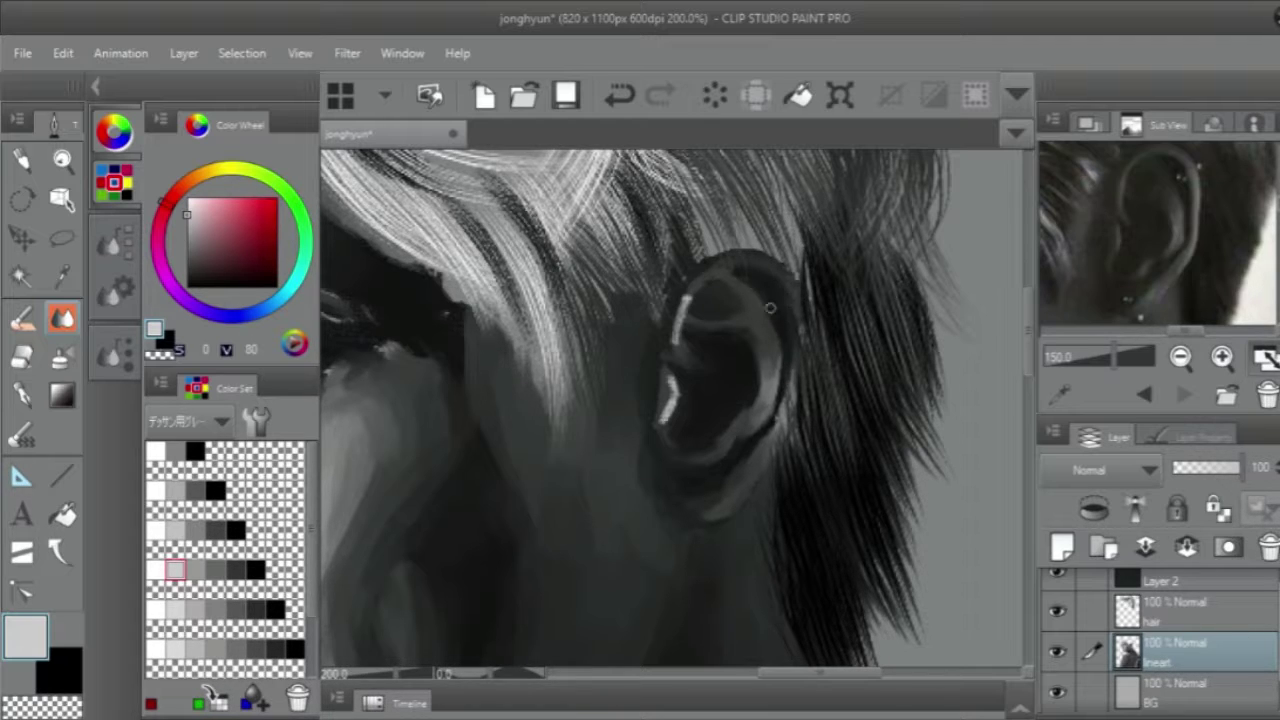
Paint black shadows in the ear's upper hollow and above the lobe, darken the outer rim and blend the shading.
left_click(295, 649)
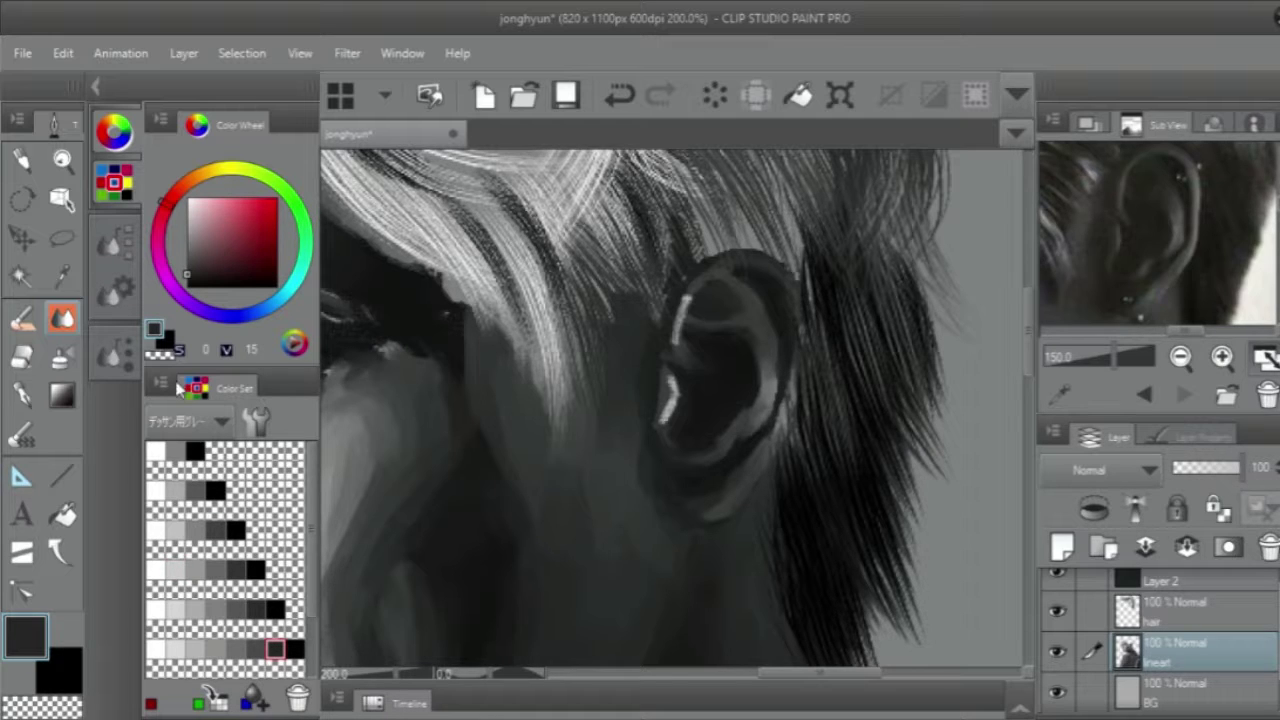
key("b")
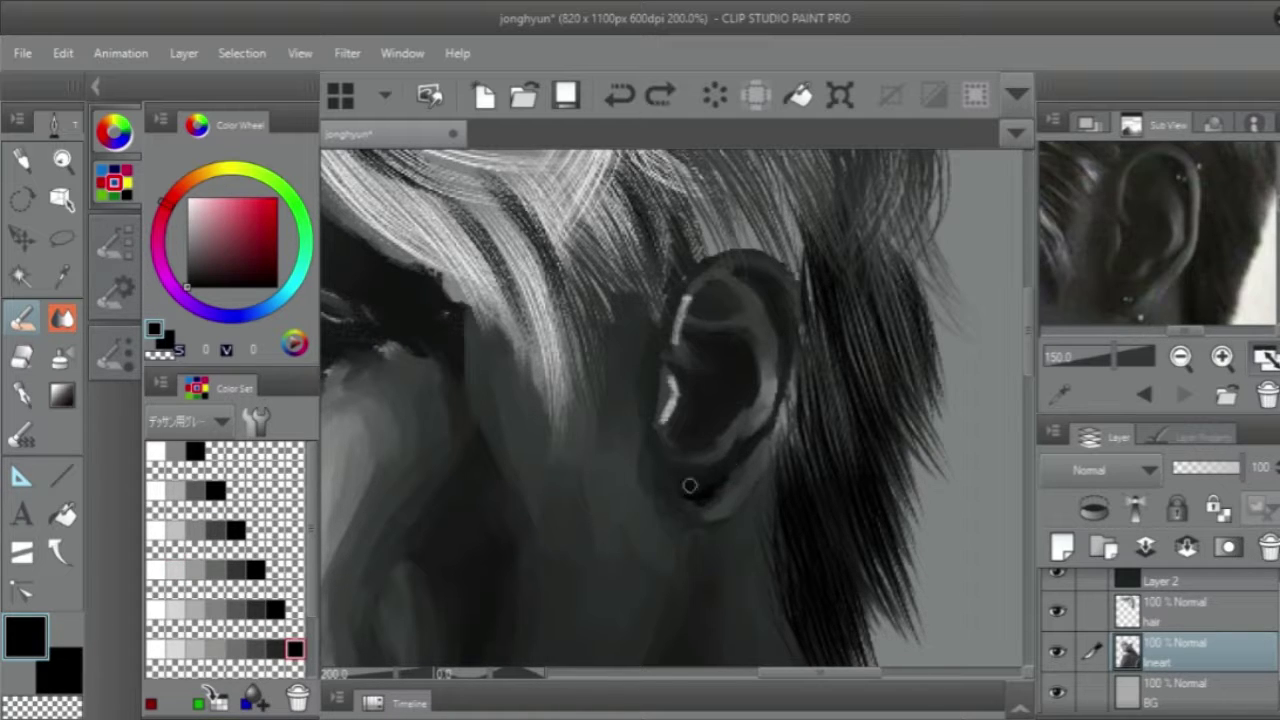
left_click_drag(690, 486, 708, 484)
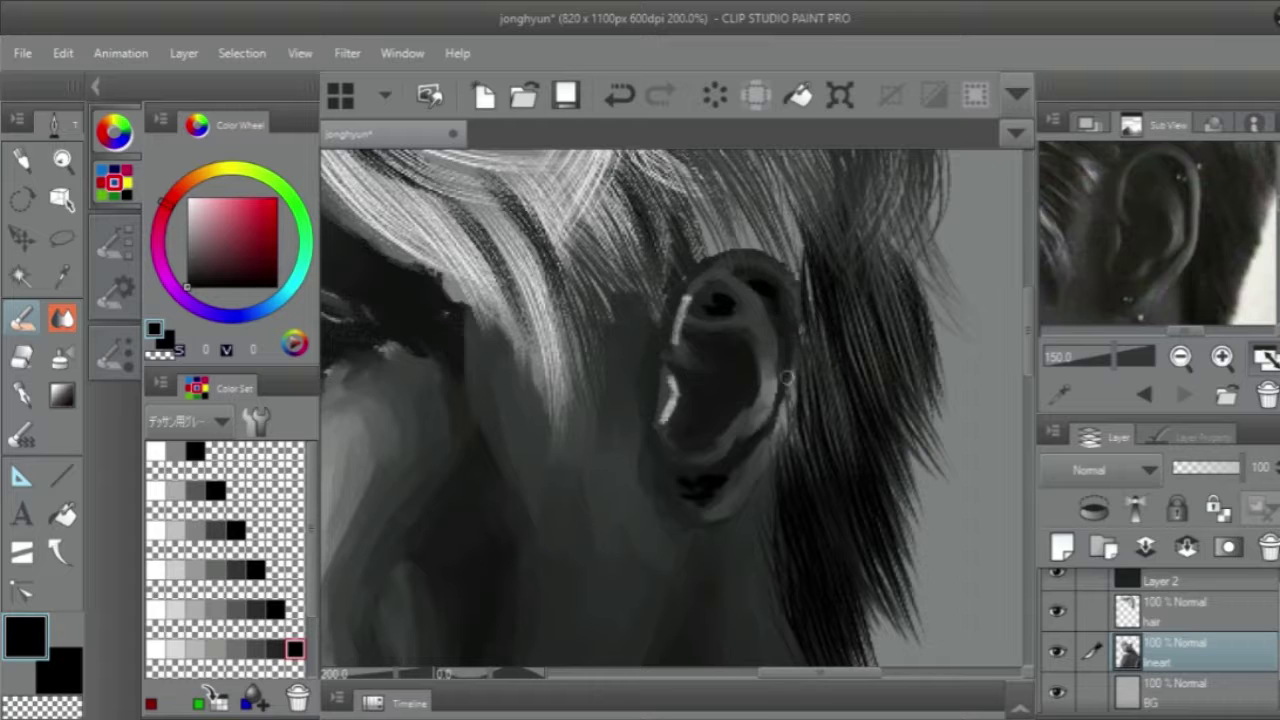
left_click_drag(1140, 222, 1110, 276)
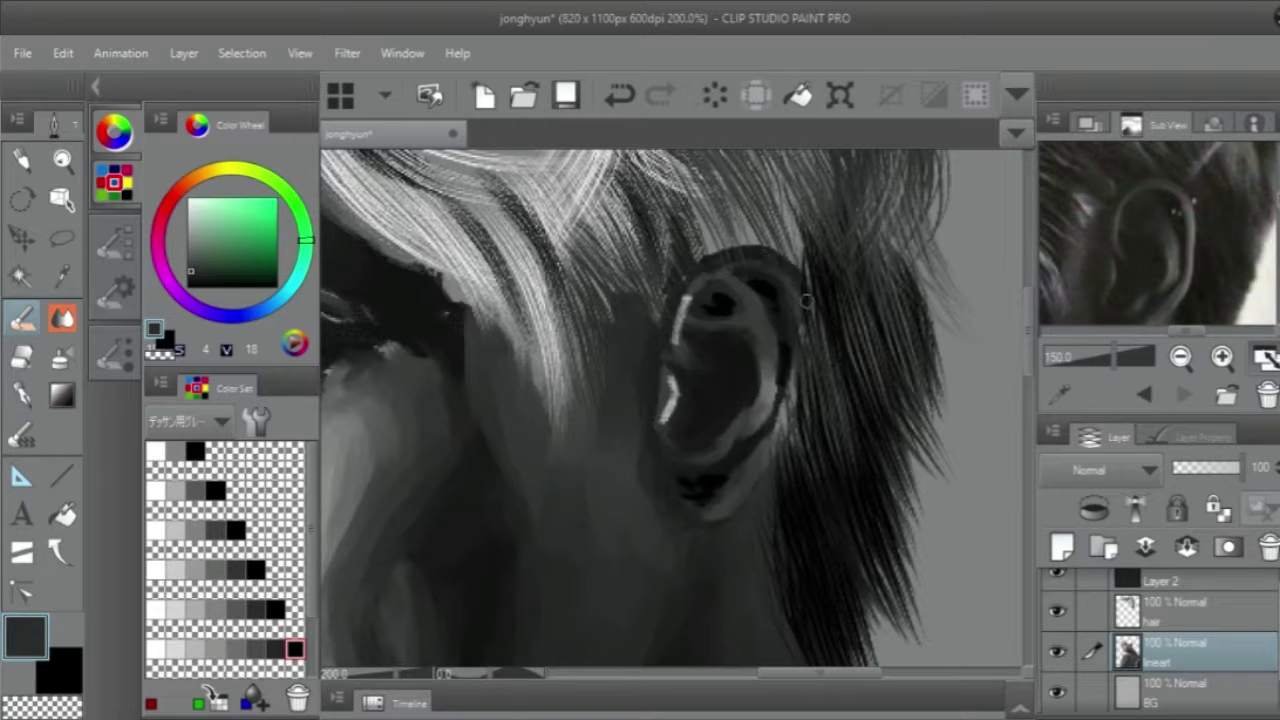
key("j")
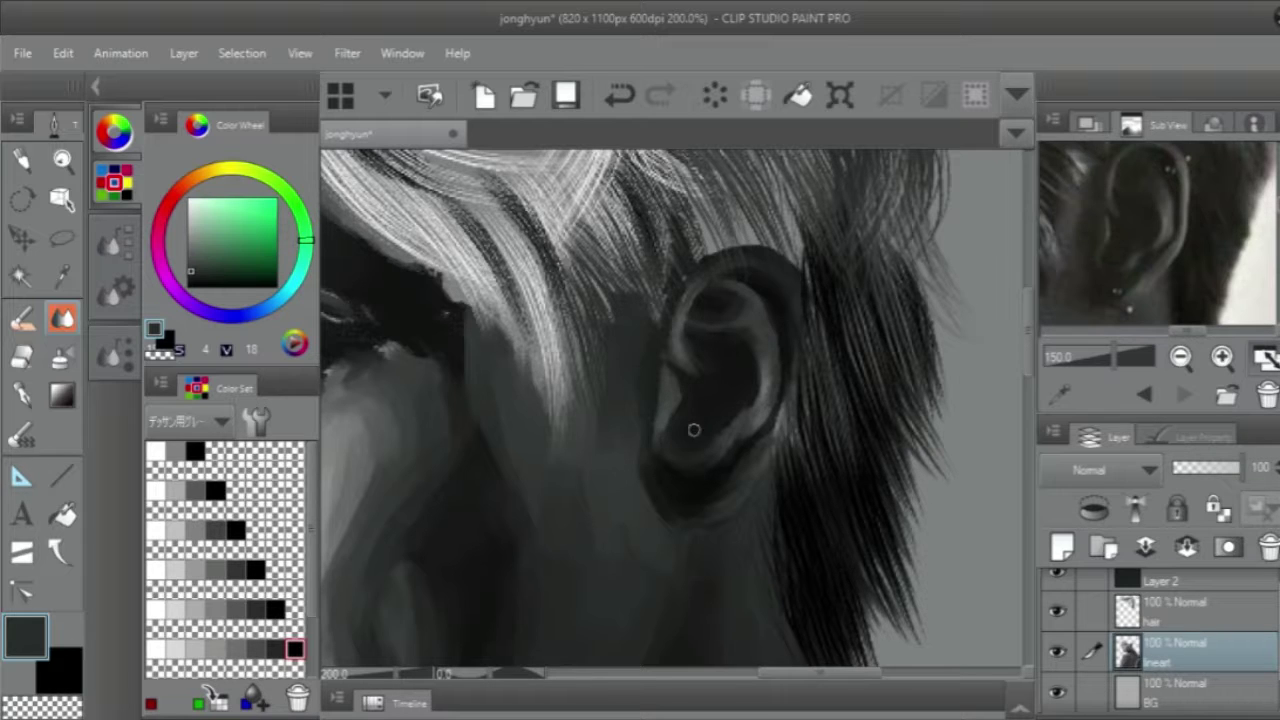
Refine the ear's dark shading and paint small white ear studs on the upper rim and the earlobe.
left_click(631, 438, "alt")
key("b")
left_click(295, 648)
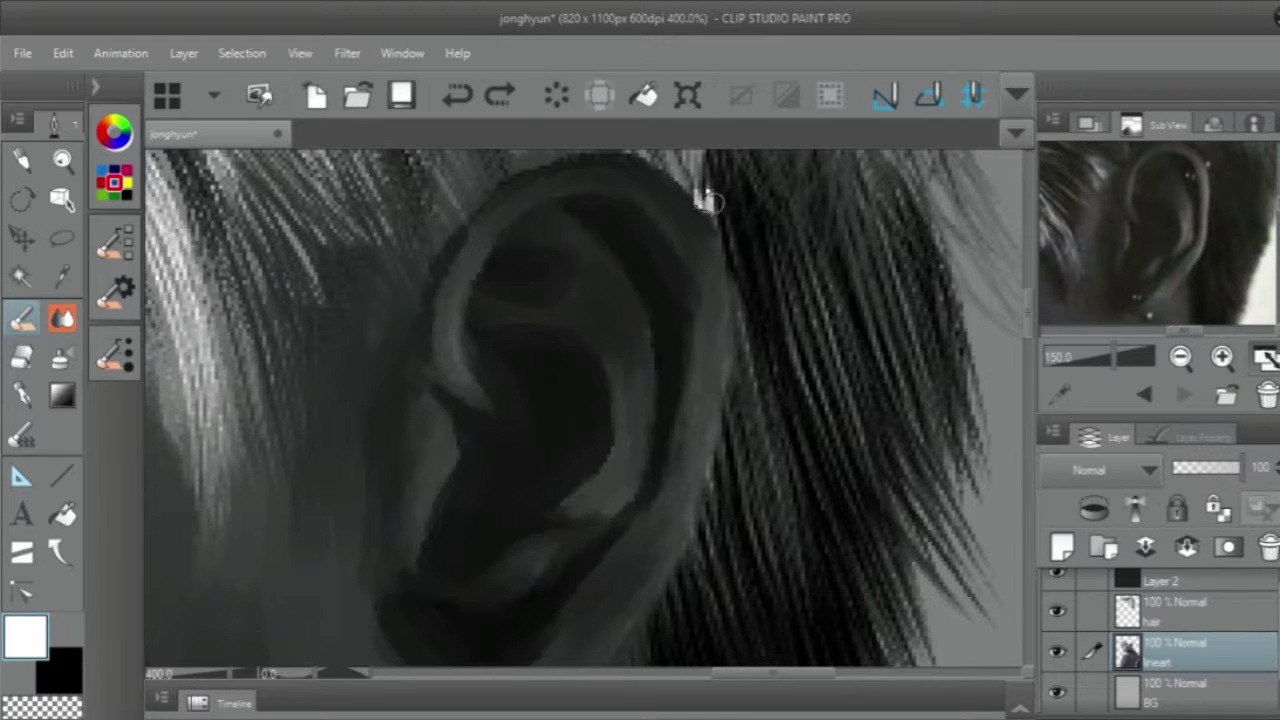
scroll(732, 412, "down", 3)
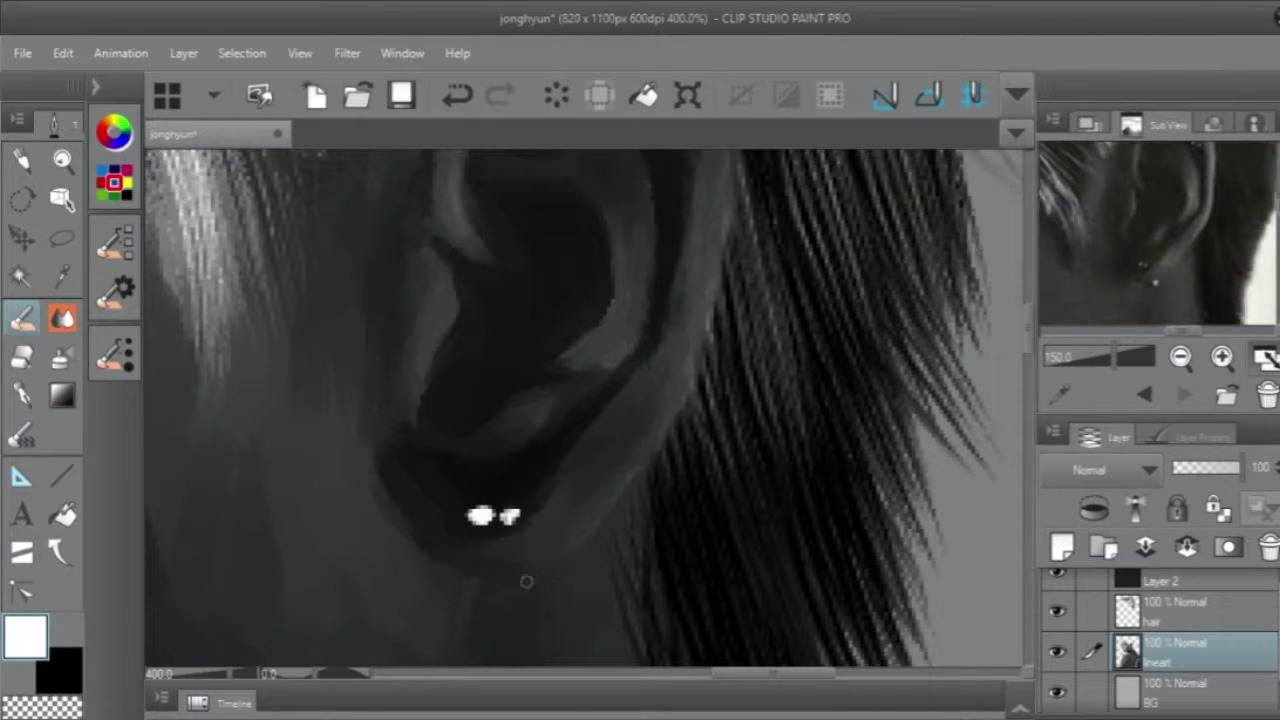
left_click(1087, 124)
left_click_drag(1120, 358, 1070, 358)
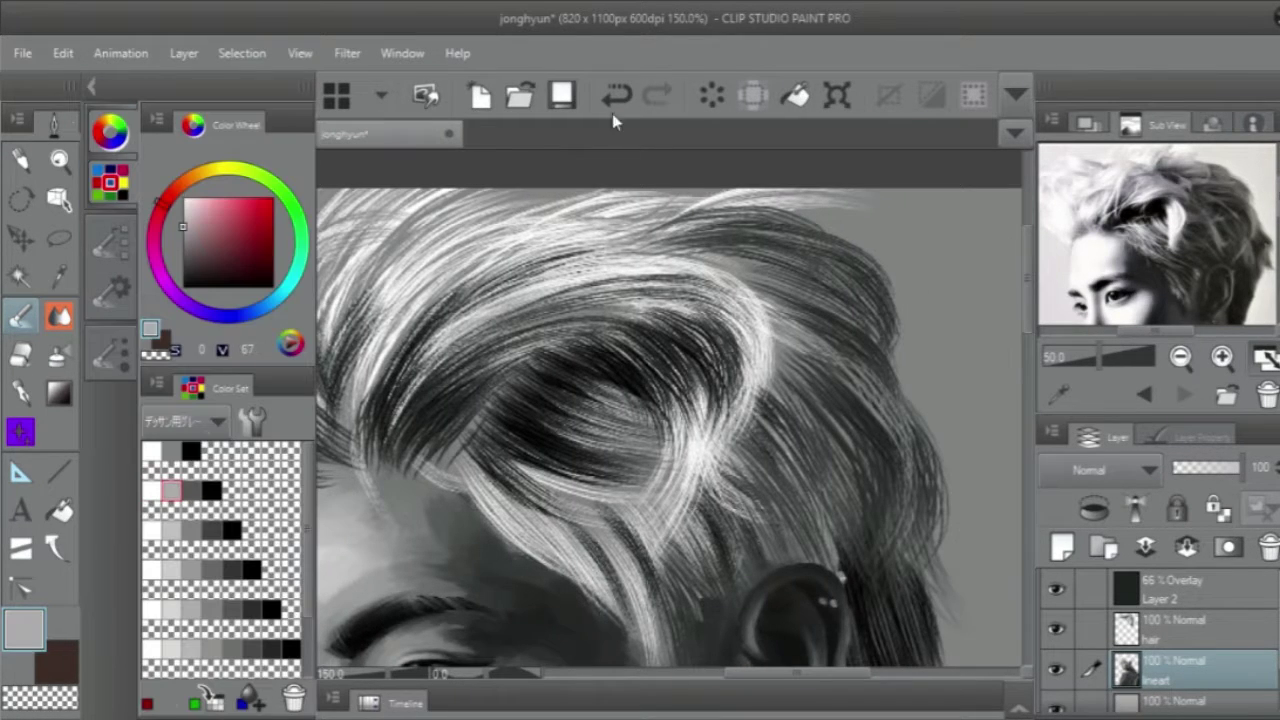
mouse_move(880, 320)
left_mouse_down()
mouse_move(929, 463)
mouse_move(960, 342)
left_mouse_up()
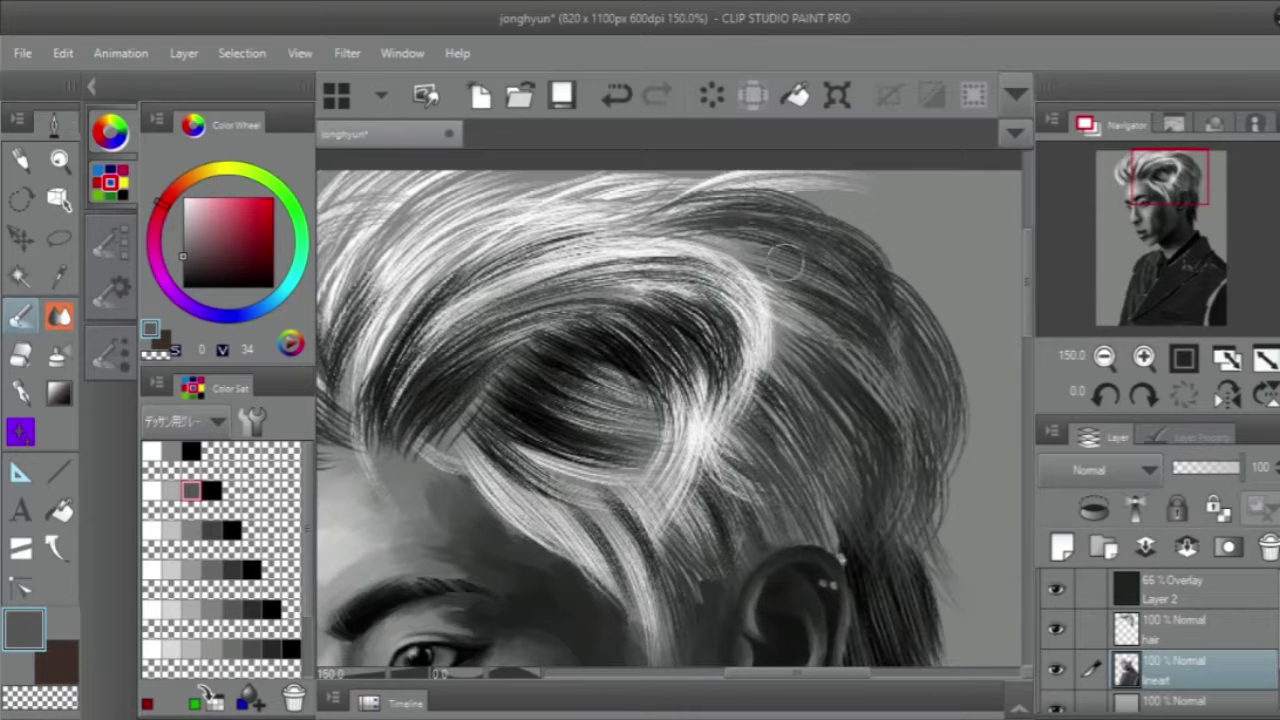
left_click_drag(860, 400, 971, 257)
left_click_drag(820, 200, 843, 252)
key("ctrl+z")
key("ctrl+z")
key("ctrl+z")
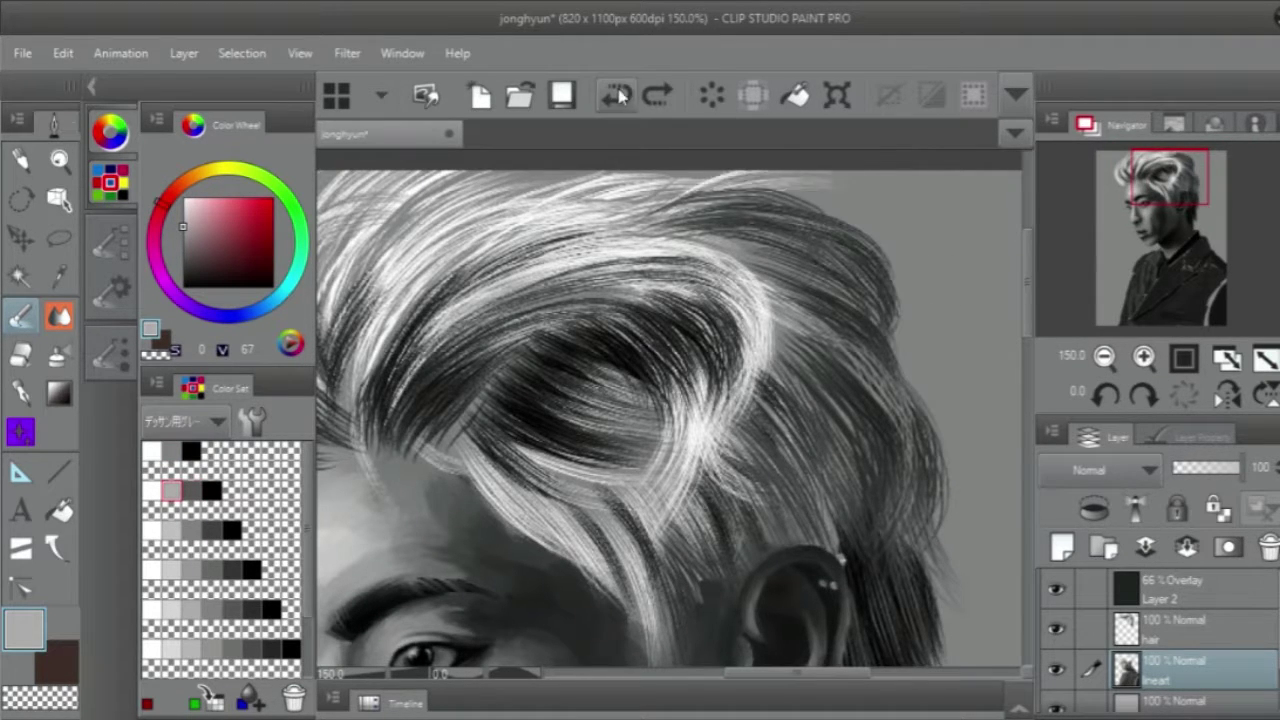
Paint dark grey strands over the crown and down the back of the head on the hair layer.
left_click_drag(860, 300, 930, 450)
left_click_drag(900, 300, 955, 470)
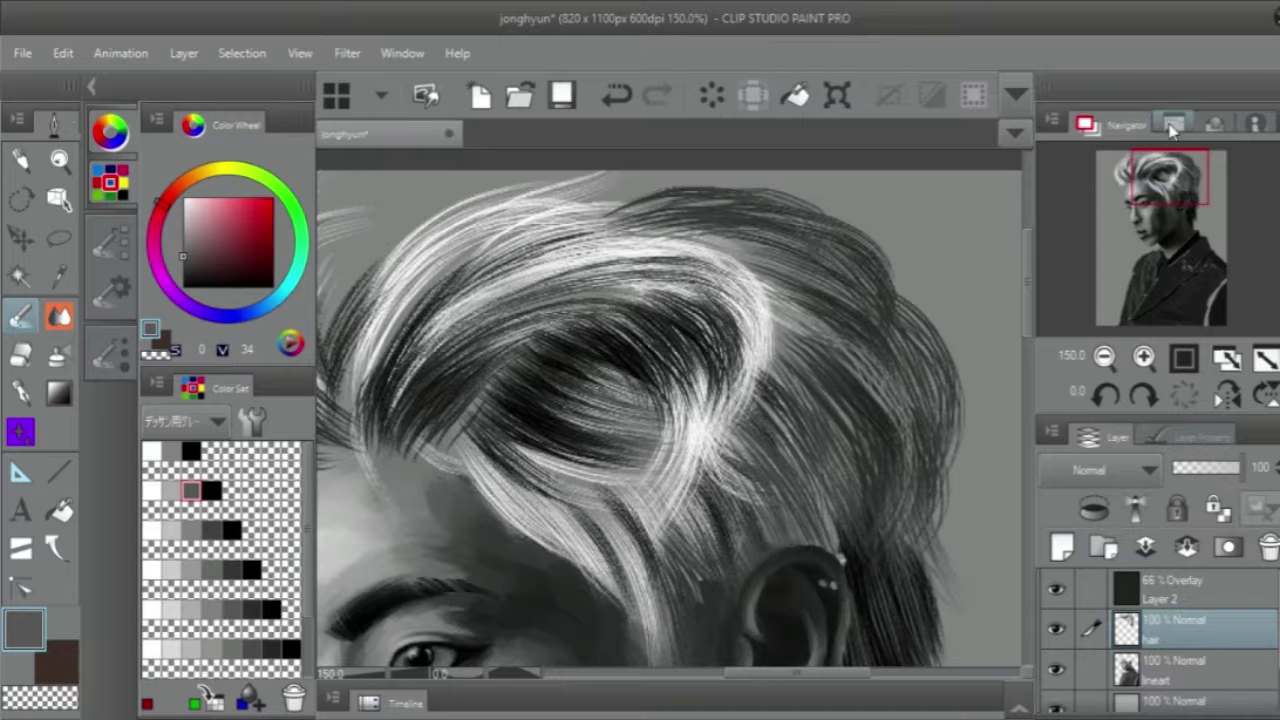
left_click(1173, 124)
left_click_drag(560, 200, 880, 305)
Paint white highlight strands along the swept-up top and the outer edge of the front tuft on the hair layer.
left_click(151, 451)
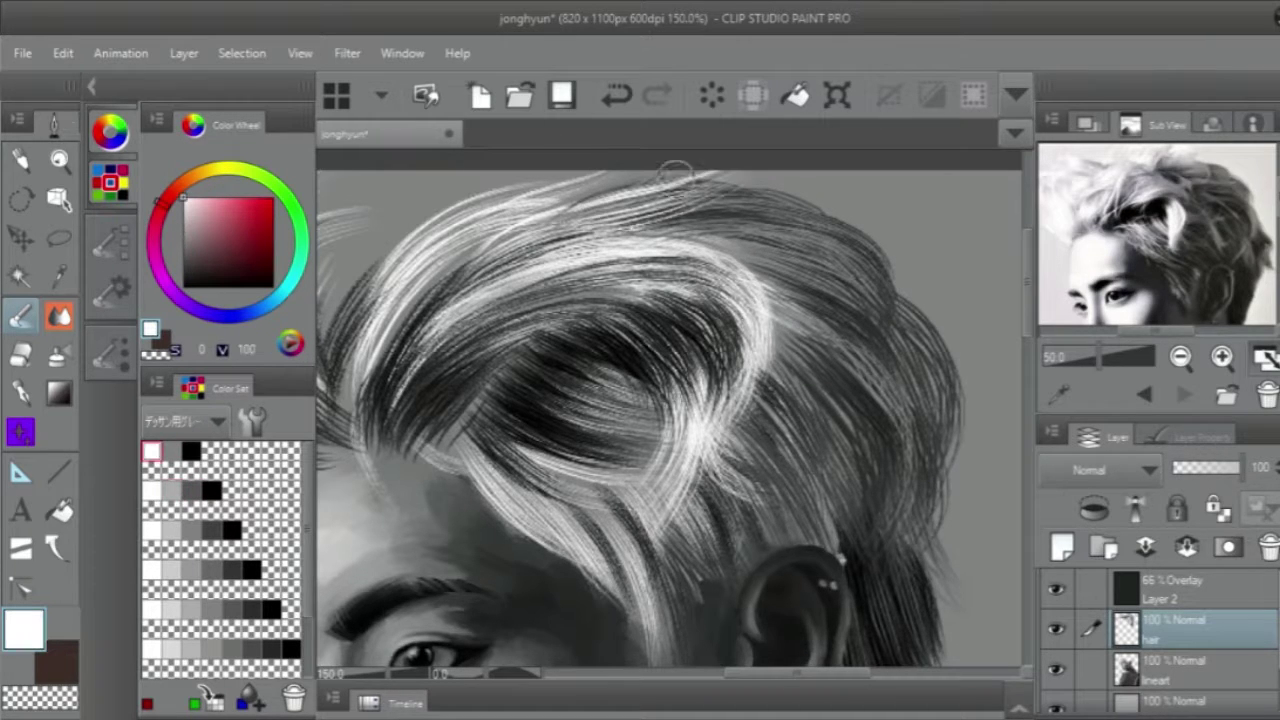
mouse_move(353, 400)
left_mouse_down()
mouse_move(543, 395)
mouse_move(640, 180)
left_mouse_up()
left_click_drag(1150, 202, 1194, 198)
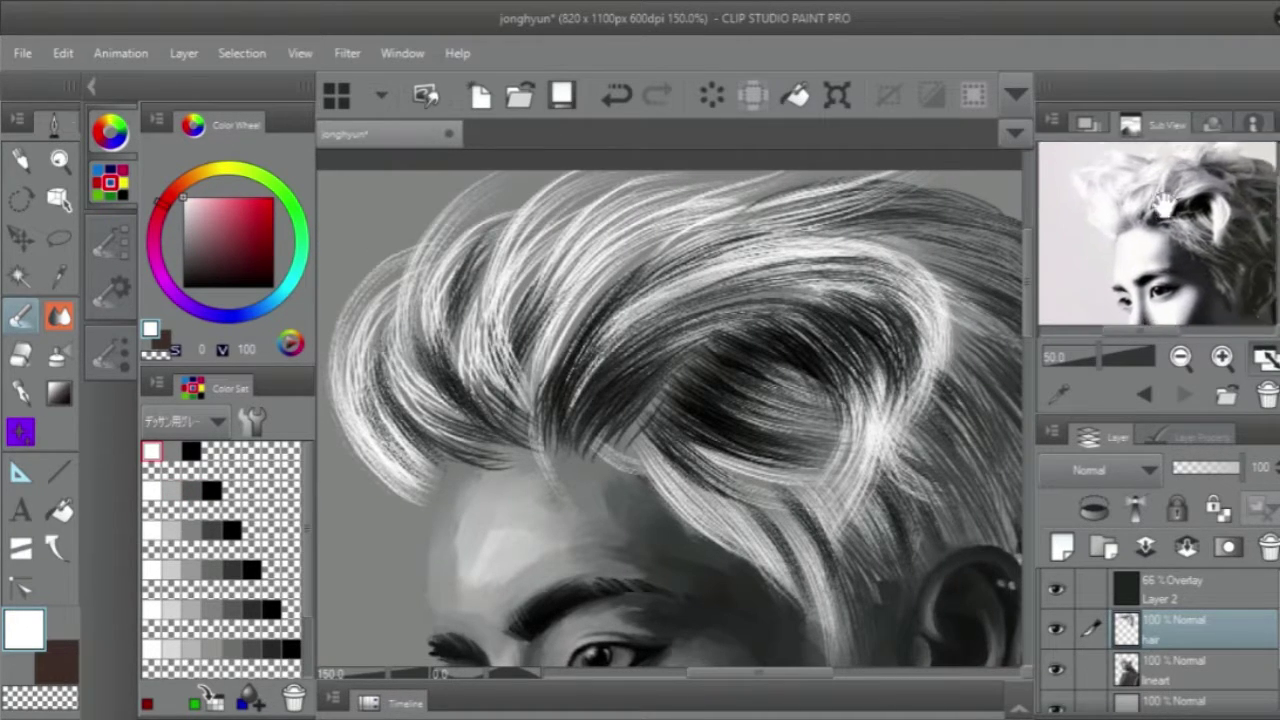
left_click_drag(425, 520, 335, 425)
left_click_drag(438, 495, 380, 426)
Layer mid-grey, light grey and dark grey strands through the swept top hair and around the dark hollow.
left_click(171, 451)
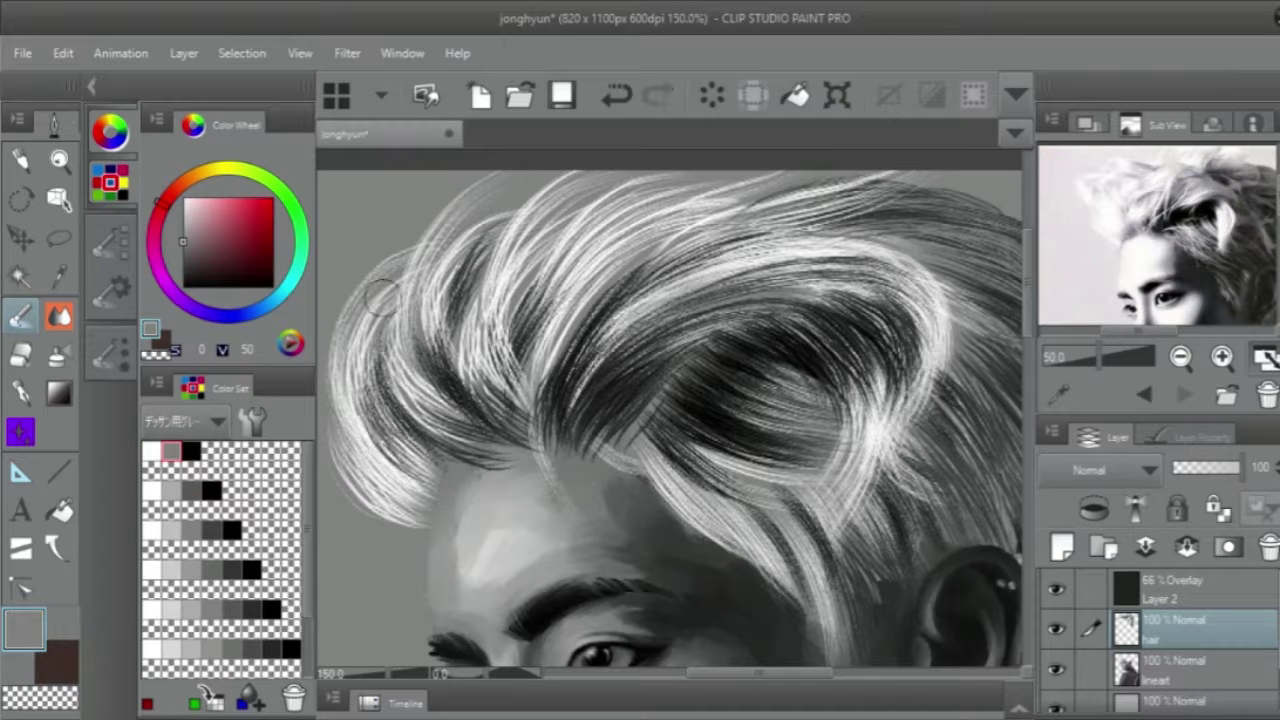
mouse_move(645, 470)
left_mouse_down()
mouse_move(700, 510)
mouse_move(640, 430)
mouse_move(790, 300)
left_mouse_up()
left_click(171, 490)
left_click(1087, 124)
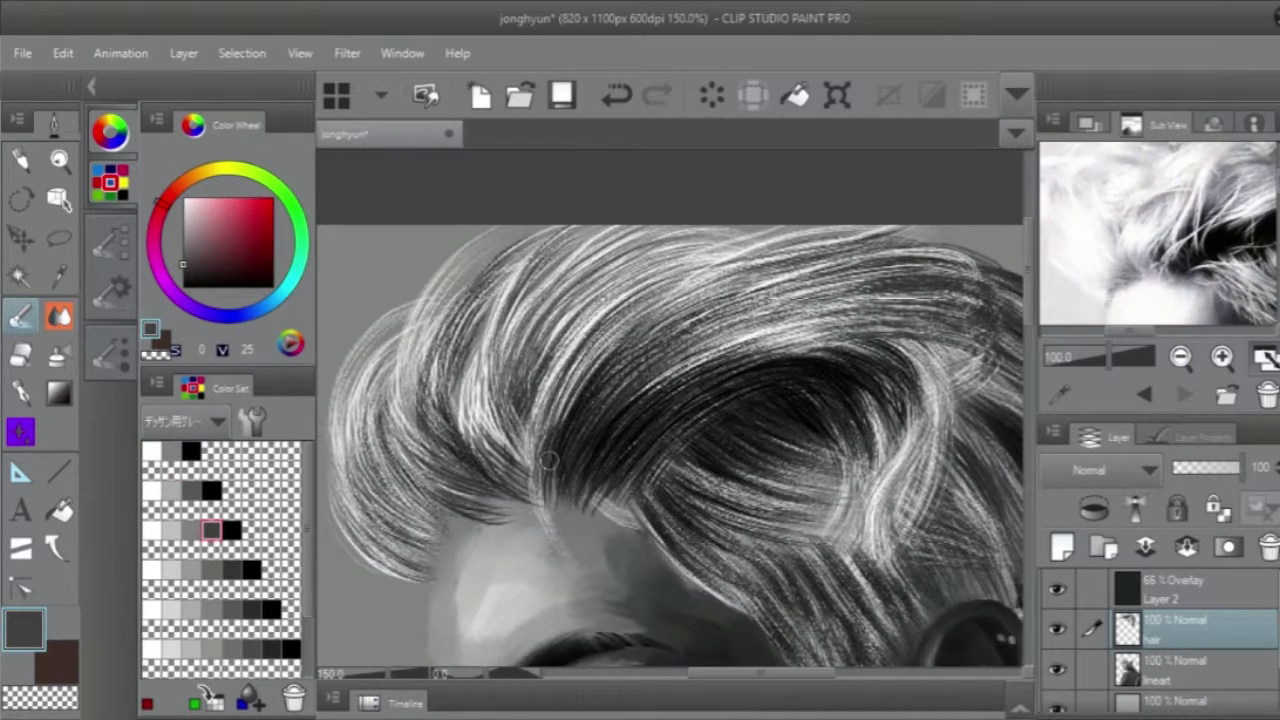
key("ctrl+z")
left_click(1104, 357)
left_click(1143, 357)
left_click_drag(900, 435, 885, 580)
key("ctrl+z")
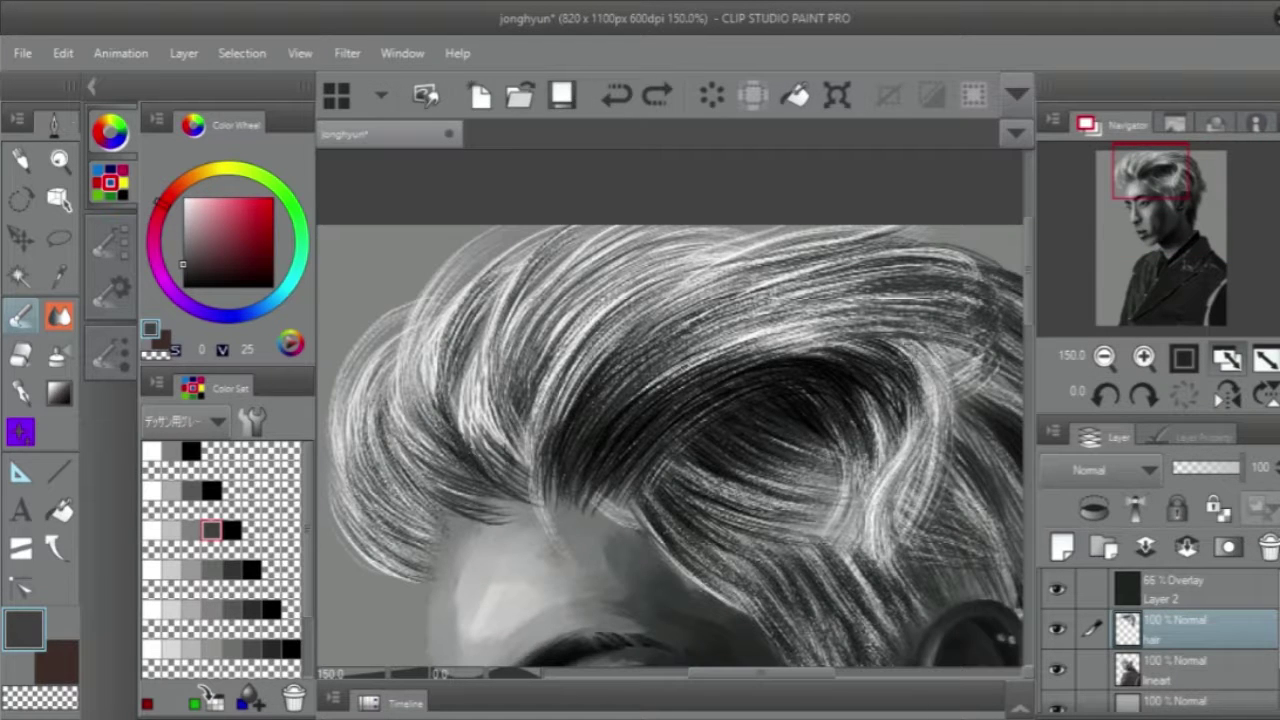
Build up the curl above the ear with light grey, white and mid-grey strands following its curve.
left_click(171, 530)
mouse_move(845, 372)
left_mouse_down()
mouse_move(860, 388)
mouse_move(820, 610)
left_mouse_up()
left_click(1174, 124)
left_click_drag(945, 375, 950, 520)
left_click(151, 490)
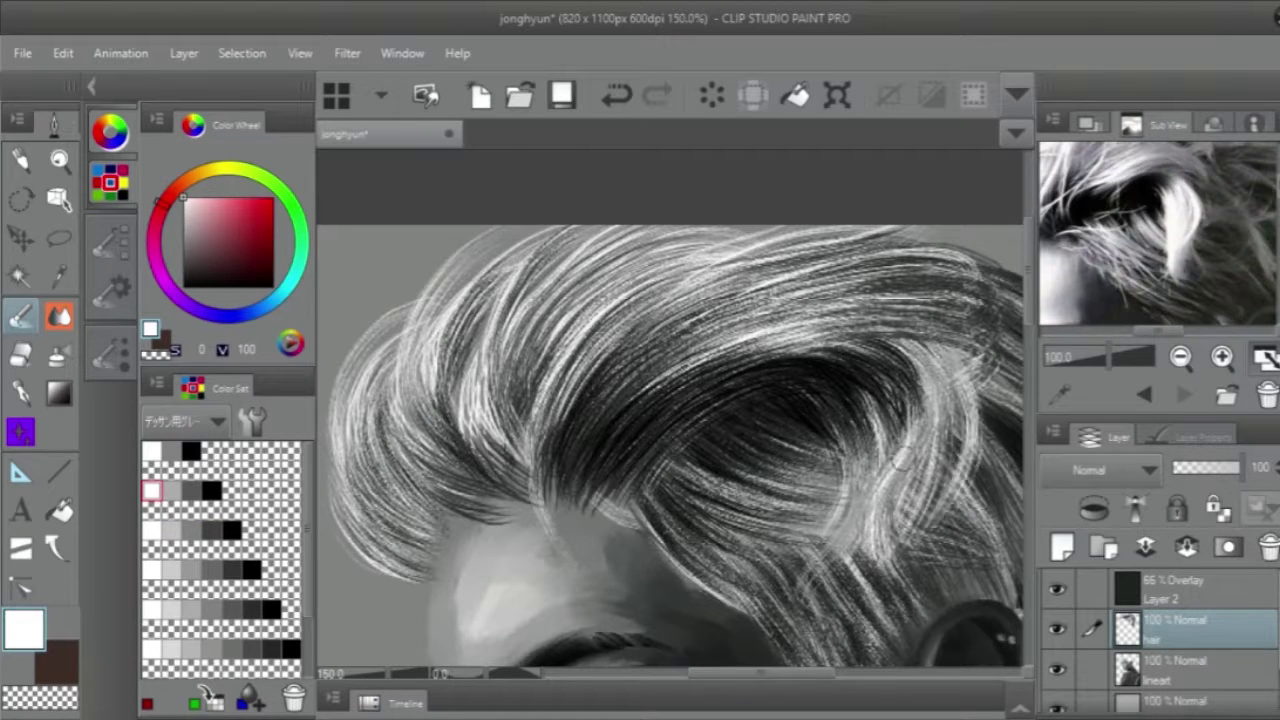
mouse_move(895, 360)
left_mouse_down()
mouse_move(885, 500)
mouse_move(935, 550)
left_mouse_up()
left_click(171, 451)
left_click_drag(920, 345, 940, 505)
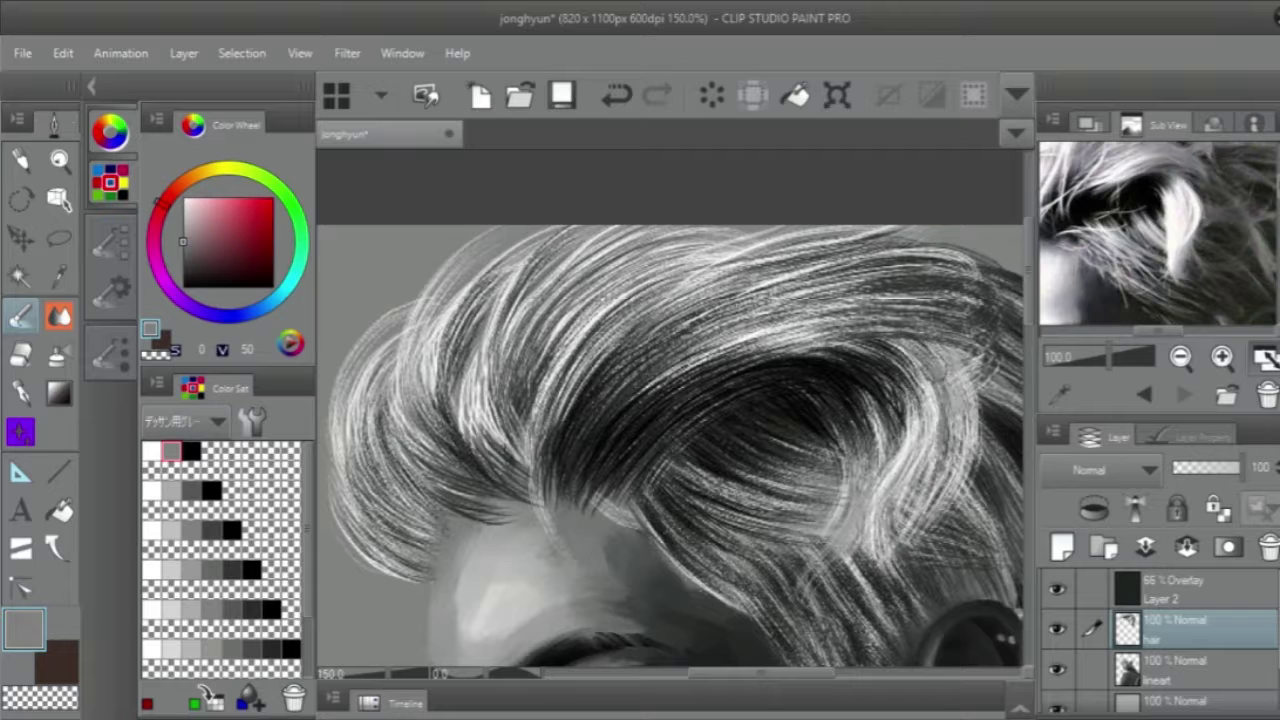
Paint white strands down the inner side of the curl toward the temple.
left_click_drag(780, 677, 810, 677)
left_click(151, 451)
left_click_drag(760, 400, 735, 580)
left_click_drag(800, 365, 715, 590)
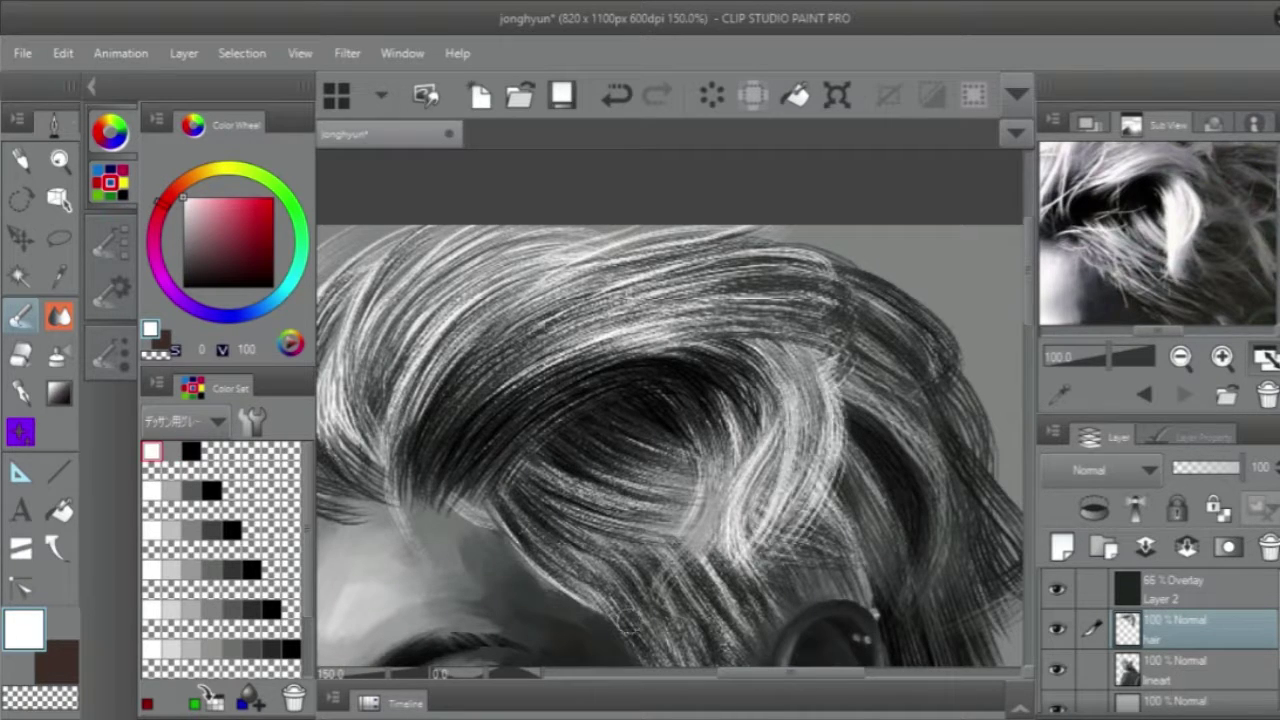
mouse_move(770, 348)
left_mouse_down()
mouse_move(675, 445)
mouse_move(668, 625)
left_mouse_up()
key("ctrl+z")
Examine the whole portrait against a close-up of the hair, undoing and redoing the latest strokes to compare them.
left_click(1089, 123)
left_click(1104, 357)
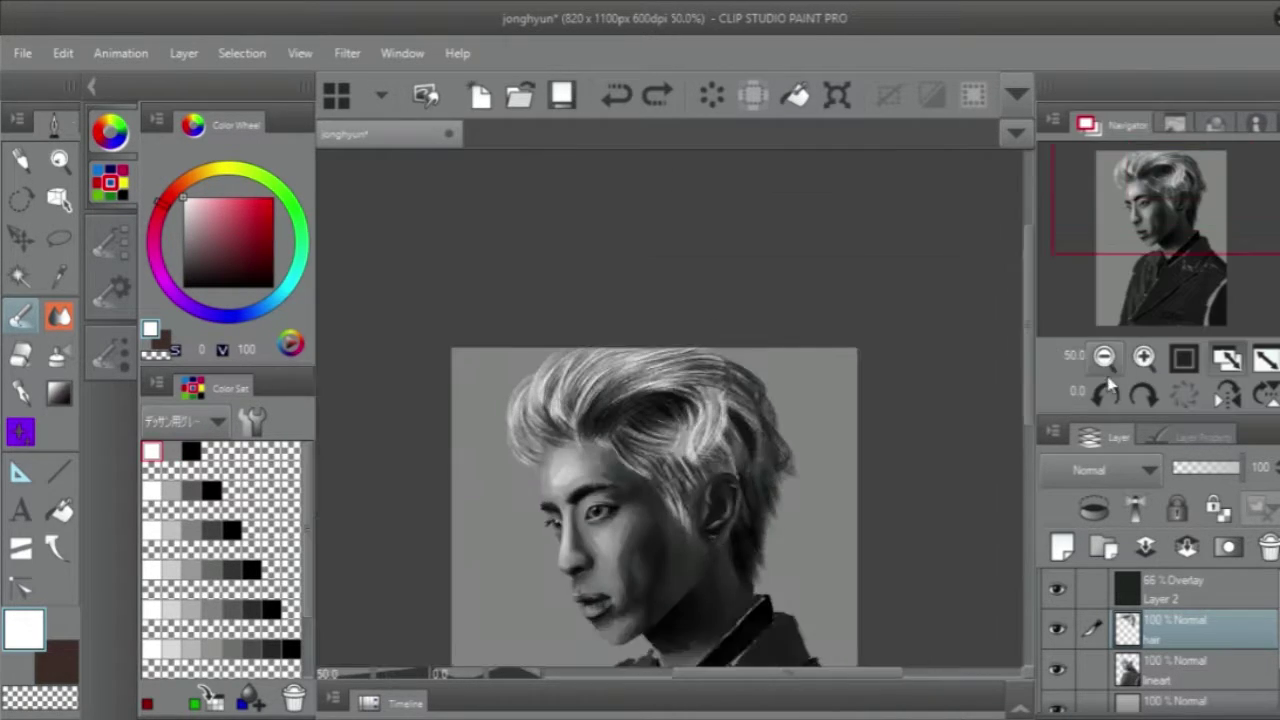
left_click(1165, 172)
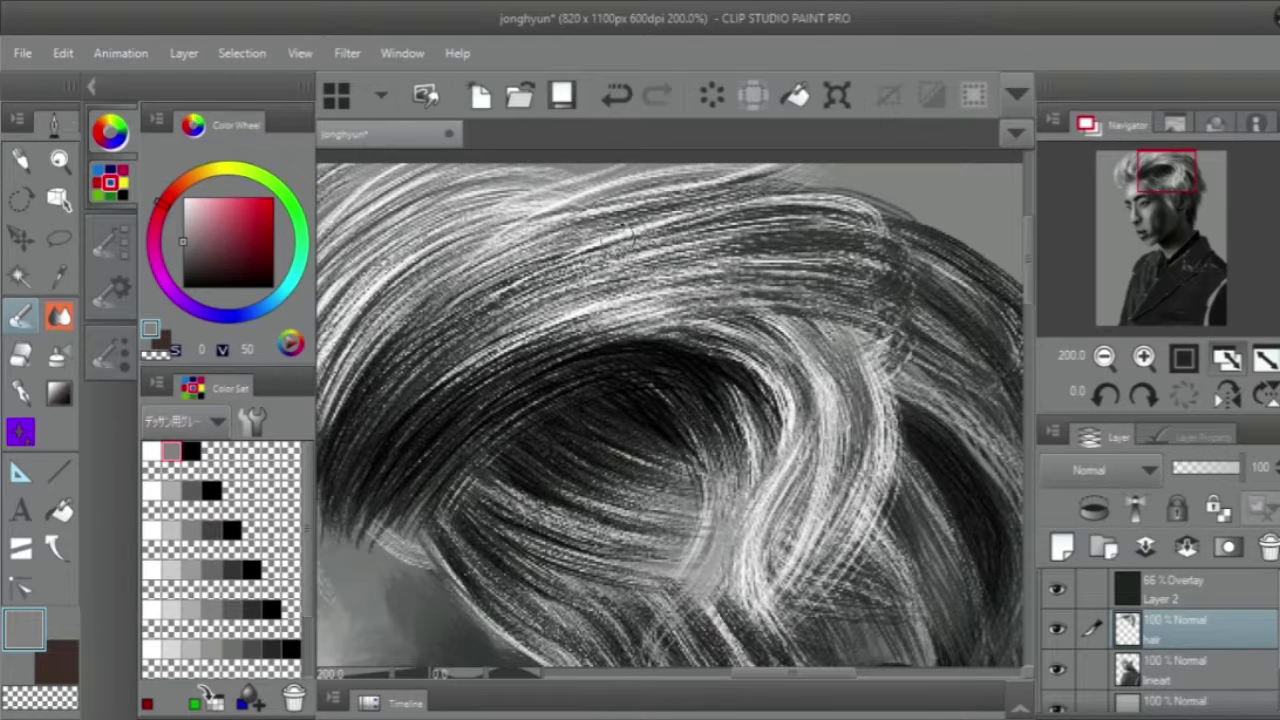
left_click(231, 569)
left_click(616, 94)
left_click(657, 94)
key("ctrl+0")
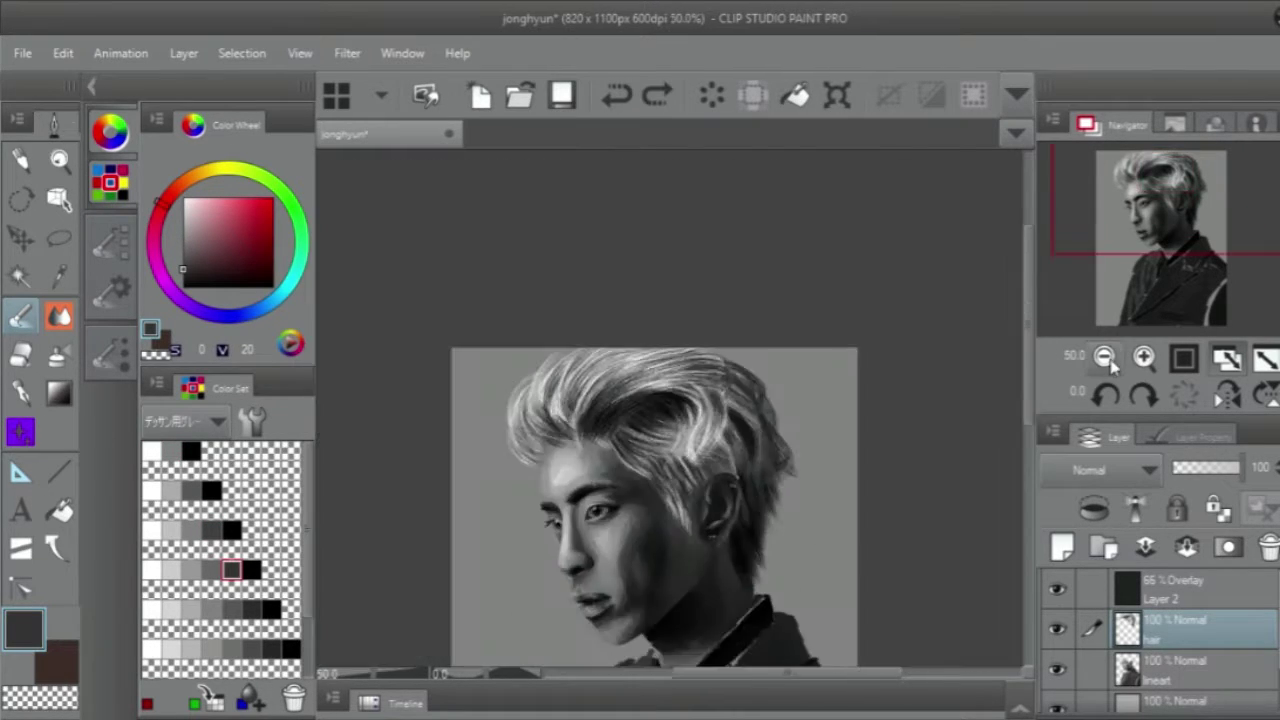
key("ctrl+plus")
key("ctrl+y")
key("ctrl+0")
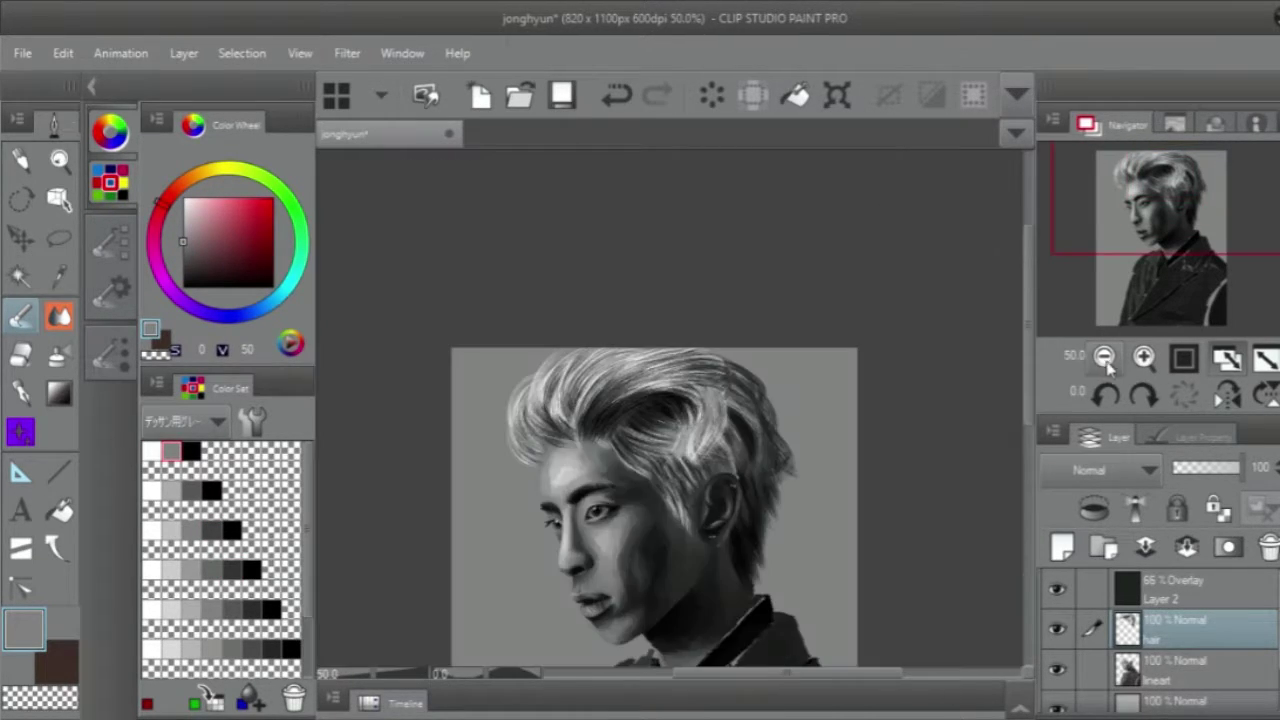
Add white highlight strands sweeping down the curl and across its lower end.
key("ctrl+plus")
left_click(1131, 123)
left_click(151, 451)
mouse_move(880, 300)
left_mouse_down()
mouse_move(830, 470)
mouse_move(740, 530)
left_mouse_up()
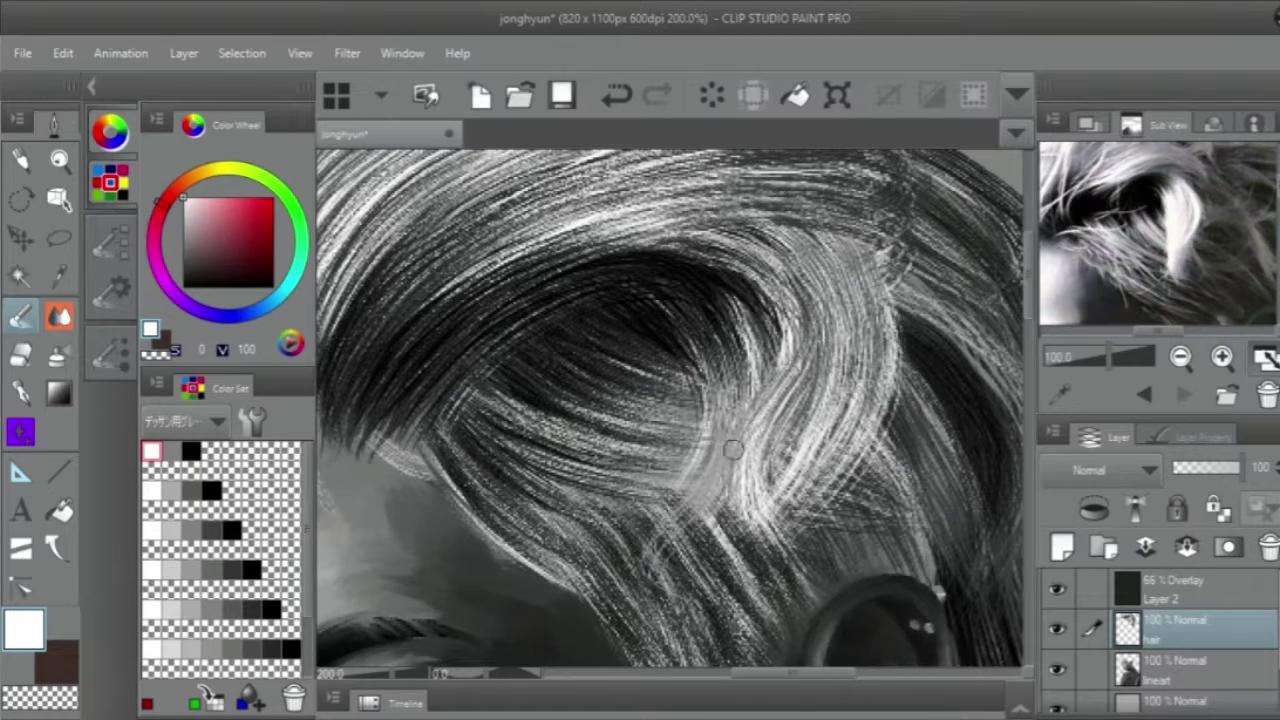
left_click_drag(850, 400, 700, 530)
left_click(1180, 357)
key("ctrl+0")
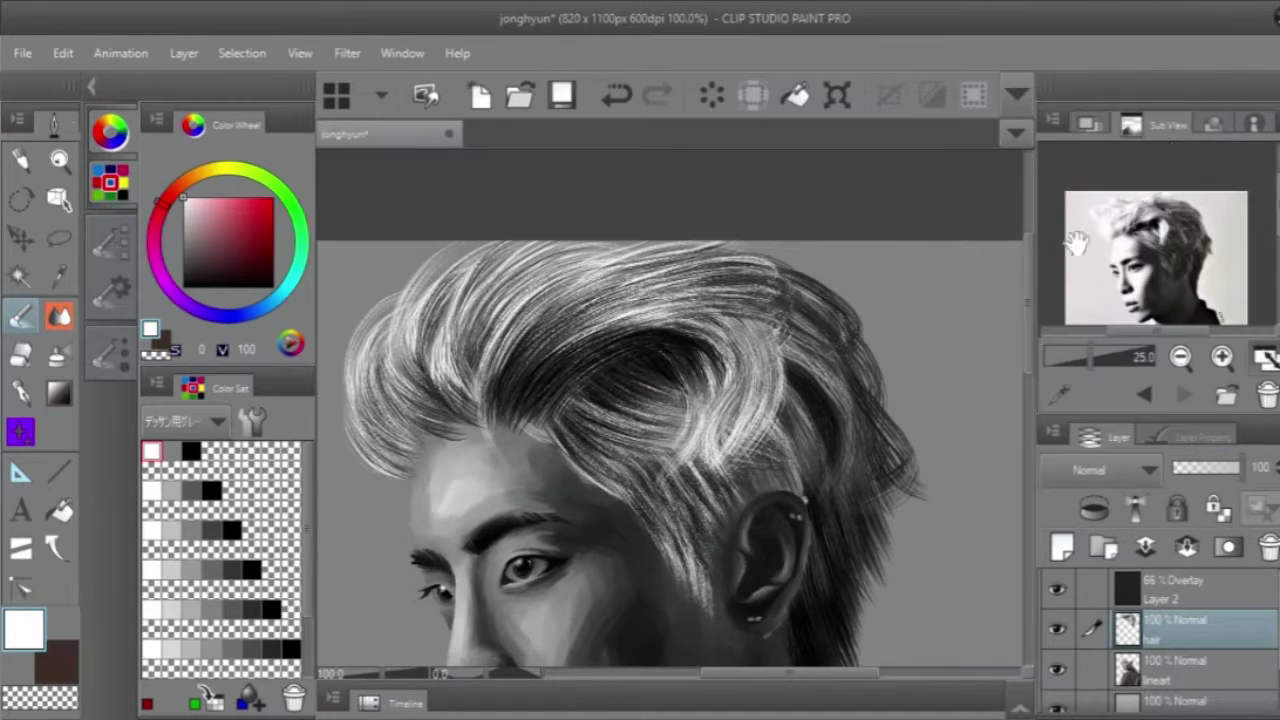
Paint white flicked strands at the back of the head behind the ear, undoing and repeating unsuitable strokes.
key("ctrl+plus")
left_click_drag(1181, 245, 1187, 197)
scroll(1187, 197, "up", 3)
left_click_drag(850, 440, 765, 570)
key("ctrl+z")
left_click(620, 105)
left_click_drag(850, 440, 765, 570)
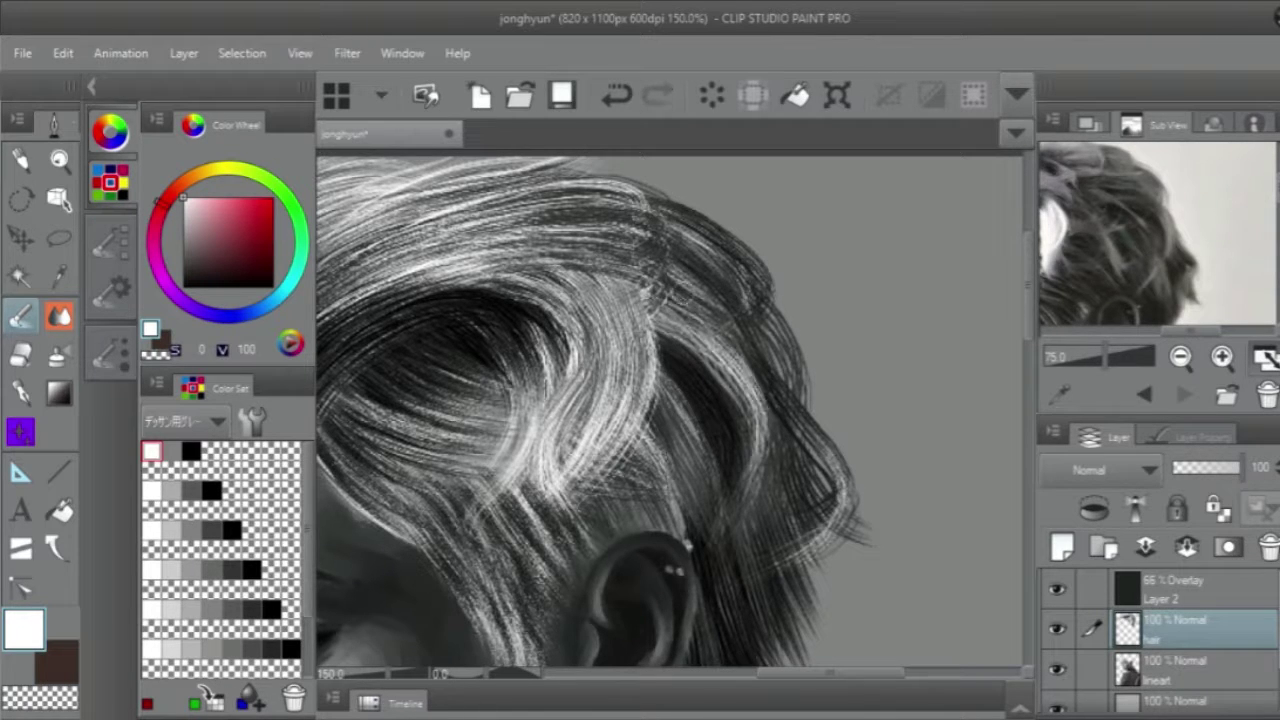
key("ctrl+z")
left_click_drag(850, 440, 765, 570)
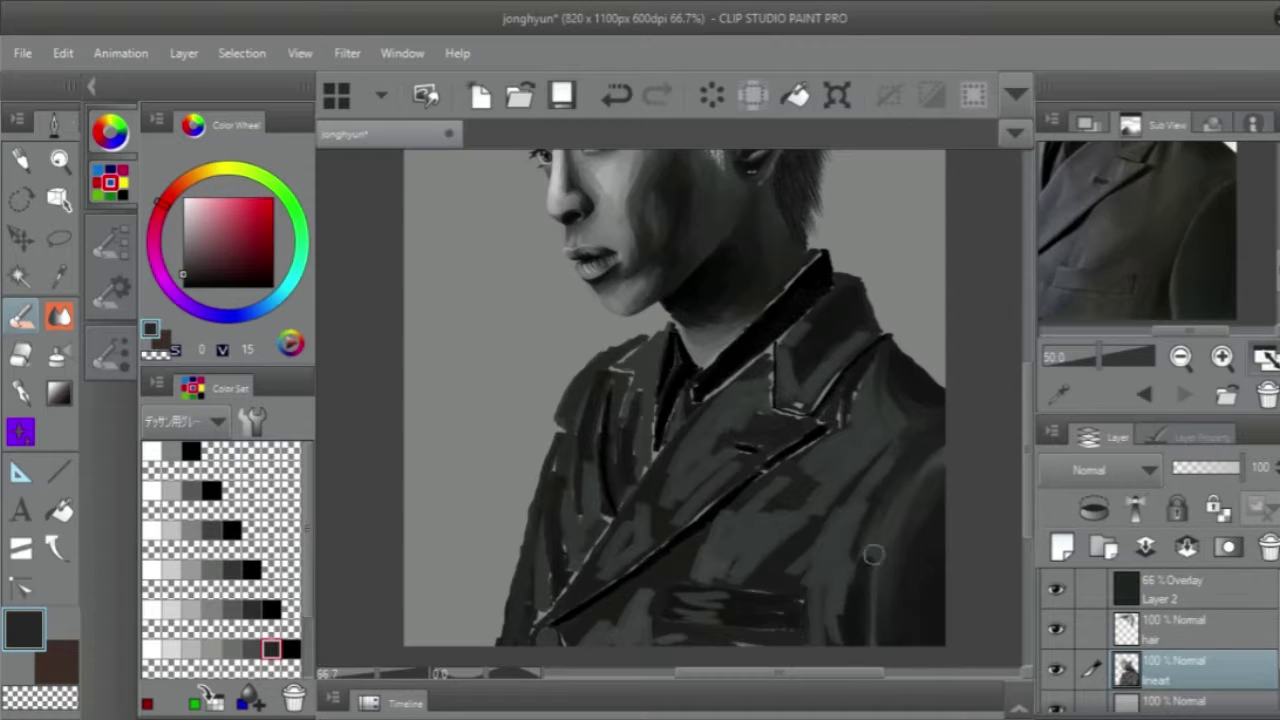
Paint black shading beside the jacket sleeve on the lineart layer and blend the collar, lapel and sleeve tones.
key("j")
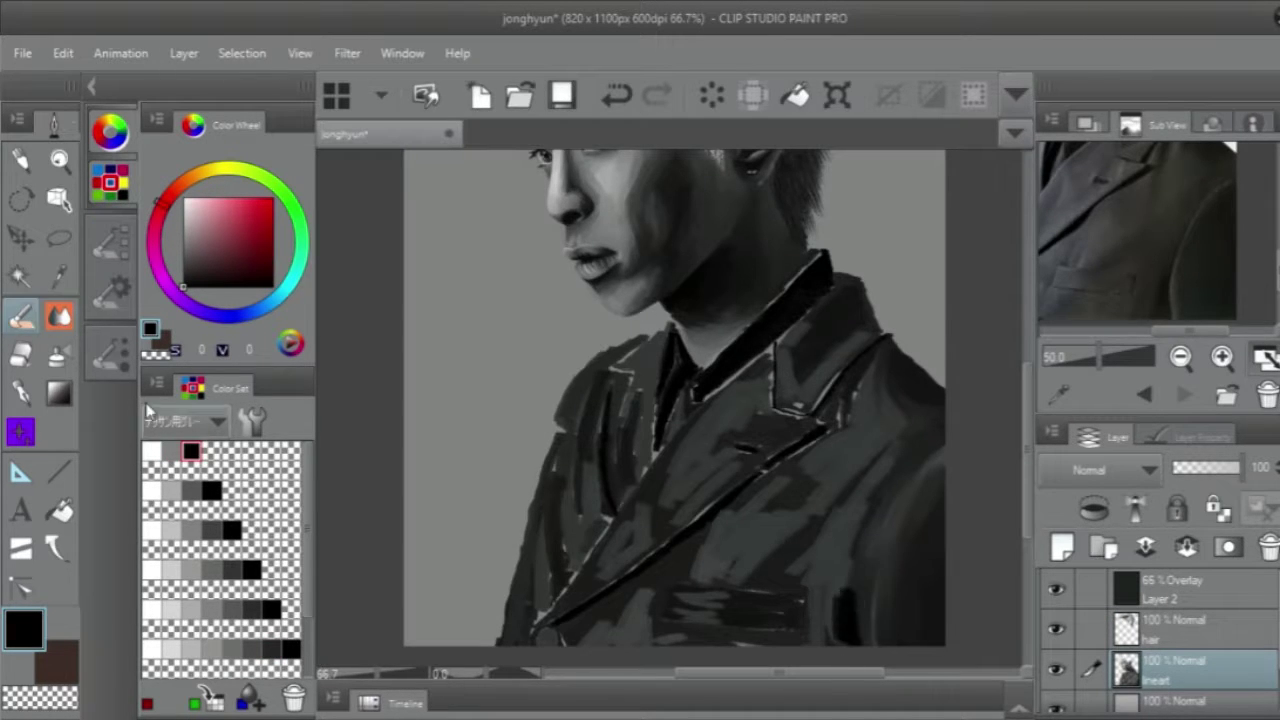
key("j")
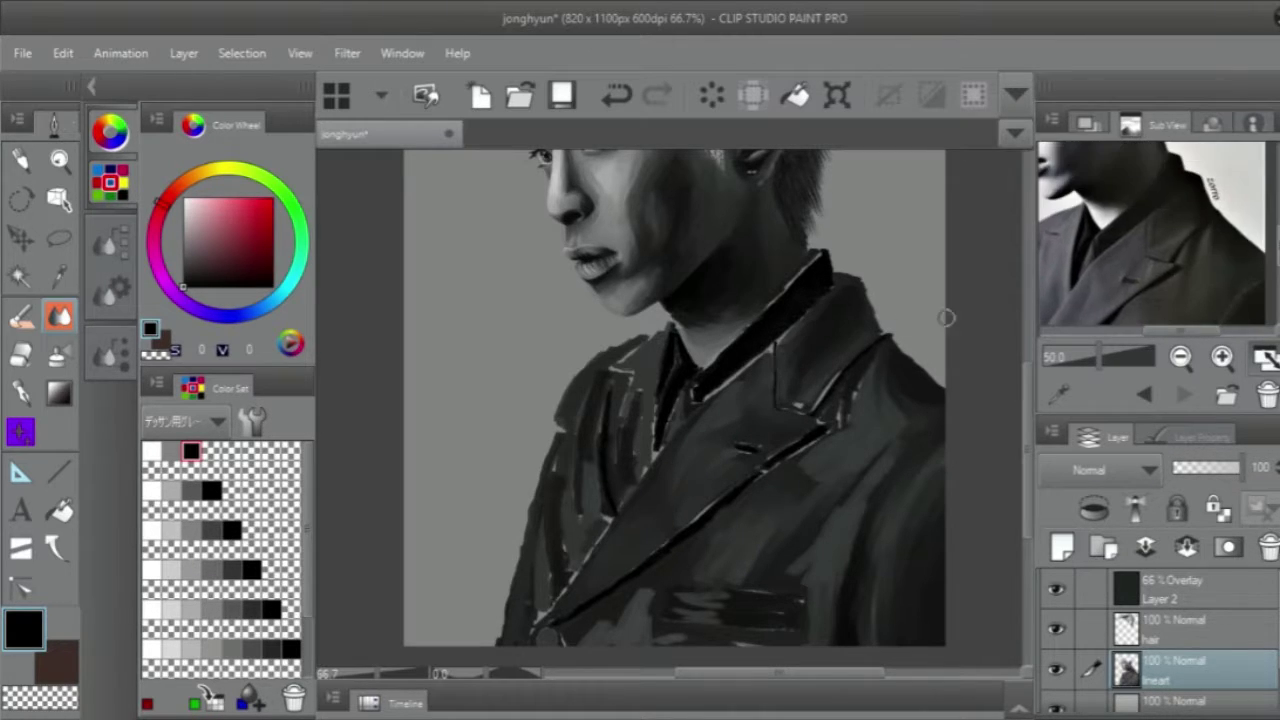
left_click_drag(825, 322, 843, 303)
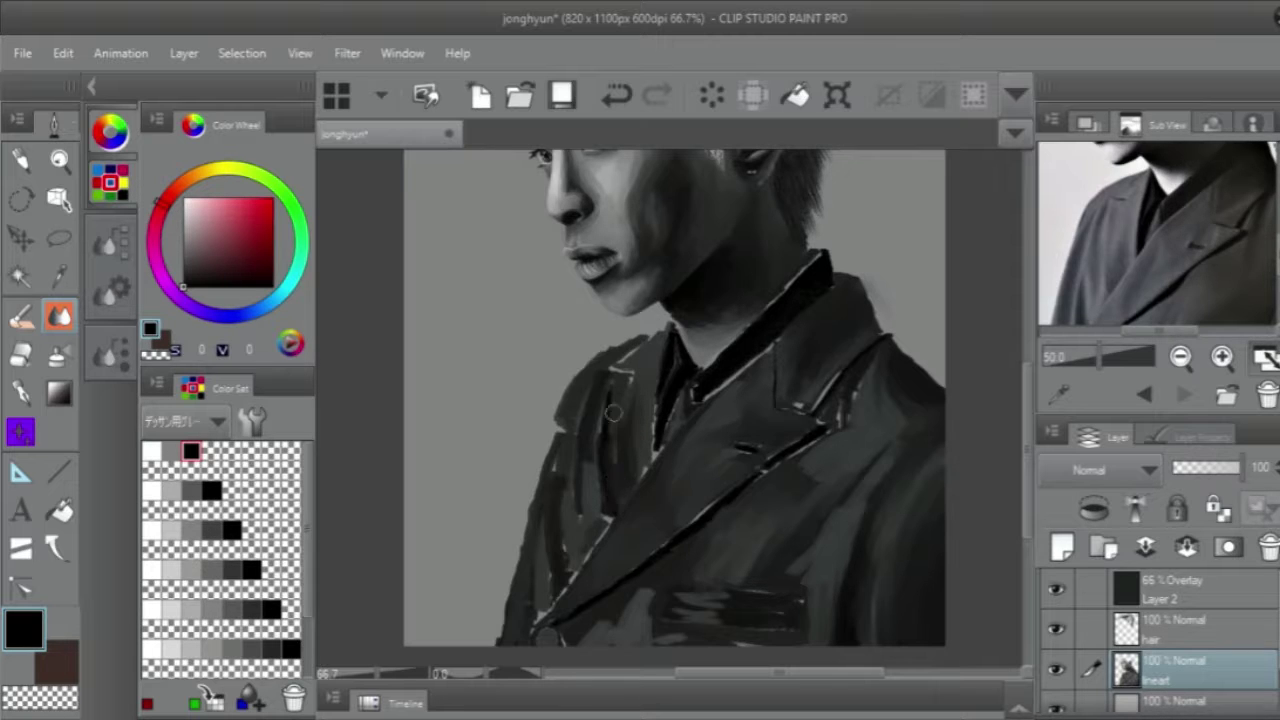
Blend the shading and fold lines of the jacket's far lapel and shoulder, undoing the last unwanted blending stroke.
left_click_drag(613, 412, 634, 372)
scroll(571, 440, "down", 1)
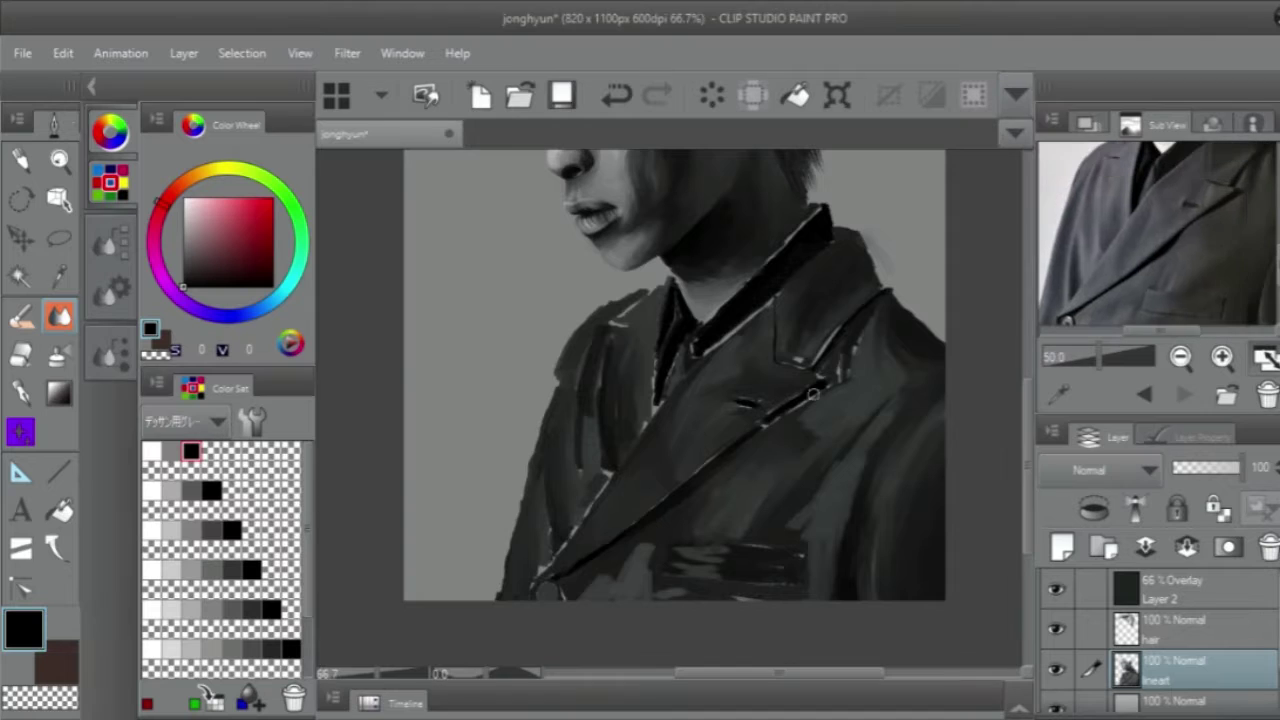
left_click(611, 104)
scroll(730, 360, "up", 1)
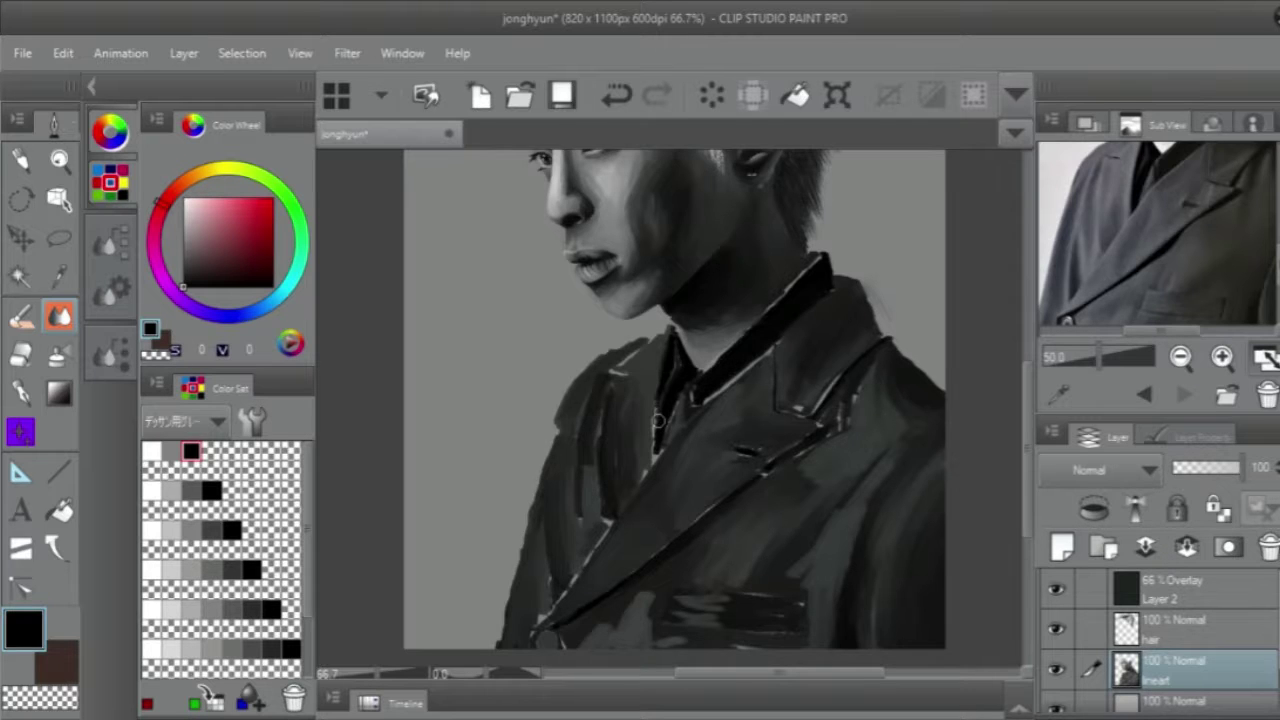
Blend the breast pocket into the jacket and smooth the dark fold lines on the far front panel.
scroll(782, 556, "down", 1)
mouse_move(730, 580)
left_mouse_down()
mouse_move(679, 594)
mouse_move(779, 610)
mouse_move(660, 612)
mouse_move(792, 599)
left_mouse_up()
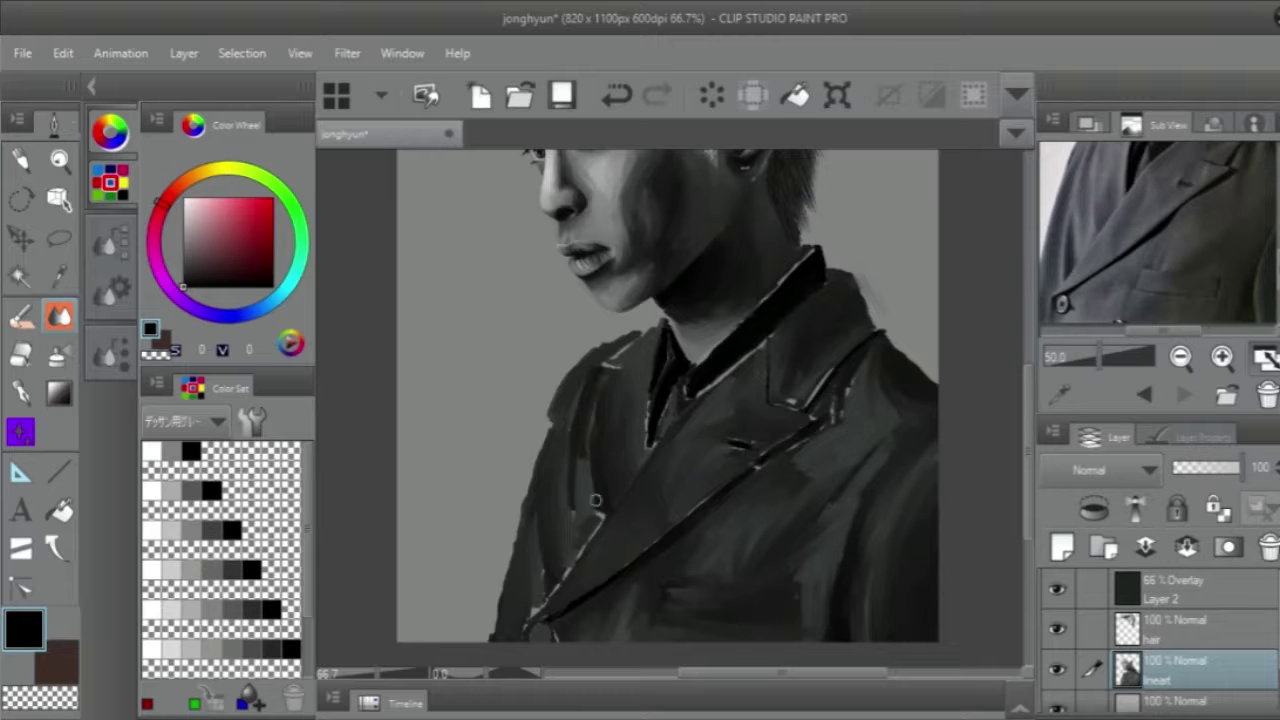
left_click_drag(595, 500, 591, 424)
left_click_drag(588, 529, 592, 381)
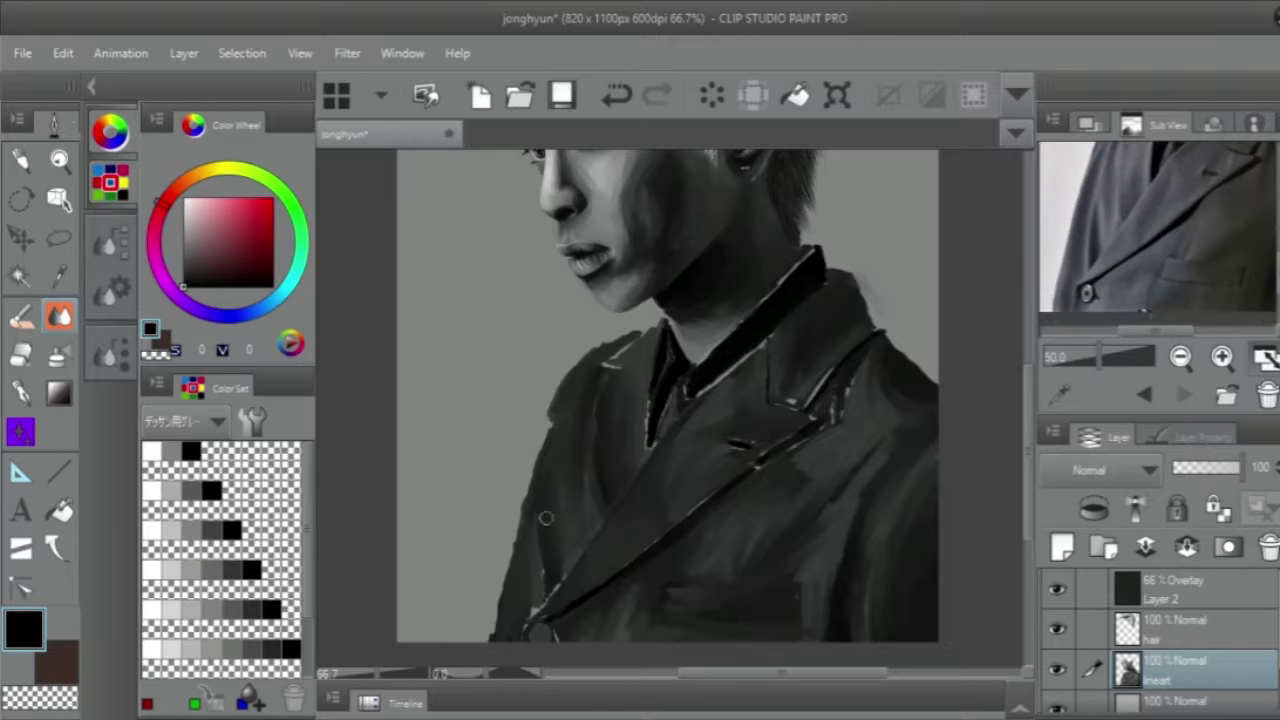
Paint dark grey and black shading on the chest and near sleeve of the jacket and blend it.
left_click(271, 649)
key("b")
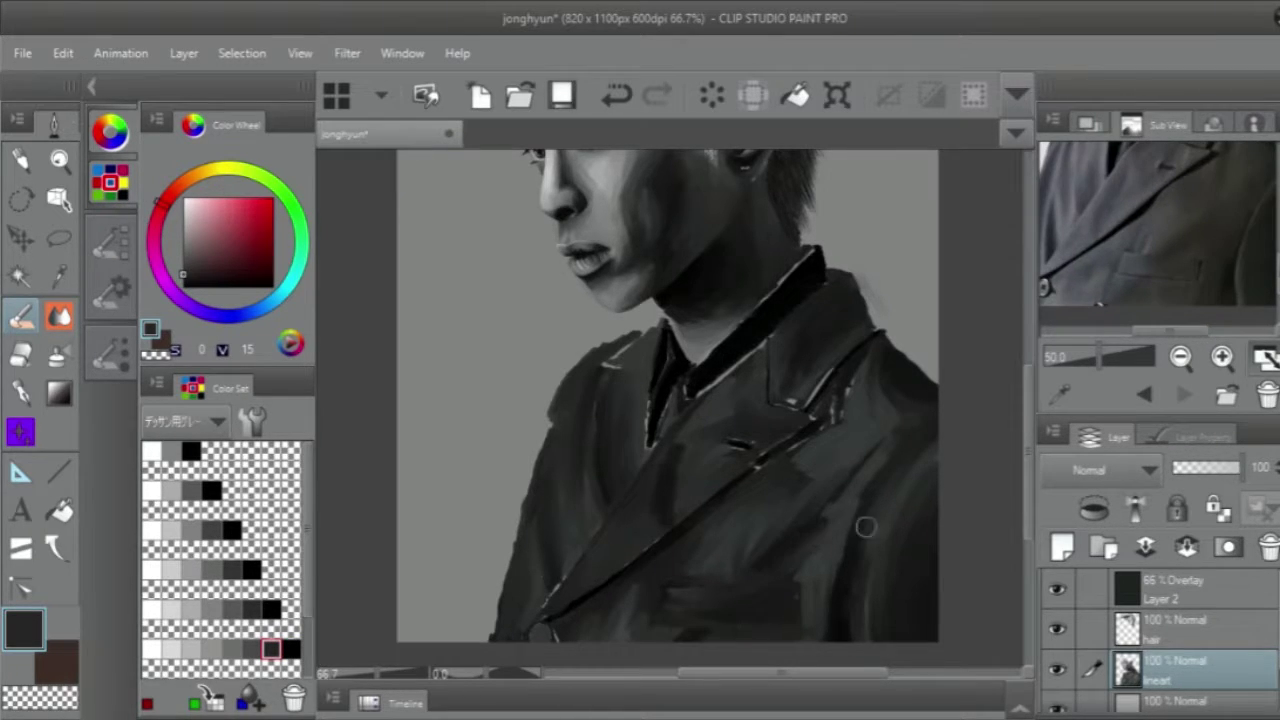
left_click(290, 649)
left_click(60, 318)
mouse_move(922, 643)
left_mouse_down()
mouse_move(937, 568)
mouse_move(922, 629)
mouse_move(916, 579)
left_mouse_up()
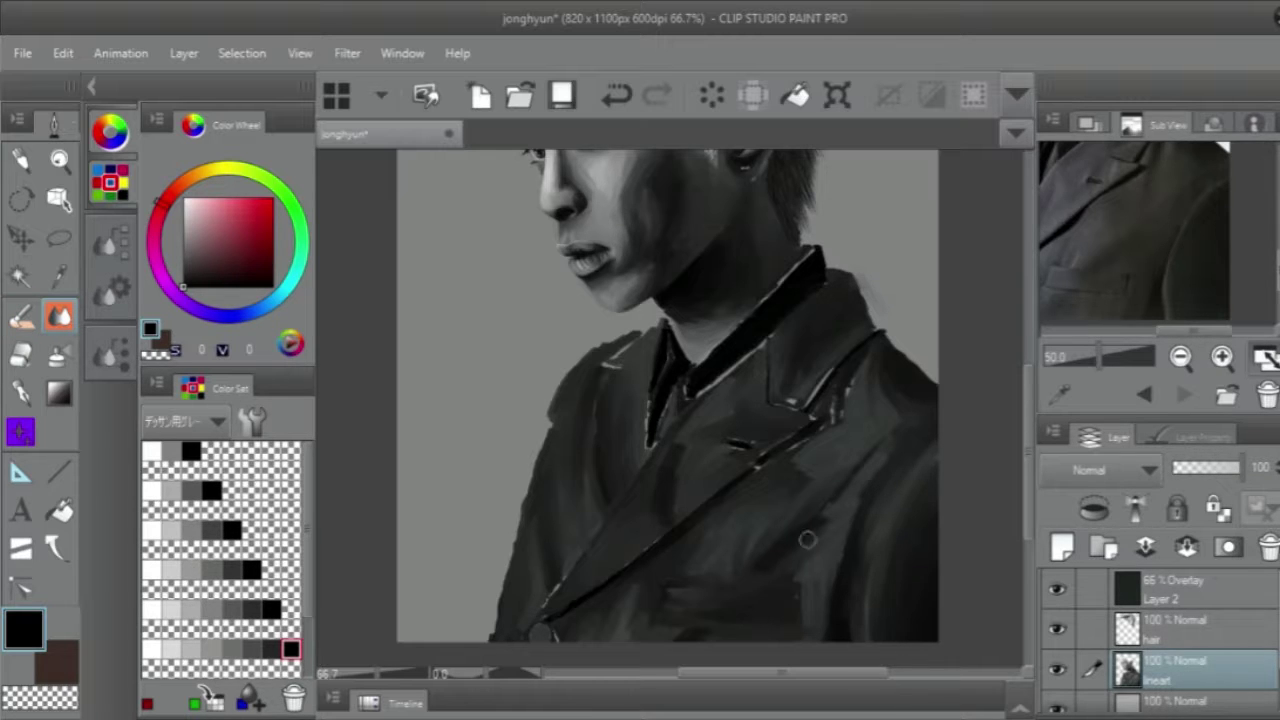
Paint black along the near lapel's lower edge and notch, and blend its light outline into the jacket.
left_click(1050, 285)
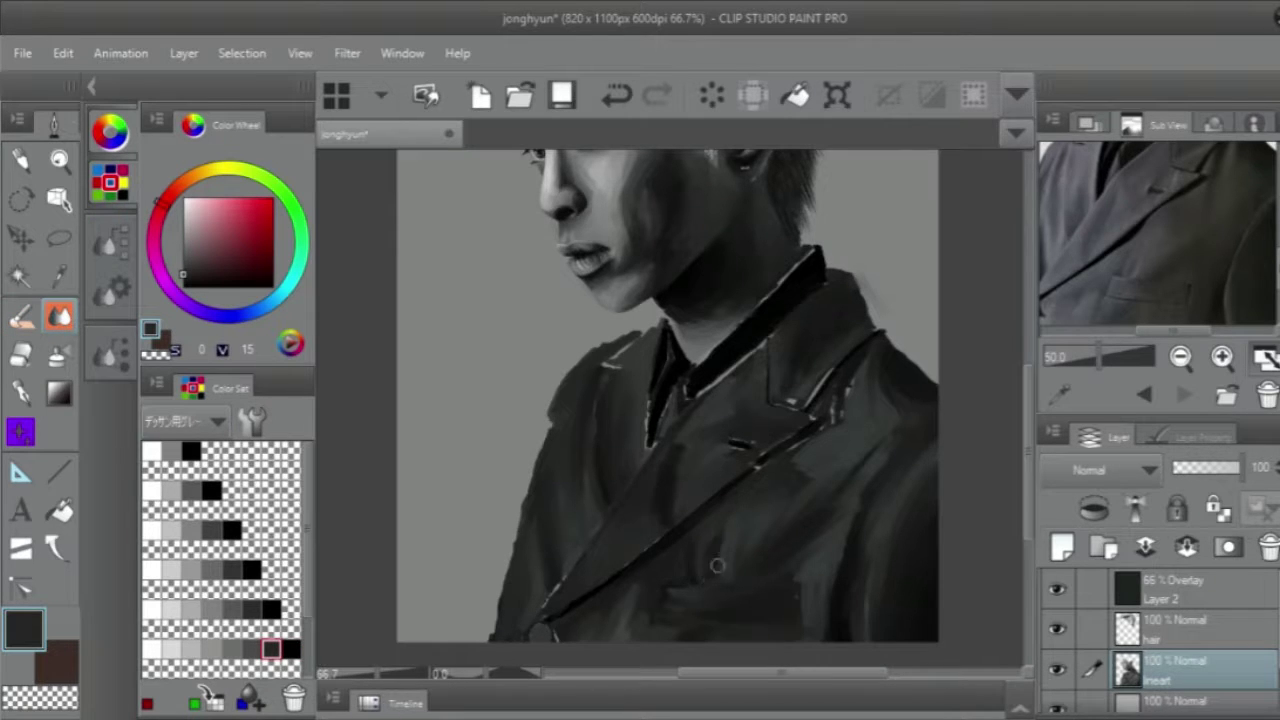
left_click(191, 451)
key("b")
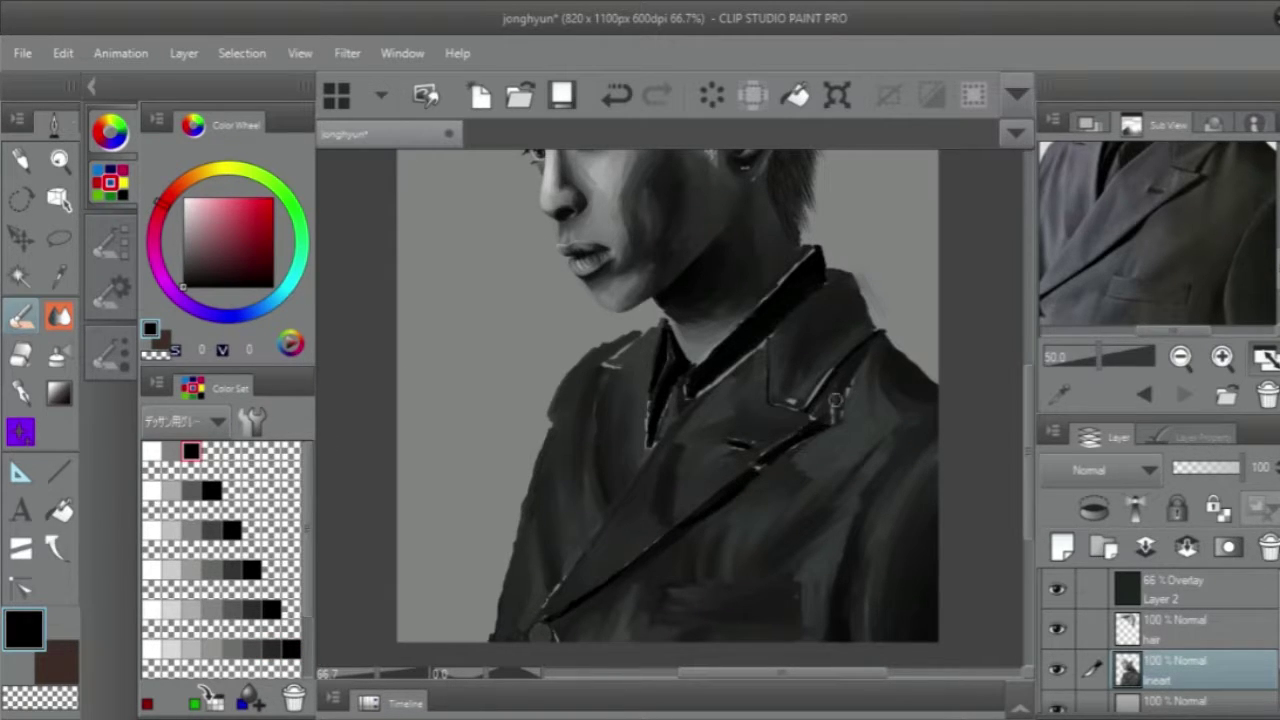
key("b")
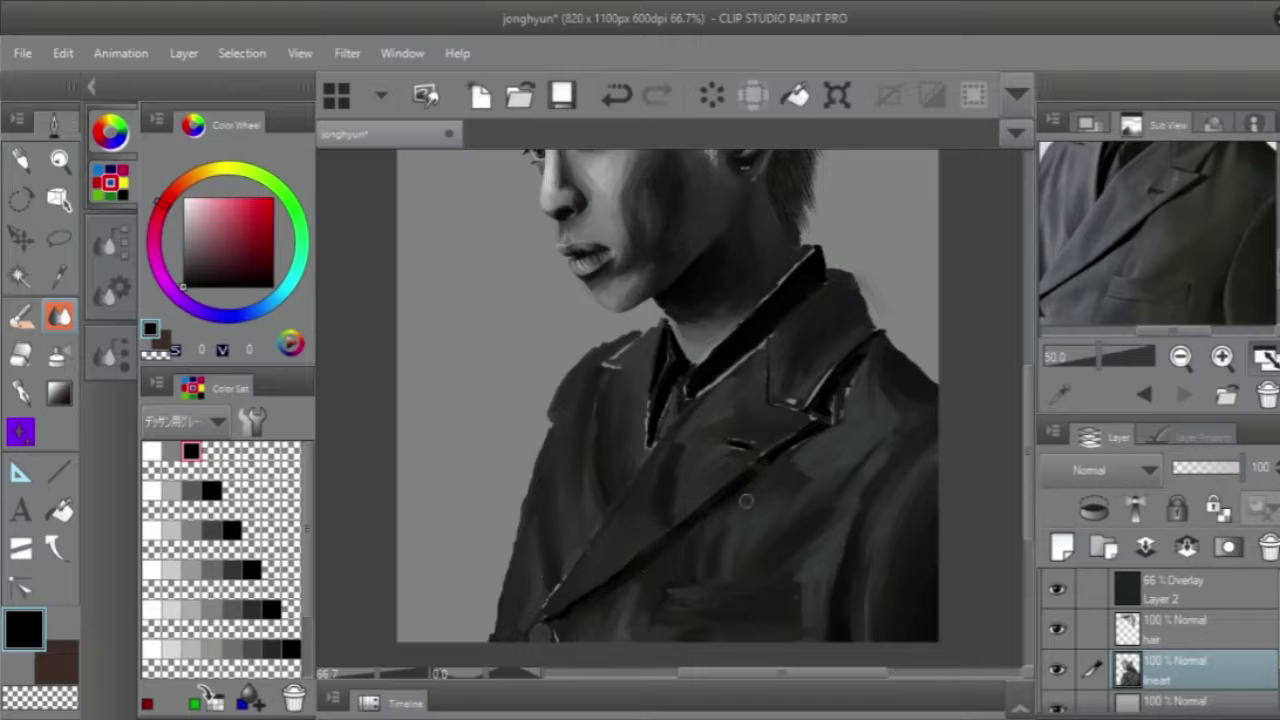
mouse_move(807, 442)
left_mouse_down()
mouse_move(828, 393)
mouse_move(821, 414)
mouse_move(881, 351)
mouse_move(838, 370)
left_mouse_up()
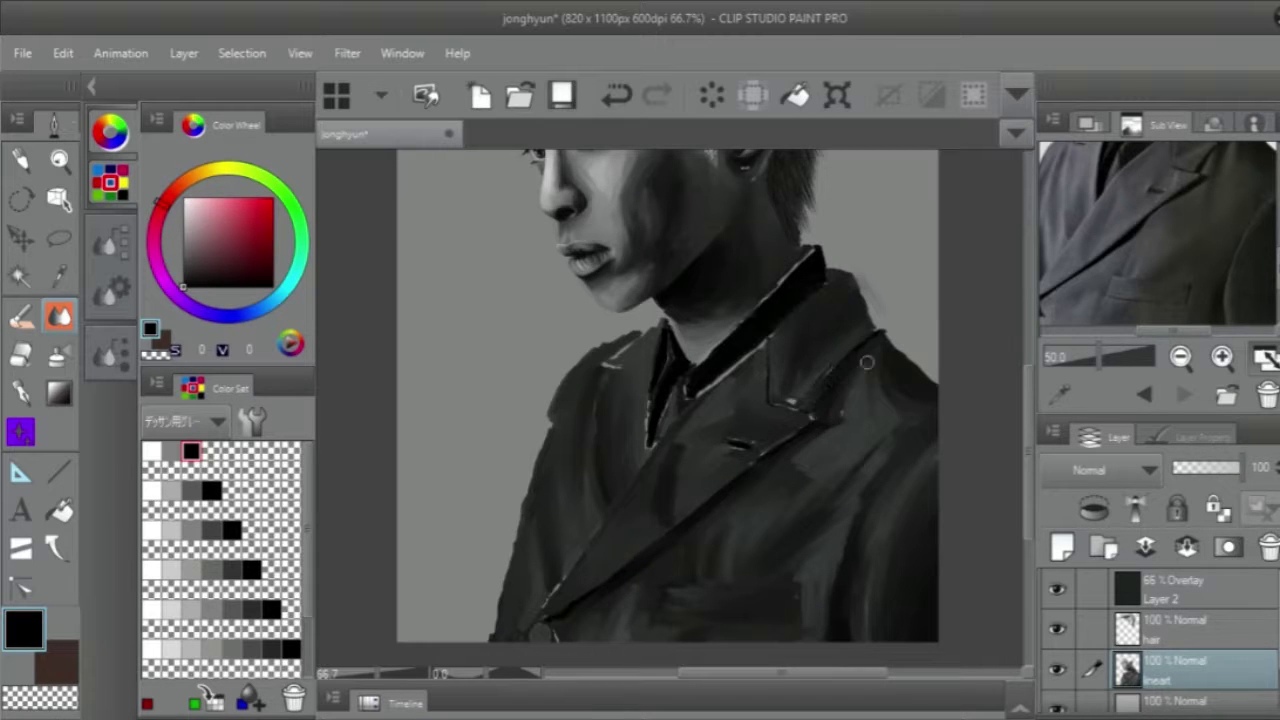
Paint black shading on the far lapel beside the shirt opening and blend it into the jacket.
key("j")
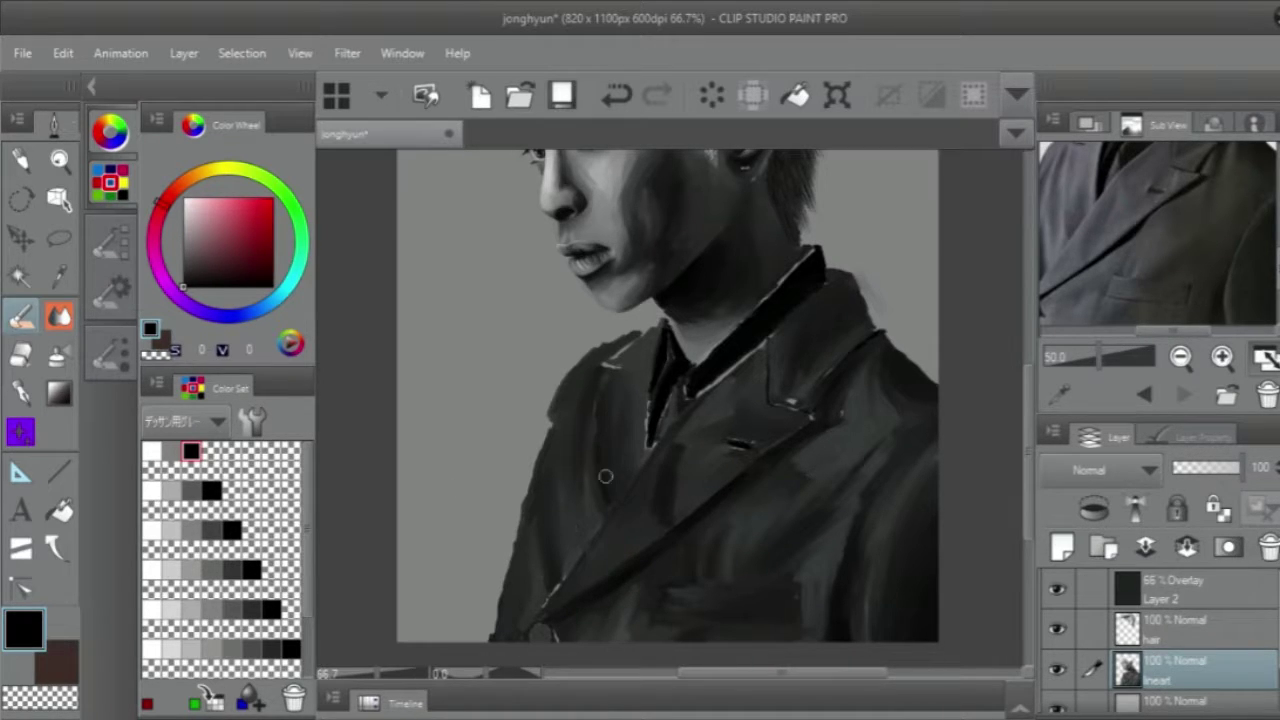
left_click_drag(605, 476, 641, 483)
key("b")
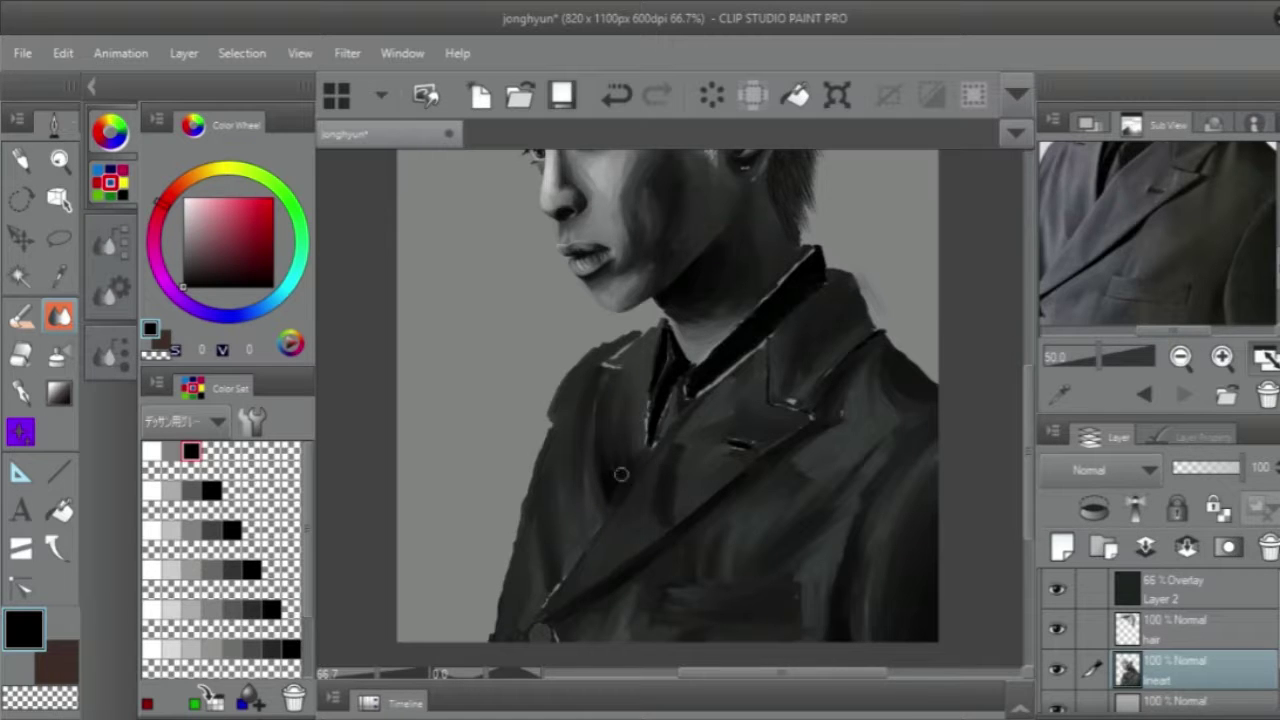
left_click_drag(652, 400, 619, 468)
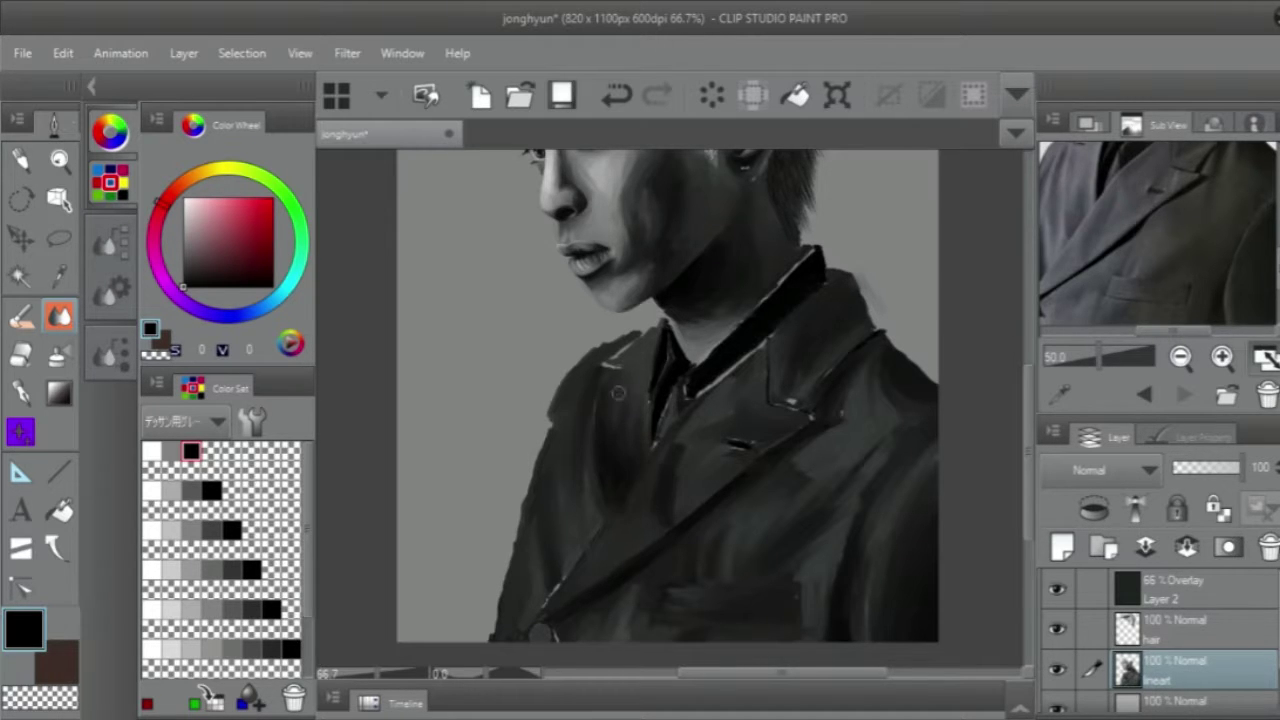
Paint light grey highlight streaks down the upper far lapel and blend them into soft vertical folds.
left_click_drag(1133, 217, 1133, 290)
left_click(172, 491)
left_click_drag(618, 360, 620, 432)
left_click_drag(638, 390, 640, 445)
left_click_drag(645, 350, 645, 440)
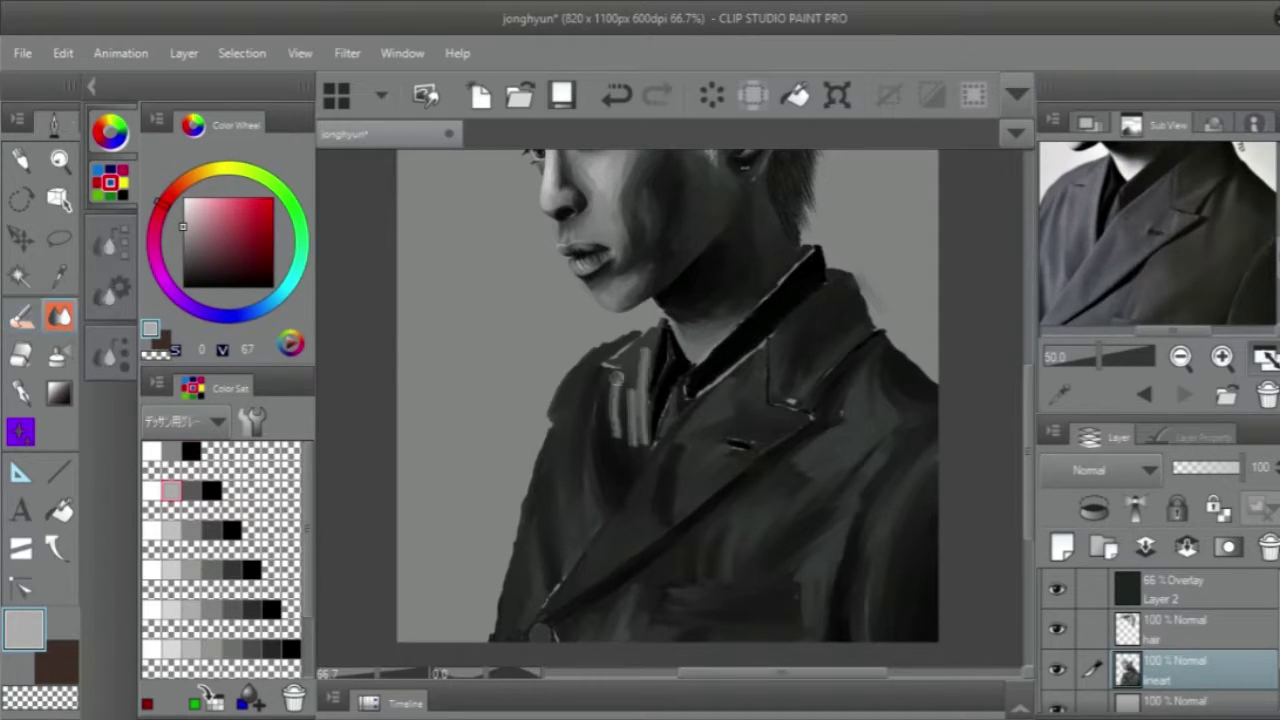
mouse_move(617, 376)
left_mouse_down()
mouse_move(620, 450)
mouse_move(648, 445)
left_mouse_up()
left_click_drag(644, 350, 645, 411)
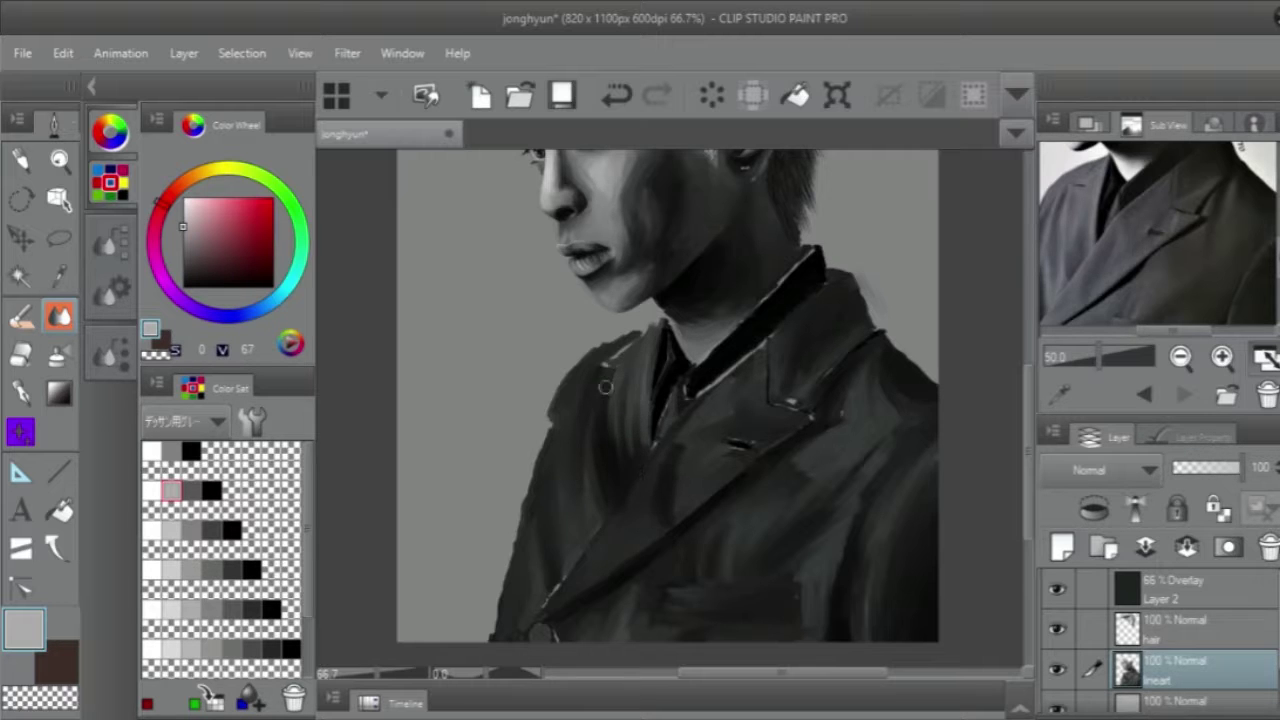
Paint dark grey along the far shoulder's top edge, blend it, and undo the last unwanted stroke.
key("ctrl+alt+0")
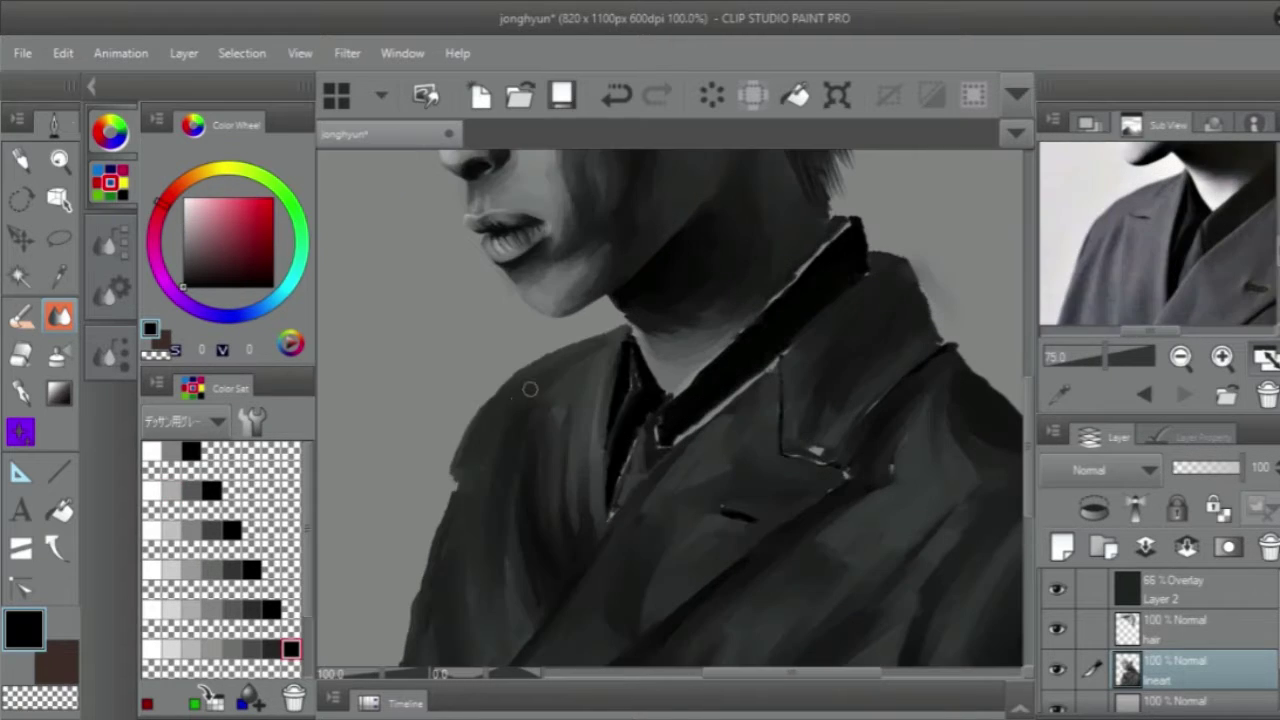
left_click(271, 649)
left_click_drag(580, 355, 525, 390)
left_click_drag(610, 335, 510, 402)
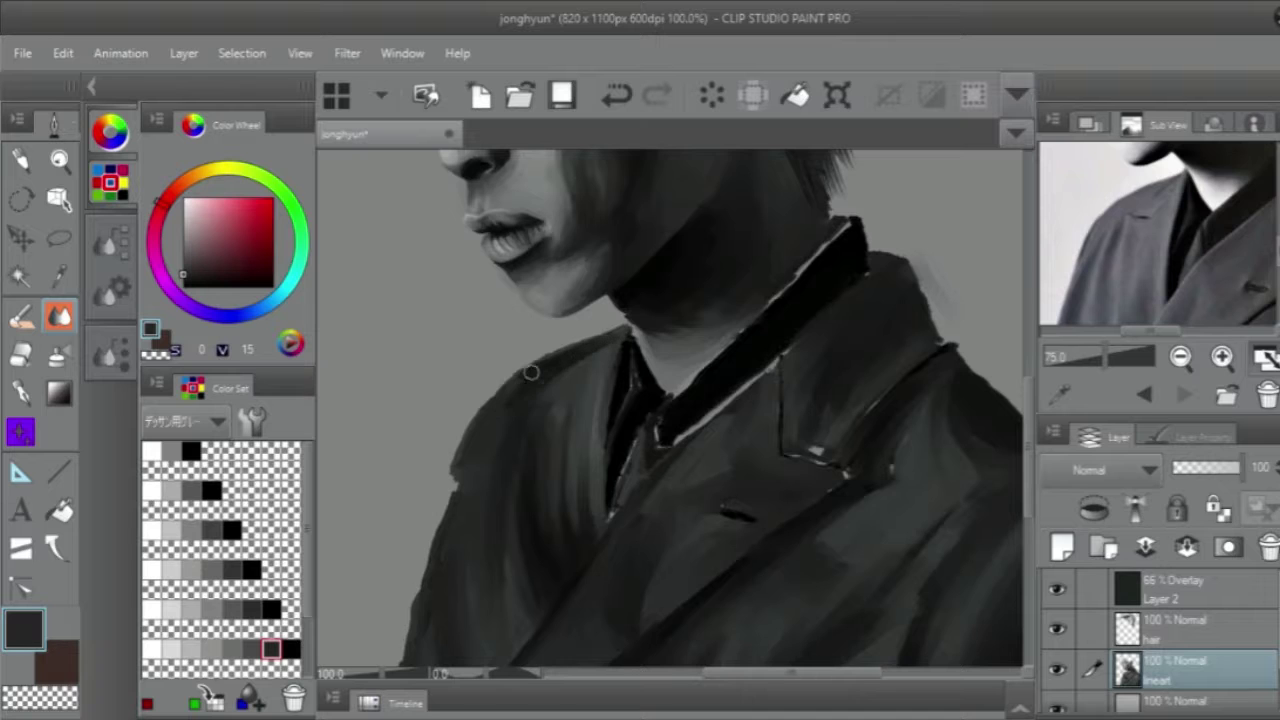
key("j")
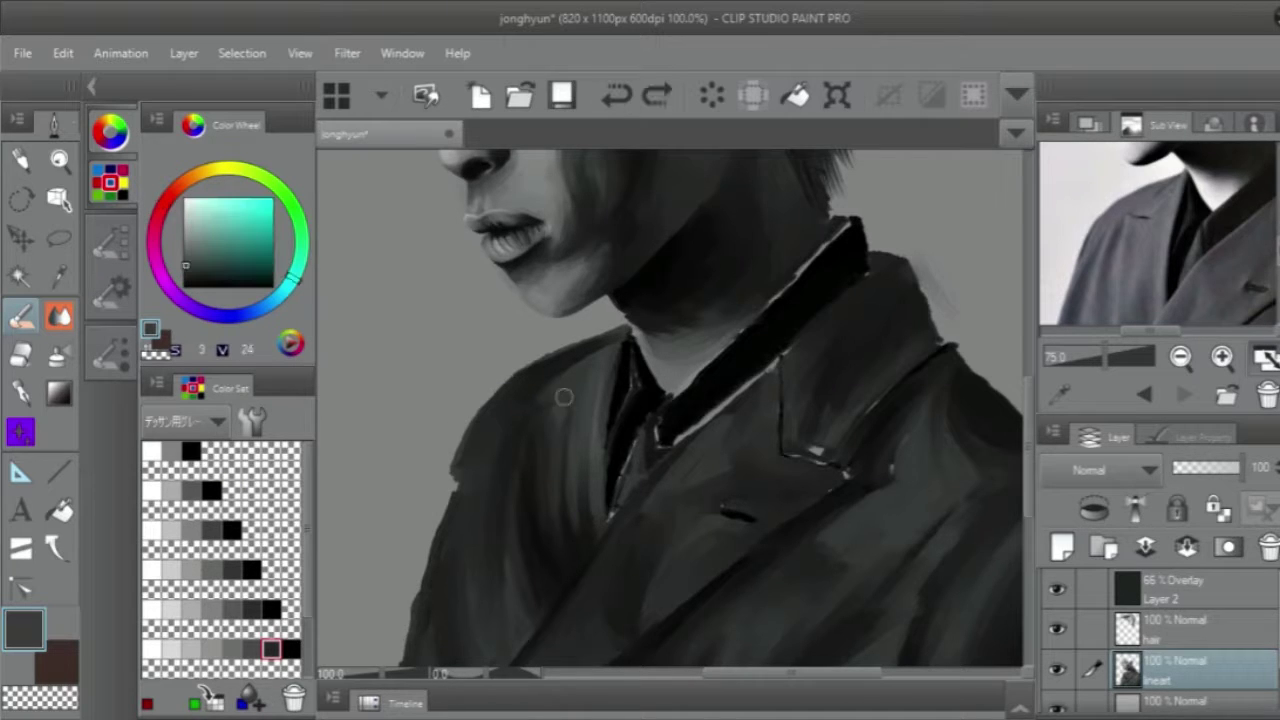
left_click(562, 385, "alt")
left_click(617, 97)
Paint mid grey highlights below the far lapel's notch and along its fold, and blend them in.
left_click(190, 530)
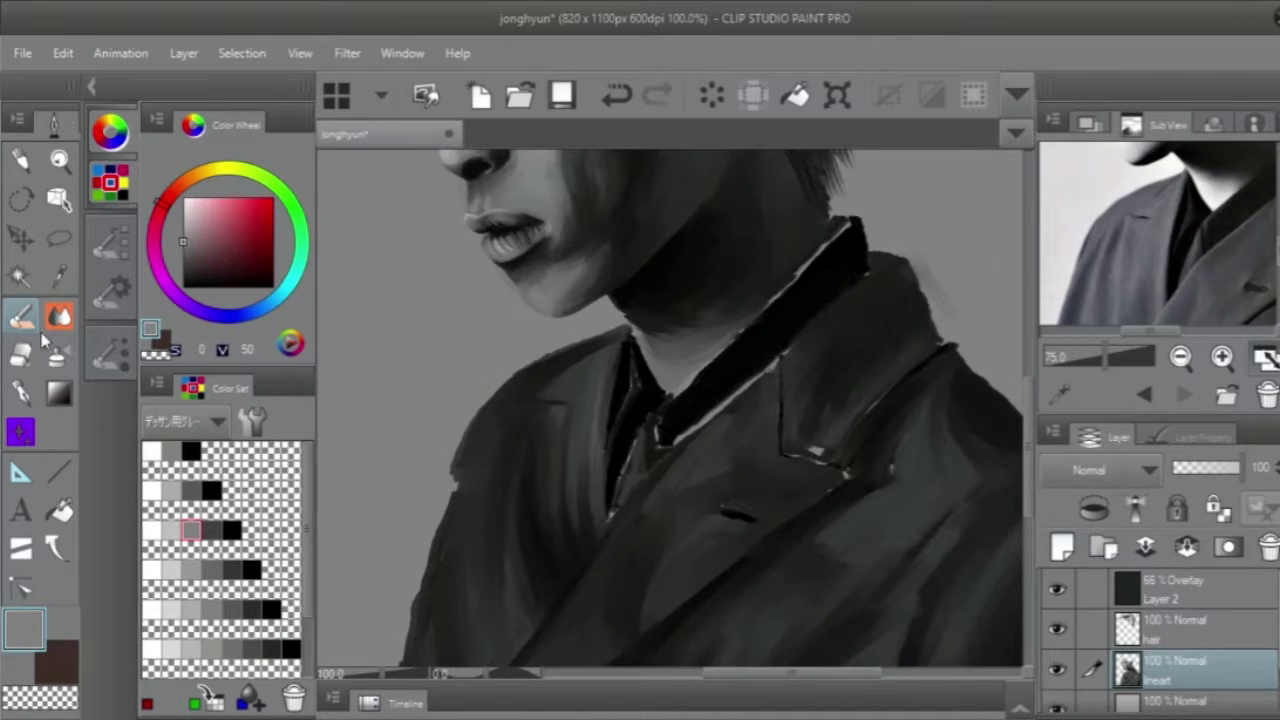
left_click_drag(532, 425, 528, 530)
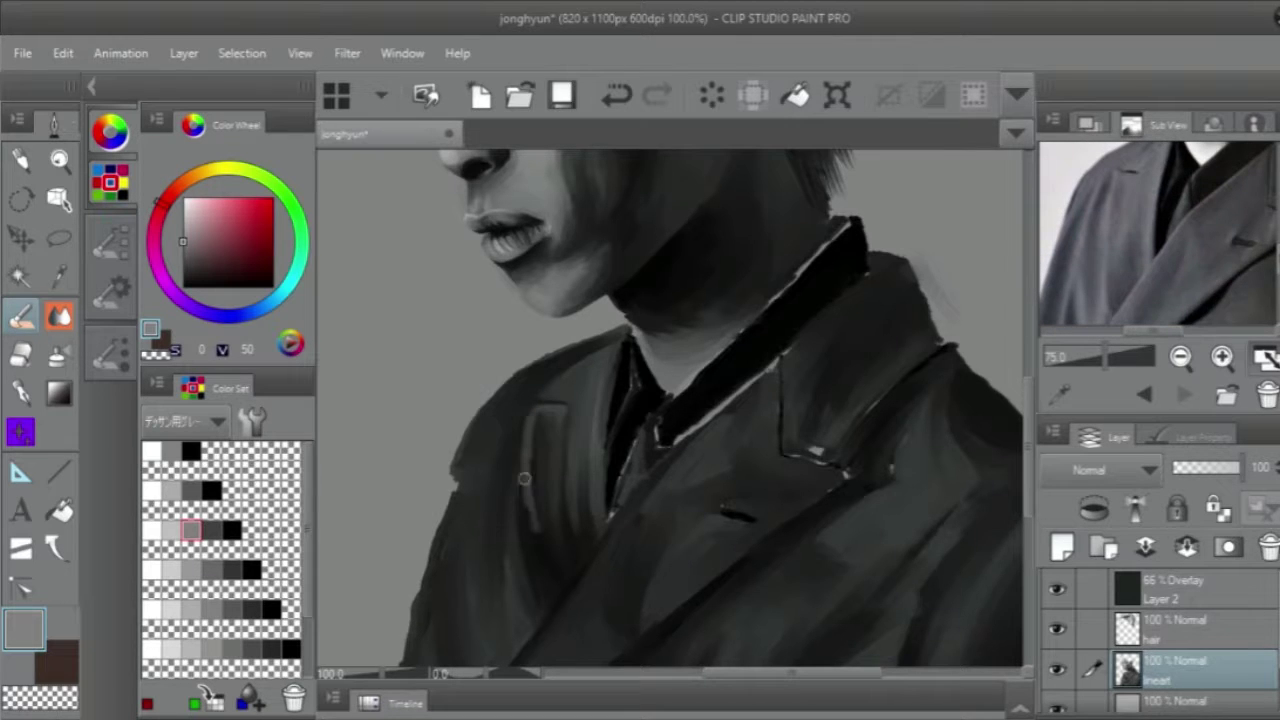
left_click_drag(562, 420, 527, 520)
mouse_move(520, 455)
left_mouse_down()
mouse_move(552, 608)
mouse_move(534, 480)
left_mouse_up()
key("j")
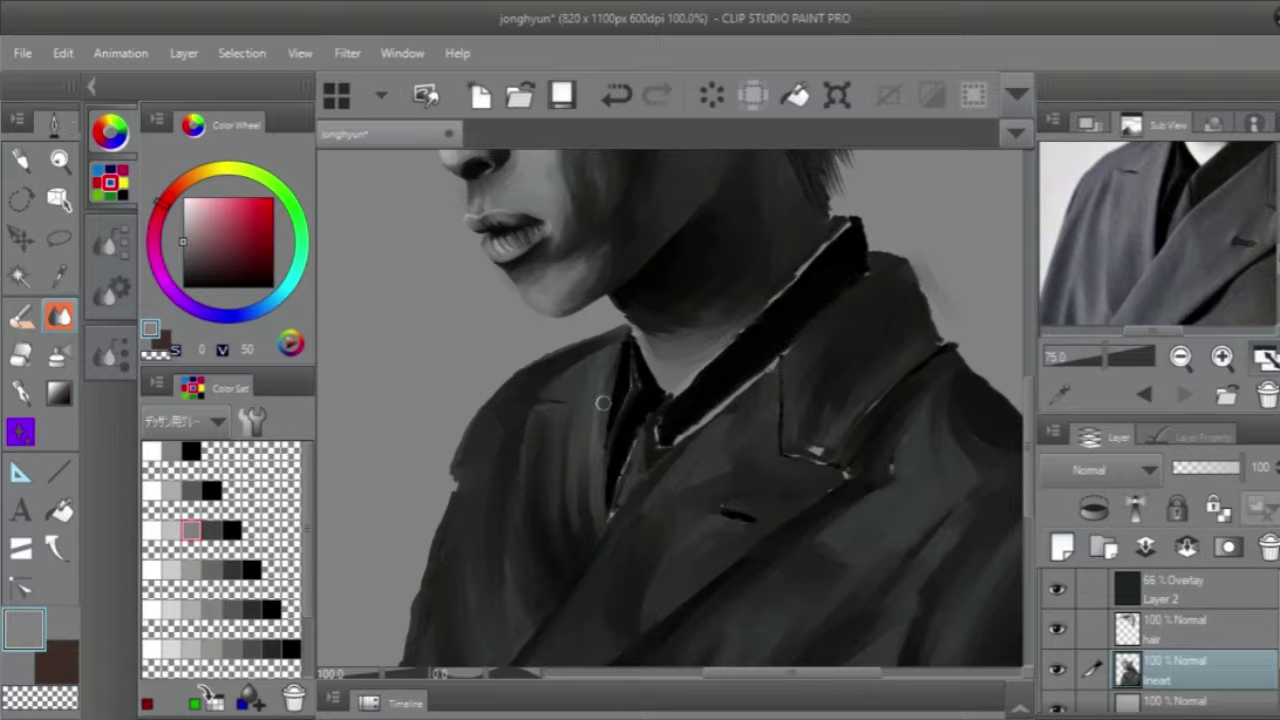
Extend the grey highlights down the lower part of the far lapel and blend them.
key("b")
left_click(190, 570)
left_click_drag(535, 548, 527, 612)
mouse_move(522, 420)
left_mouse_down()
mouse_move(509, 537)
mouse_move(535, 615)
left_mouse_up()
key("j")
Cover the light outline along the near lapel's lower front edge with dark grey and blend it.
left_click_drag(1150, 230, 1194, 206)
scroll(650, 450, "down", 3)
key("b")
left_click(272, 650)
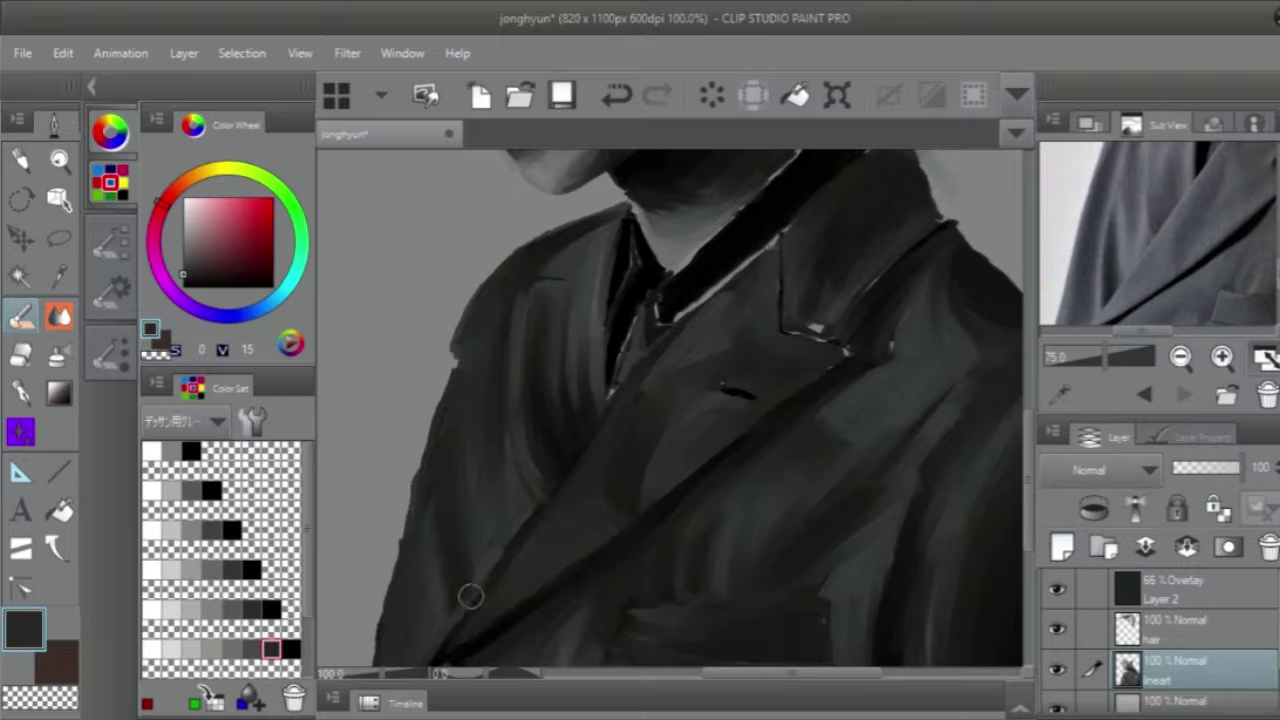
key("j")
Paint light grey highlight strokes on the jacket's lower far front and sleeve, undoing one stray stroke.
left_click(190, 570)
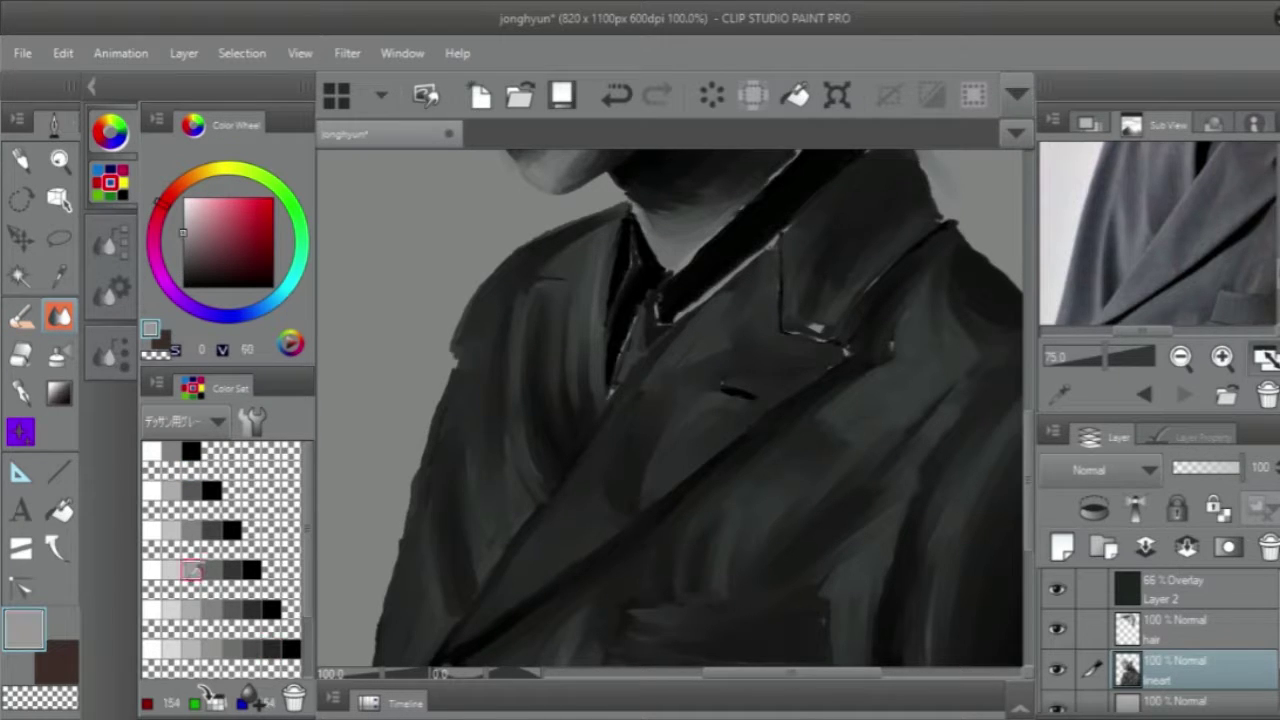
key("b")
left_click_drag(440, 500, 432, 620)
left_click_drag(520, 515, 478, 578)
left_click_drag(468, 440, 466, 568)
key("ctrl+z")
mouse_move(512, 512)
left_mouse_down()
mouse_move(525, 494)
mouse_move(515, 380)
left_mouse_up()
Blend the light grey strokes into the folds of the far front panel and sleeve.
key("j")
left_click_drag(505, 540, 483, 437)
mouse_move(468, 380)
left_mouse_down()
mouse_move(498, 522)
mouse_move(514, 420)
left_mouse_up()
mouse_move(505, 490)
left_mouse_down()
mouse_move(513, 364)
mouse_move(530, 333)
mouse_move(535, 468)
mouse_move(488, 525)
mouse_move(490, 431)
mouse_move(508, 463)
mouse_move(518, 499)
left_mouse_up()
left_click(535, 468, "alt")
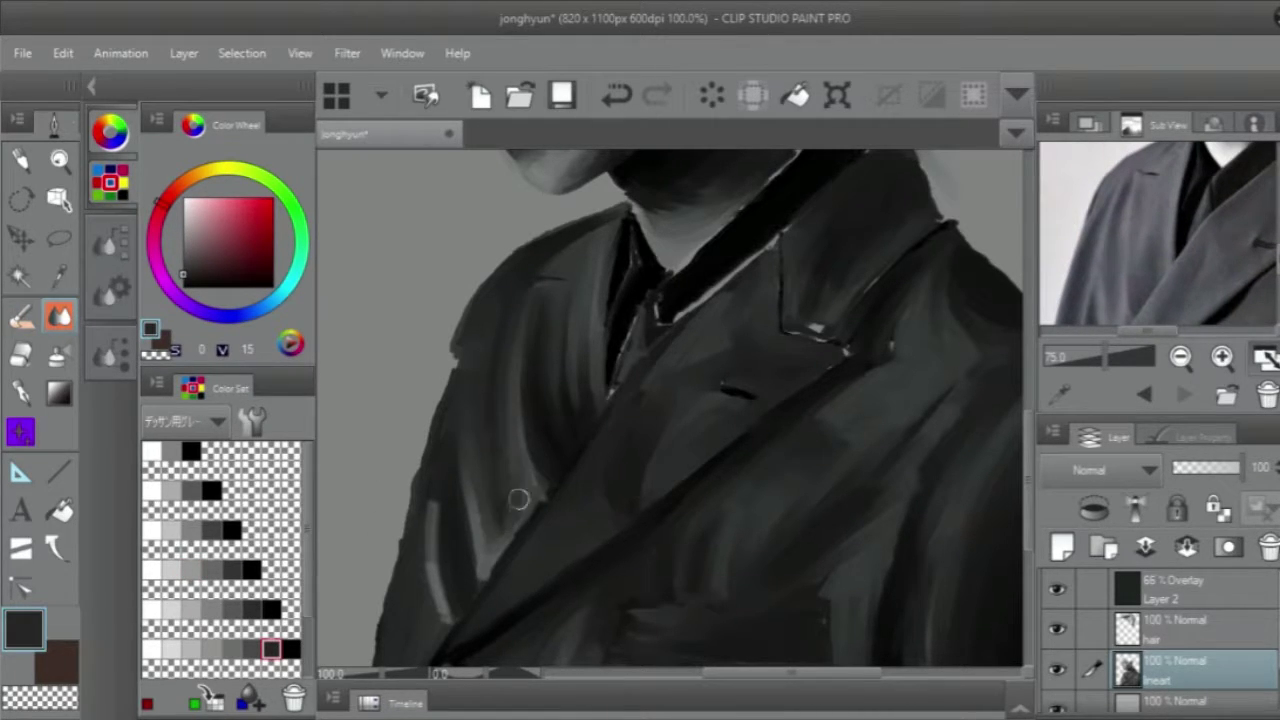
left_click(1087, 122)
left_click(1131, 122)
left_click_drag(1135, 315, 1127, 307)
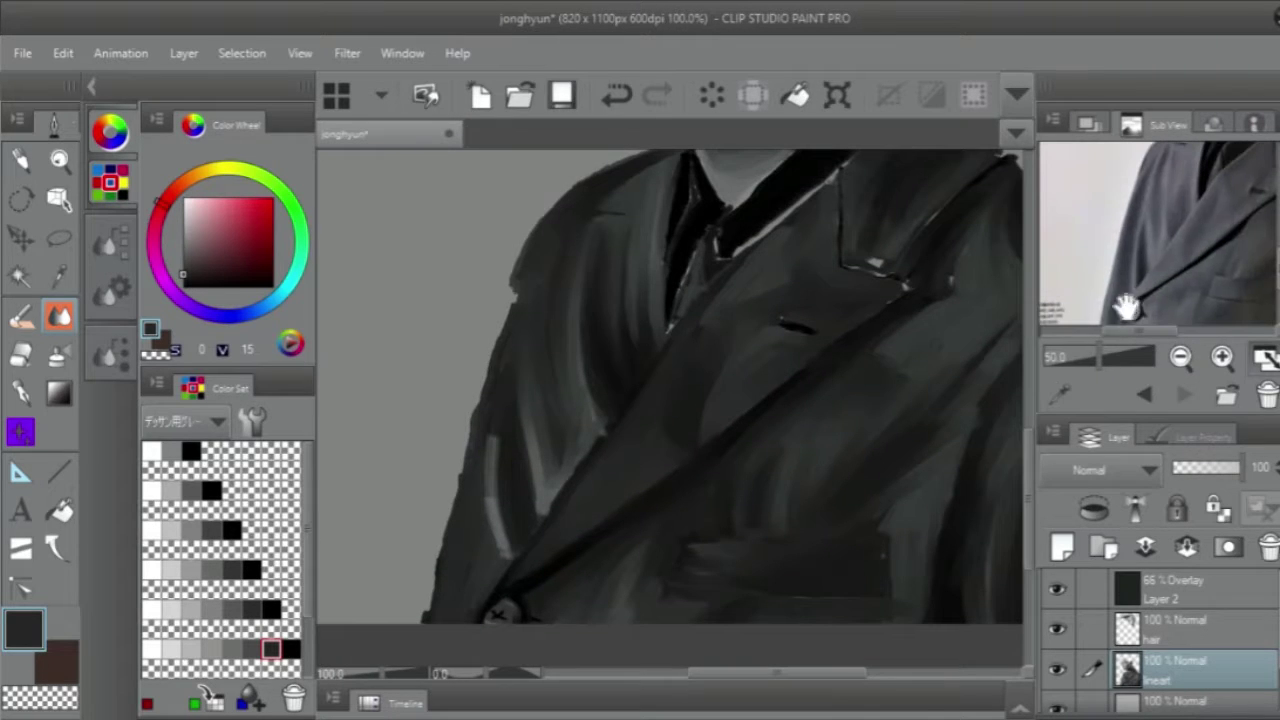
left_click_drag(494, 545, 496, 430)
left_click_drag(521, 385, 547, 484)
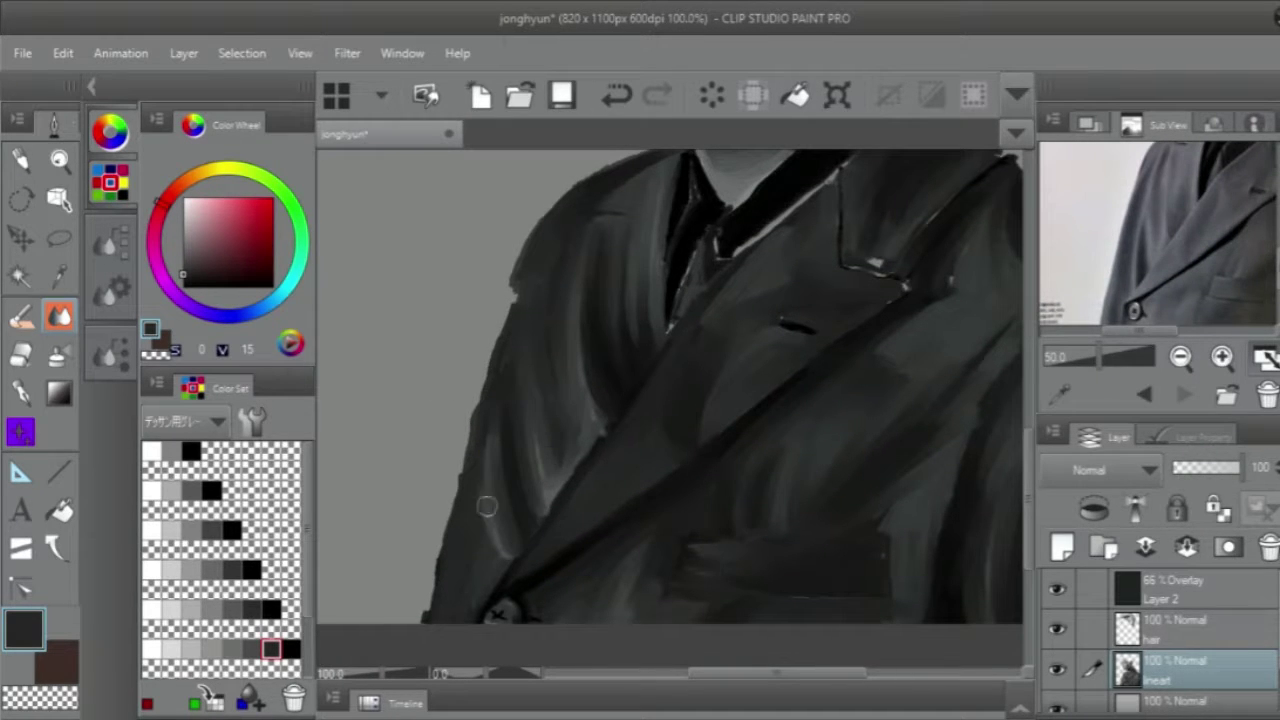
Add a light grey highlight where the near lapel crosses the lower far front of the jacket.
left_click(191, 609)
mouse_move(530, 560)
left_mouse_down()
mouse_move(615, 494)
mouse_move(582, 515)
left_mouse_up()
scroll(909, 362, "down", 3)
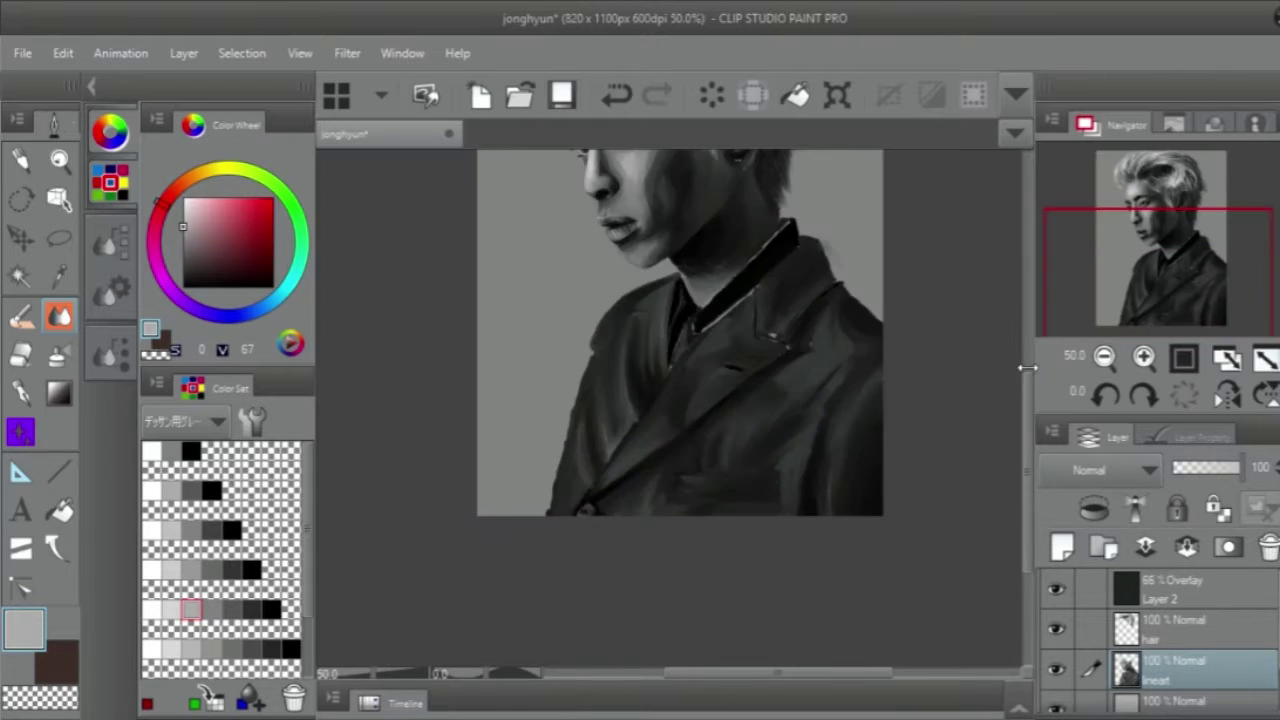
Compare the jacket with the reference, then darken the near lapel's notch outline with black and blend it.
left_click(1180, 357)
left_click(1222, 357)
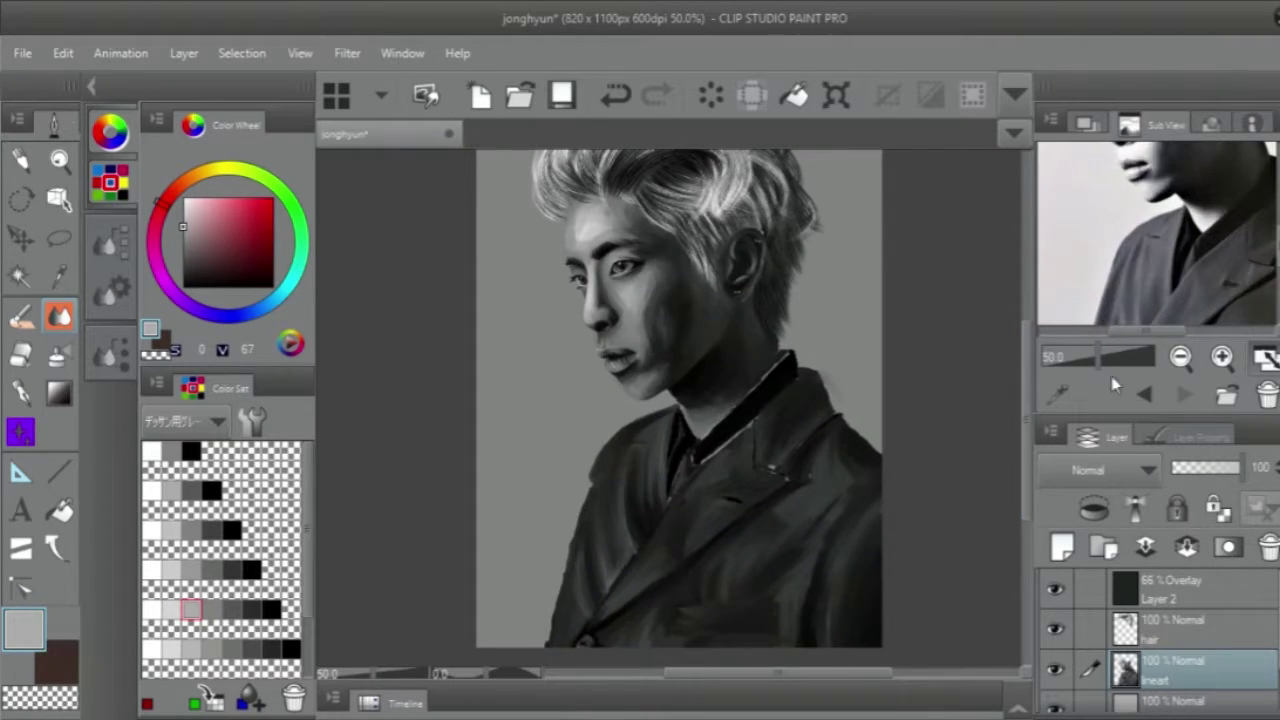
left_click(1222, 357)
left_click(1085, 123)
scroll(599, 490, "up", 3)
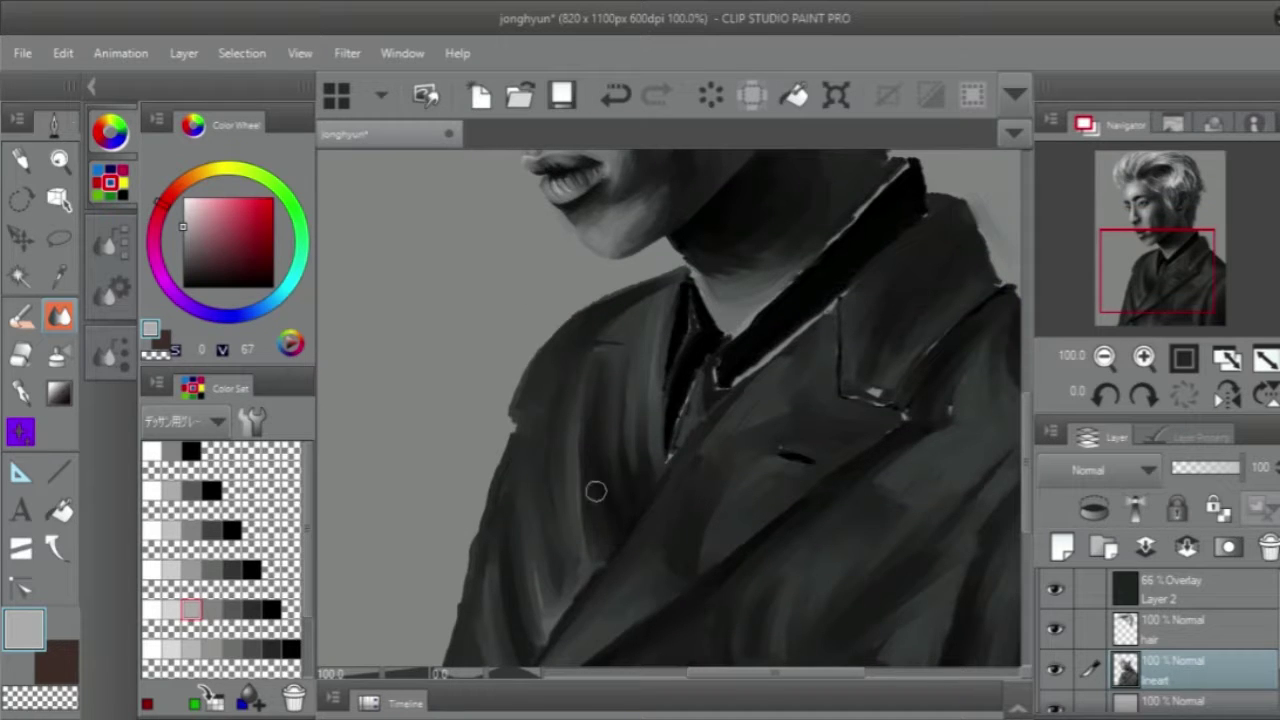
key("b")
mouse_move(838, 298)
left_mouse_down()
mouse_move(899, 402)
mouse_move(849, 402)
left_mouse_up()
key("ctrl+z")
key("j")
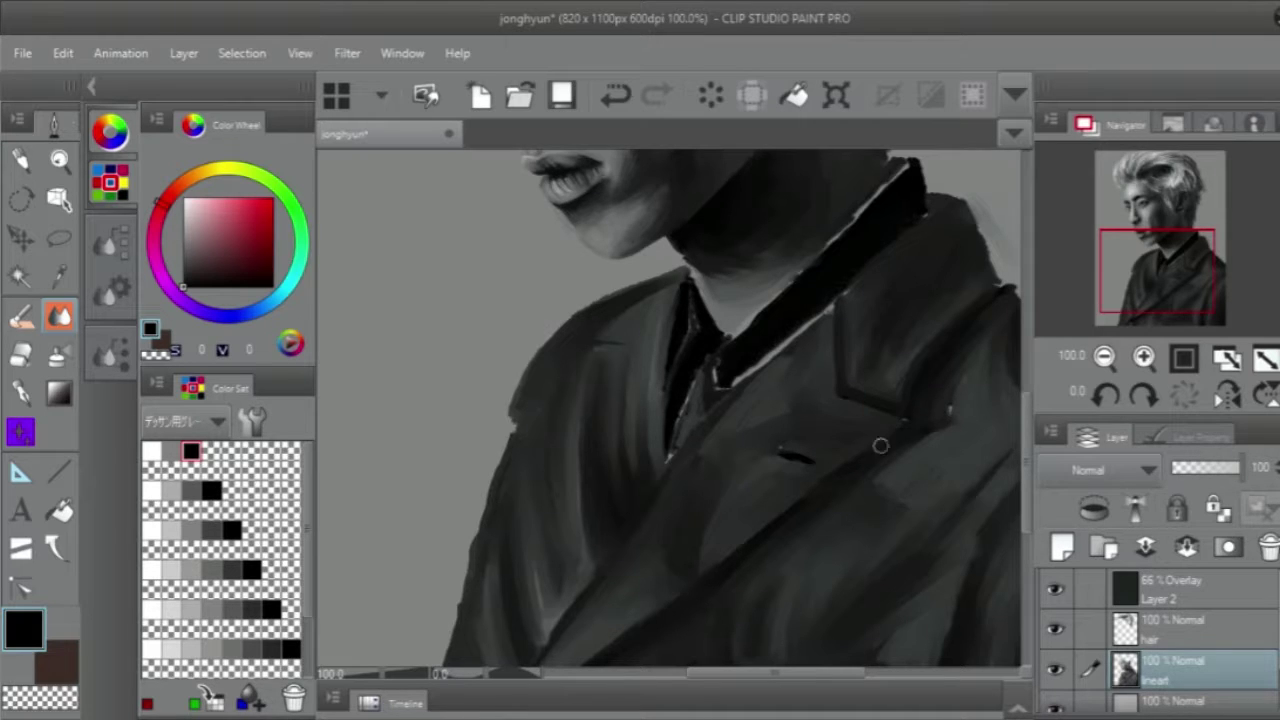
Blend the near lapel's outer edge and the dark seam where it meets the near shoulder.
key("F2")
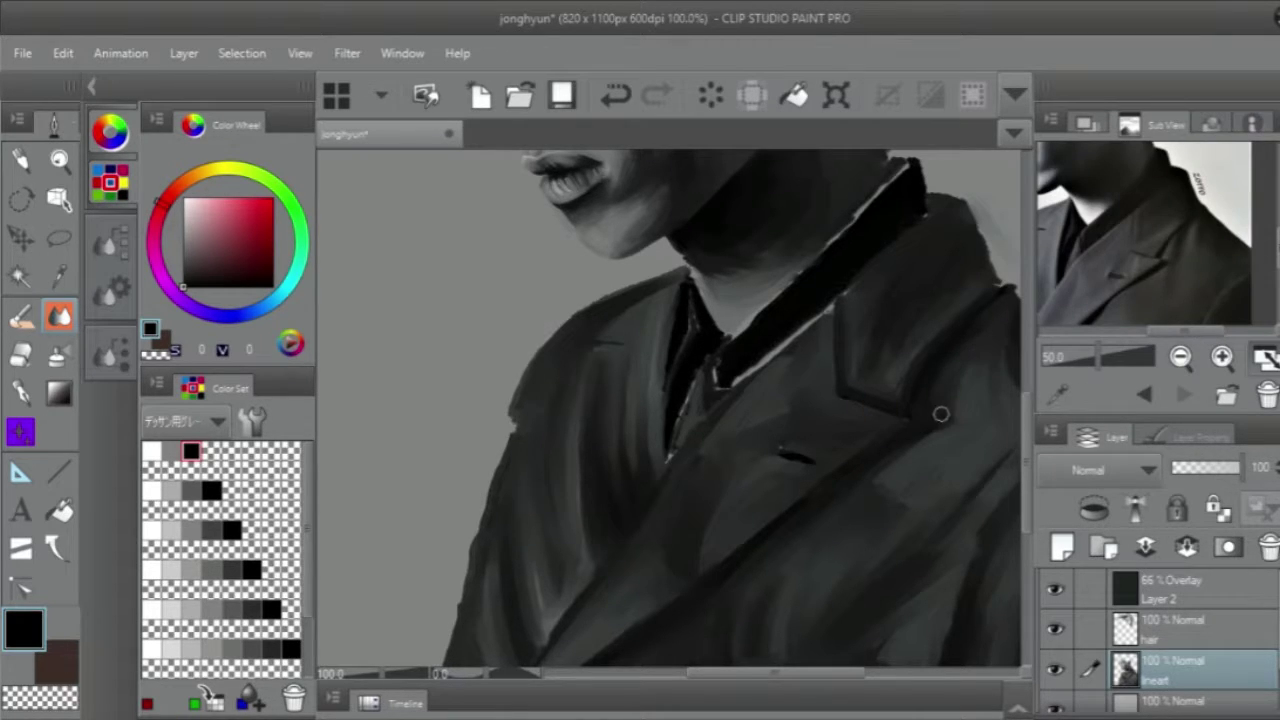
left_click_drag(809, 677, 833, 677)
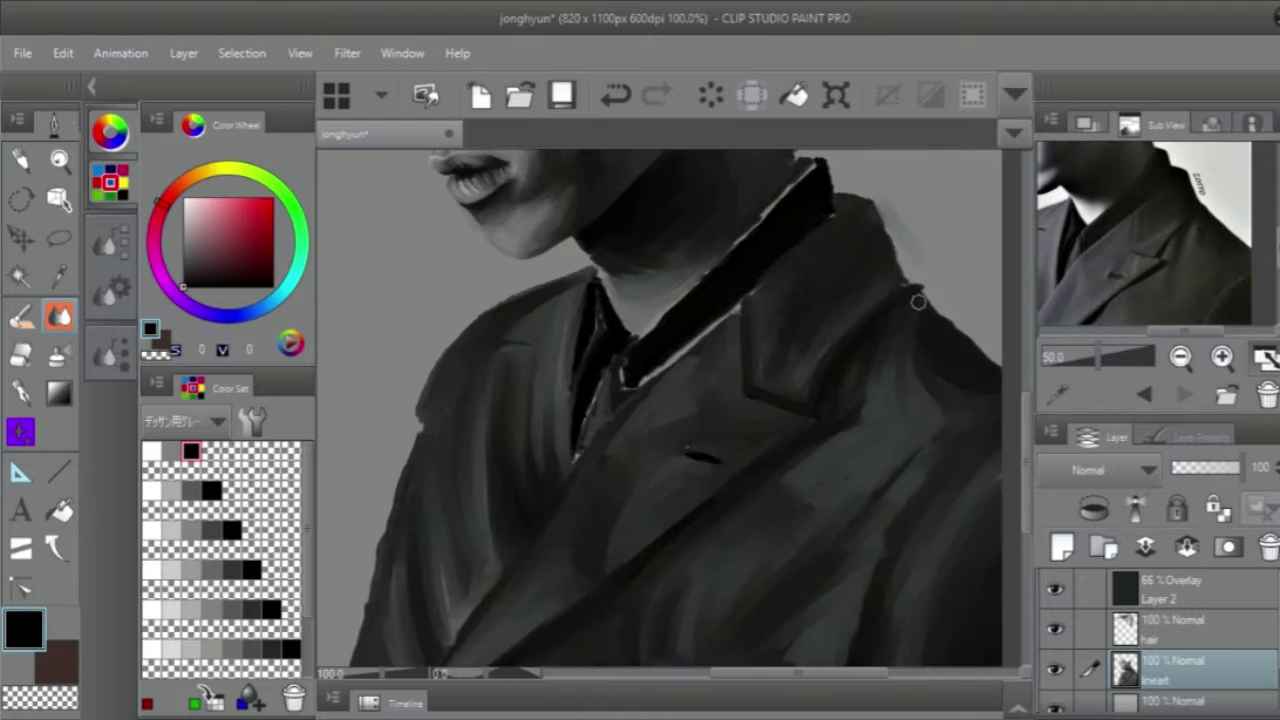
key("b")
key("j")
left_click_drag(912, 296, 901, 362)
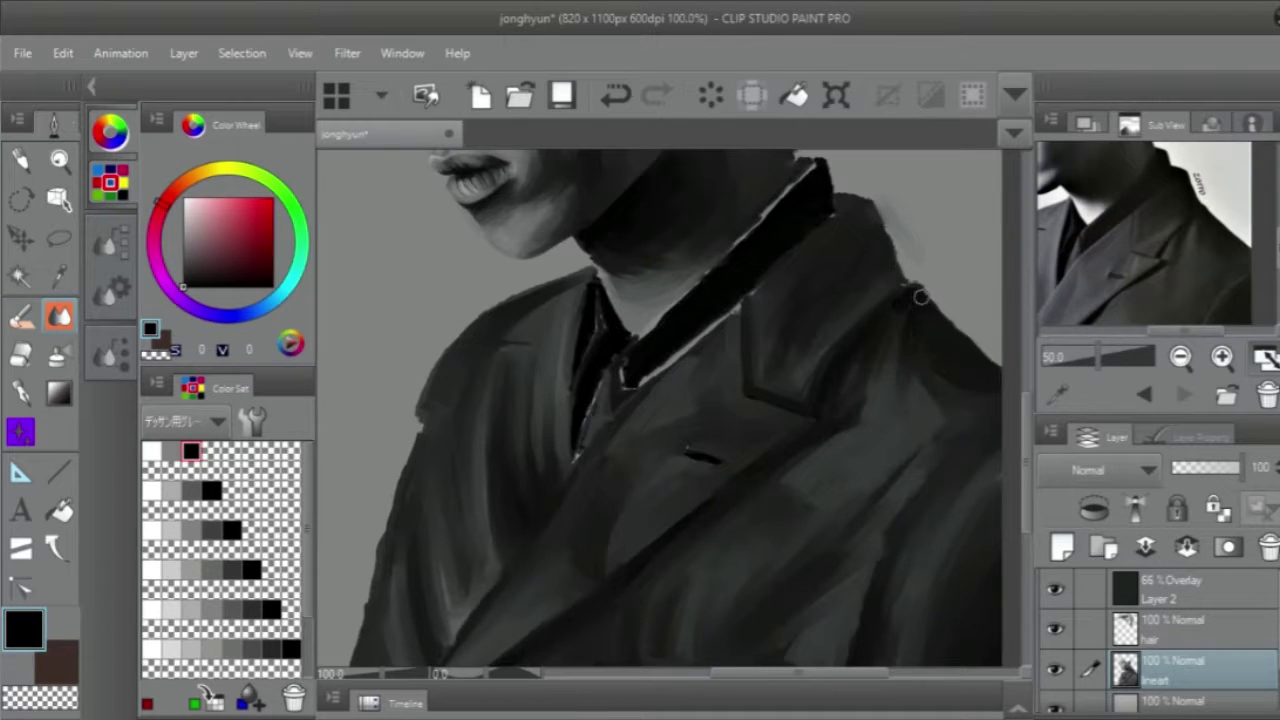
left_click_drag(920, 296, 916, 309)
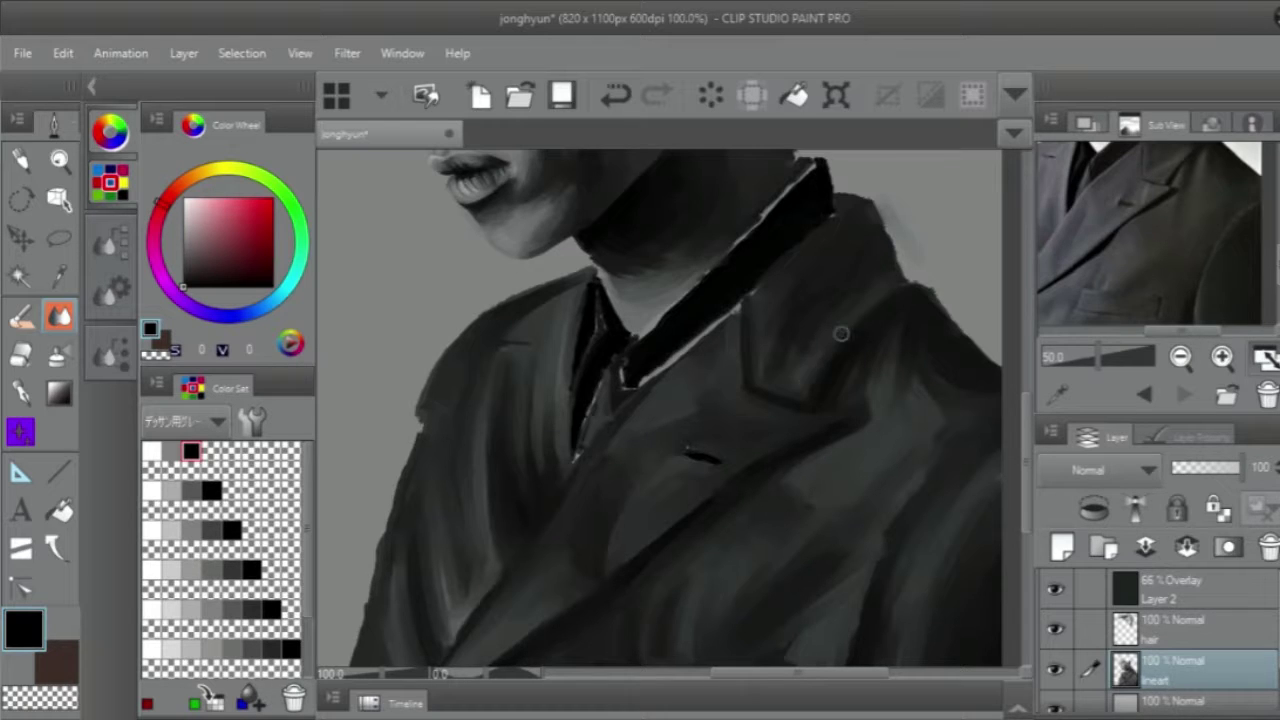
Blend the light outlines of the black shirt collar into the neck and jacket.
mouse_move(704, 322)
left_mouse_down()
mouse_move(637, 380)
mouse_move(746, 279)
mouse_move(679, 331)
left_mouse_up()
mouse_move(804, 196)
left_mouse_down()
mouse_move(824, 161)
mouse_move(653, 341)
mouse_move(704, 311)
mouse_move(665, 332)
left_mouse_up()
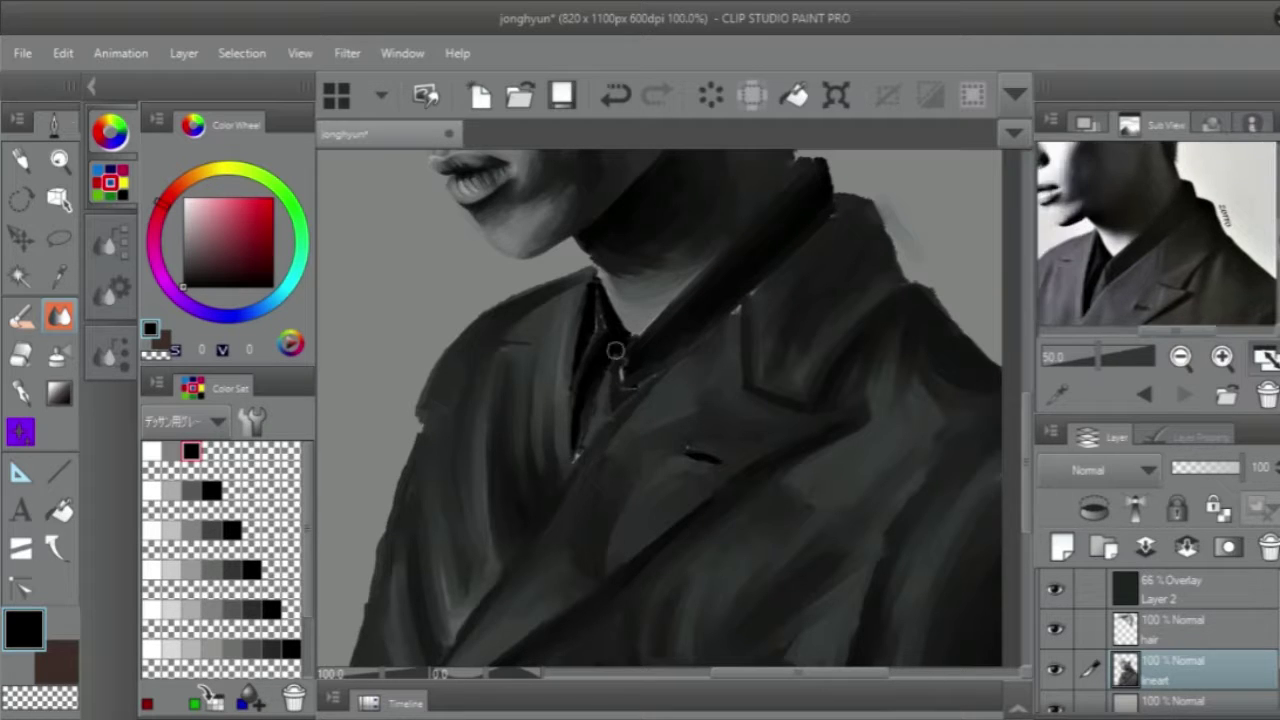
scroll(814, 214, "up", 5)
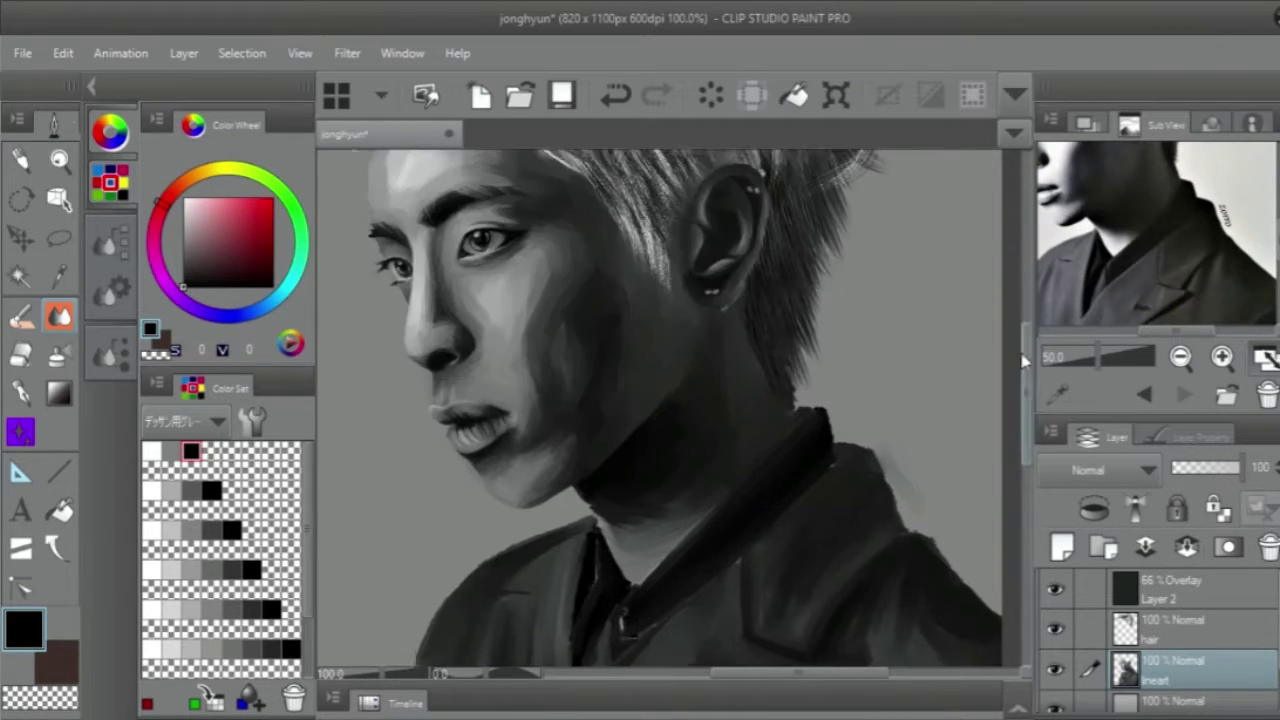
Paint a black accent at the far lapel's notch and blend it with the folds below.
left_click_drag(1088, 217, 1200, 160)
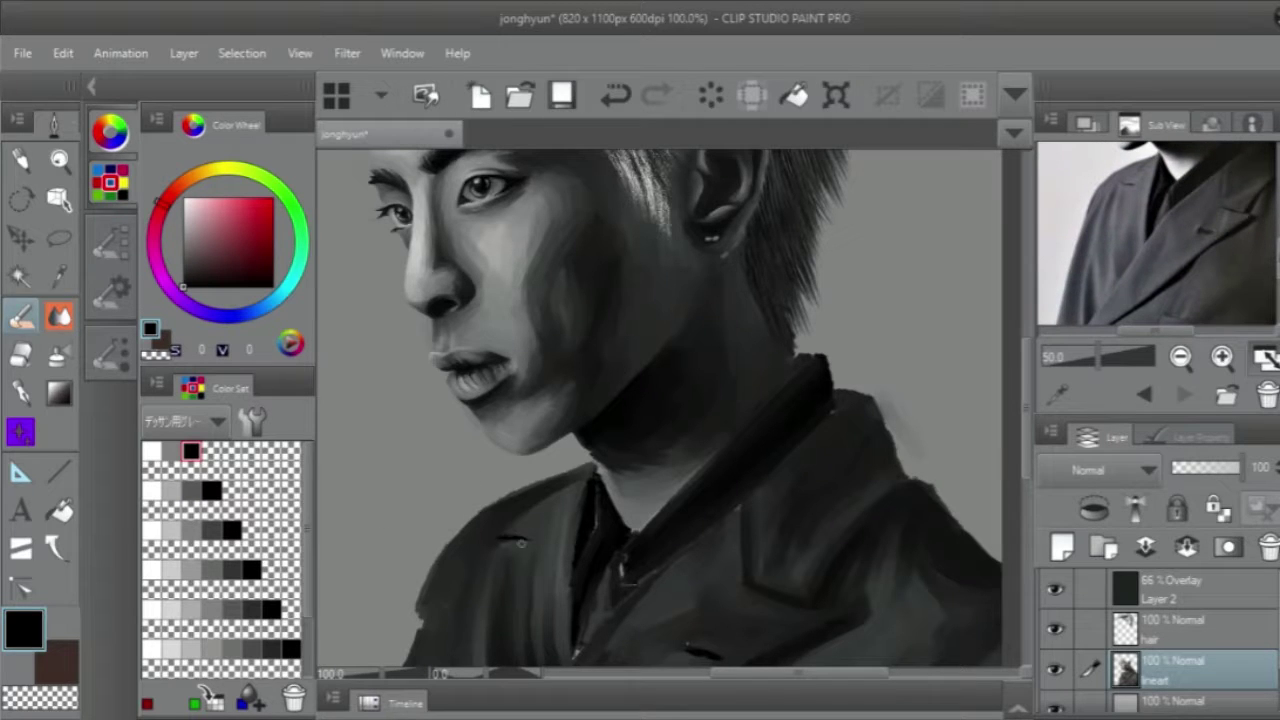
scroll(514, 528, "down", 5)
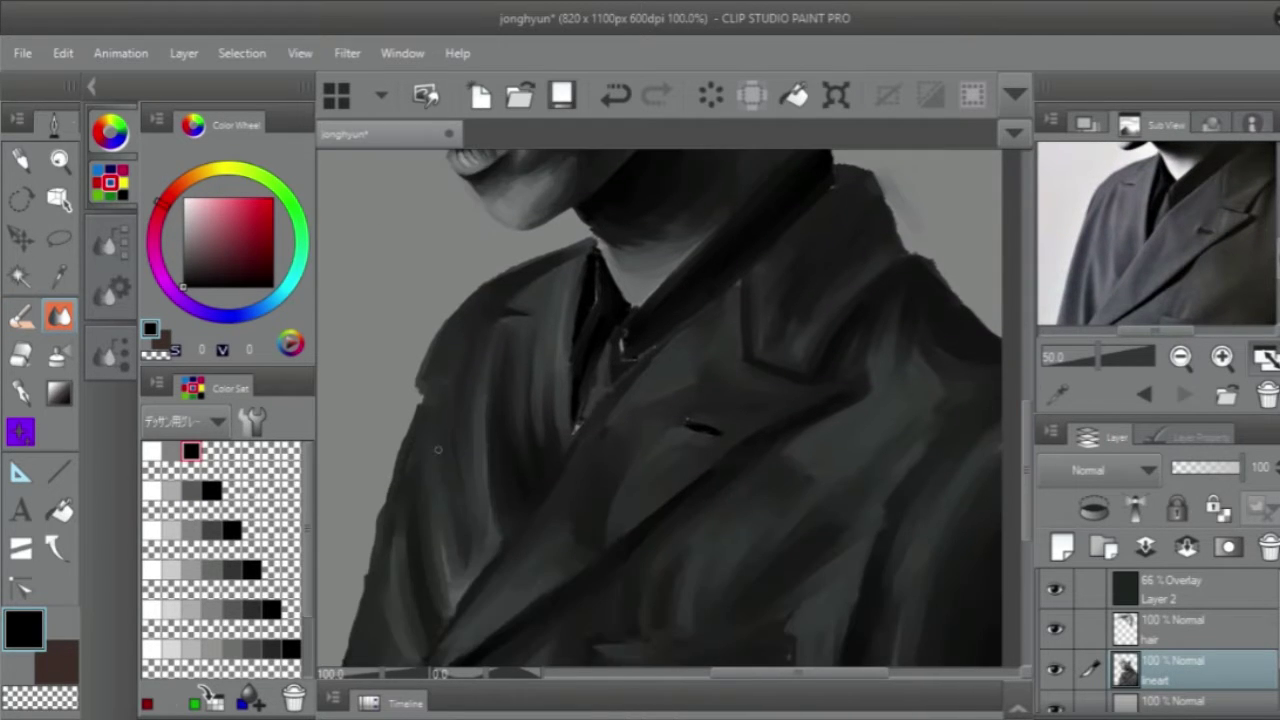
key("b")
key("b")
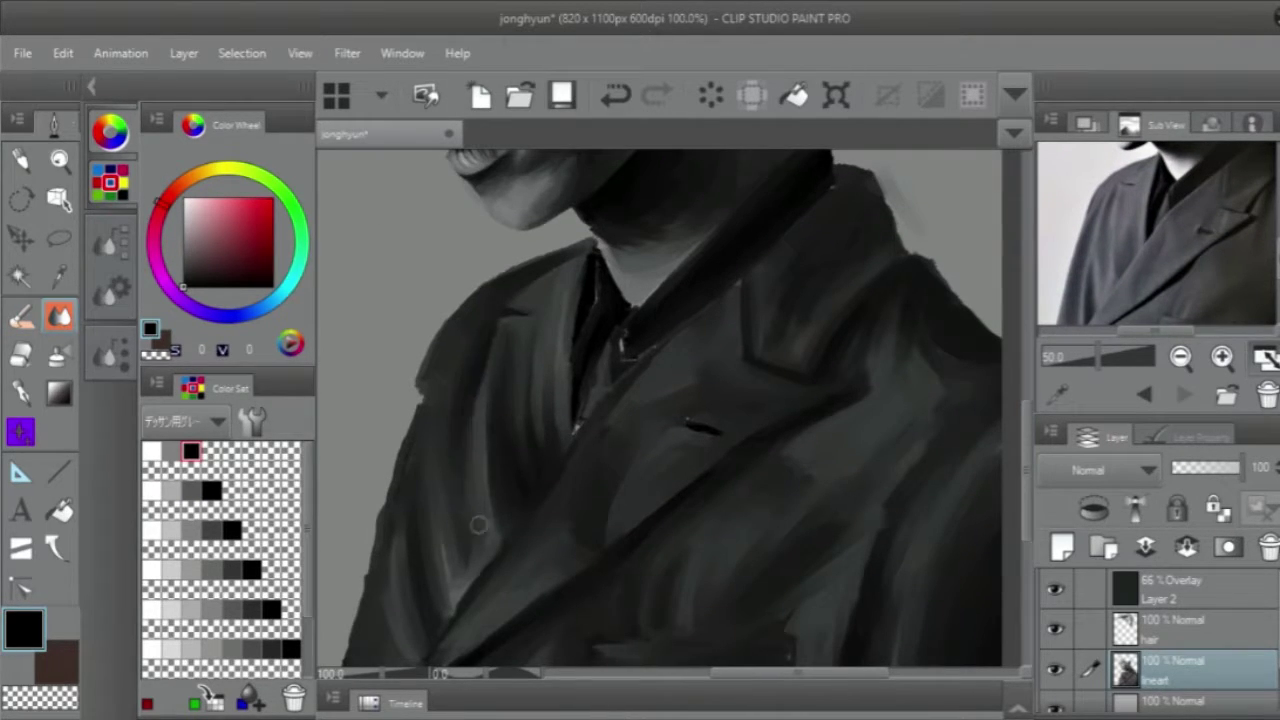
left_click_drag(1212, 318, 1212, 262)
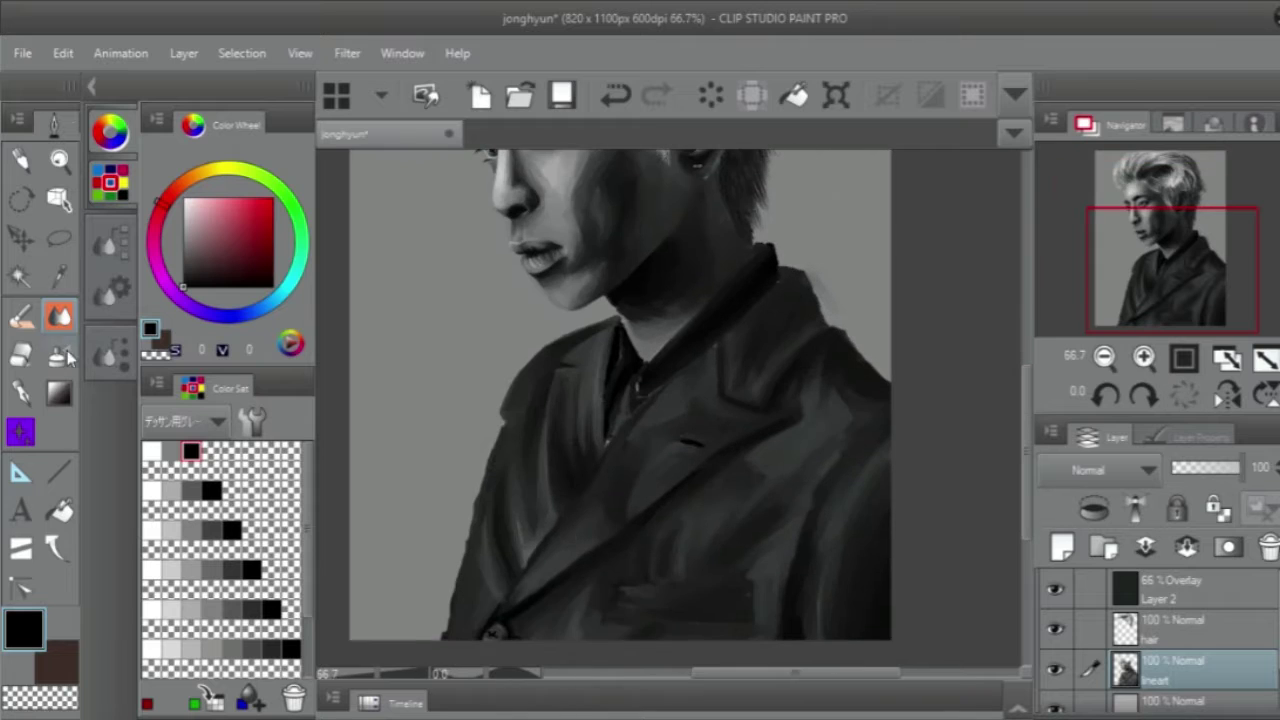
Clean up and smooth the outer outline of the far shoulder and sleeve.
key("e")
key("b")
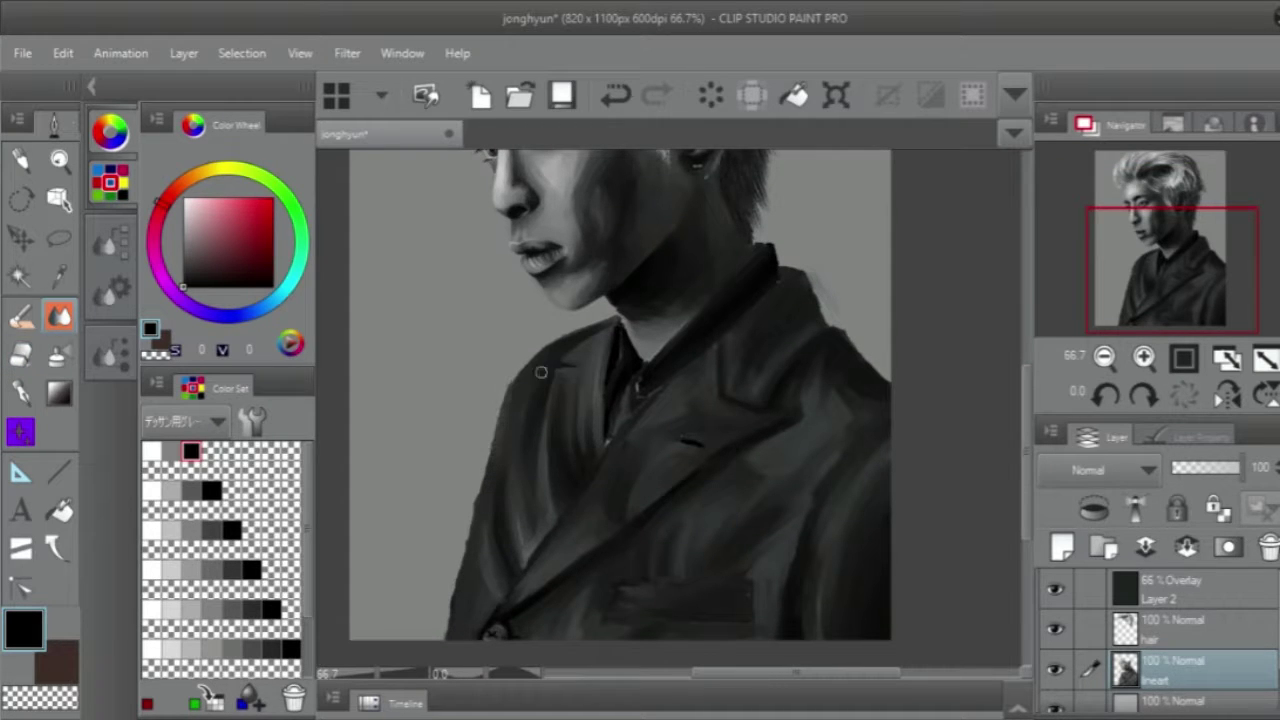
key("e")
Add white sparkles to the ear's piercings on the Add (Glow) layer with the size 25 sparkle brush.
scroll(855, 443, "up", 3)
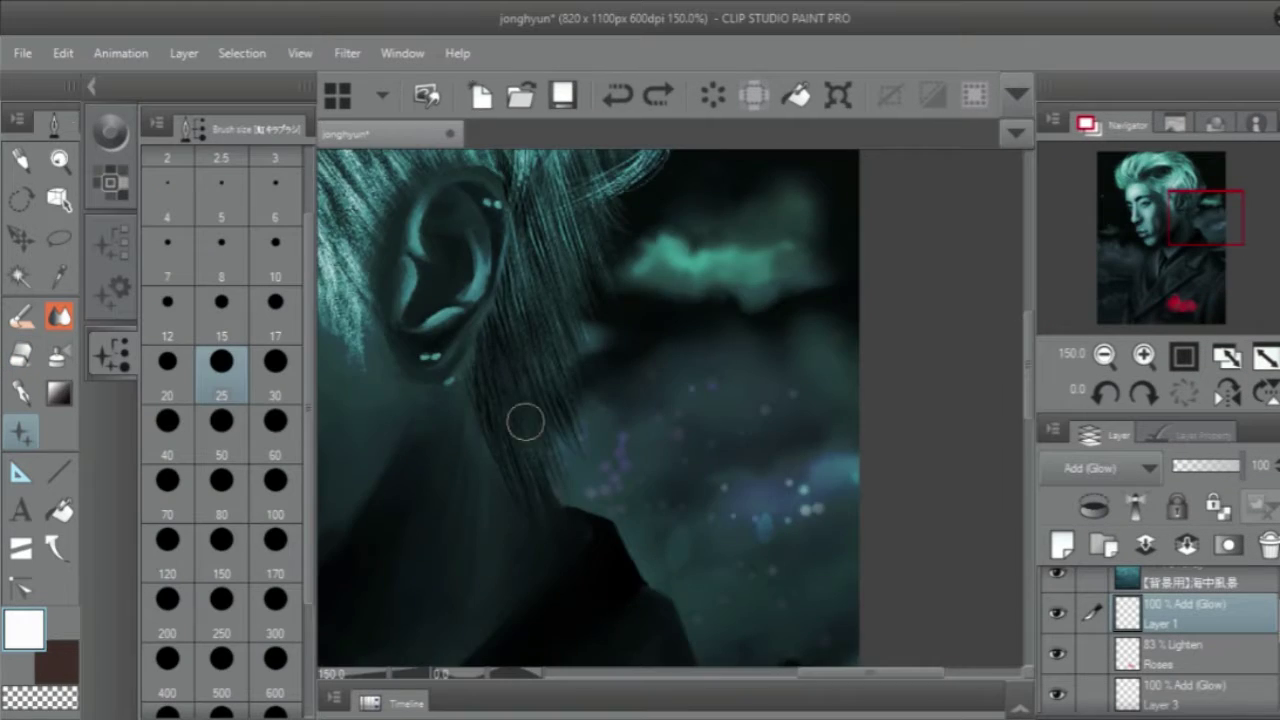
scroll(525, 422, "left", 5)
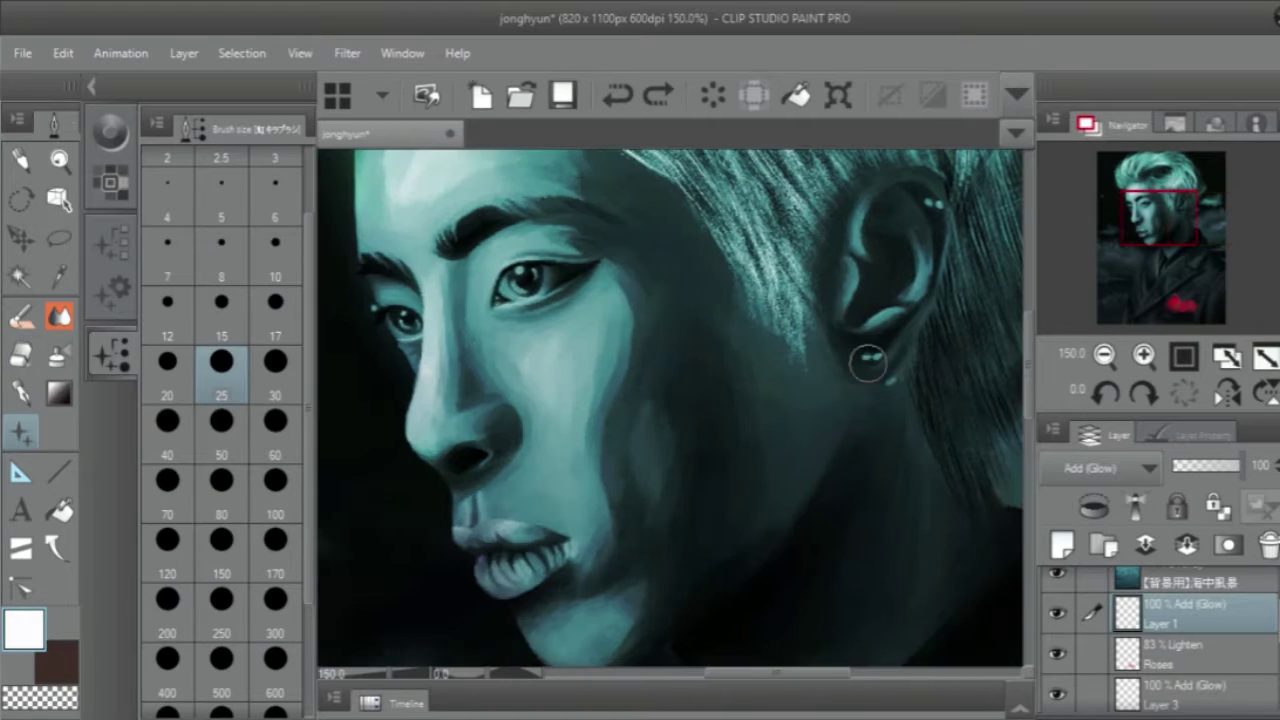
left_click(880, 353)
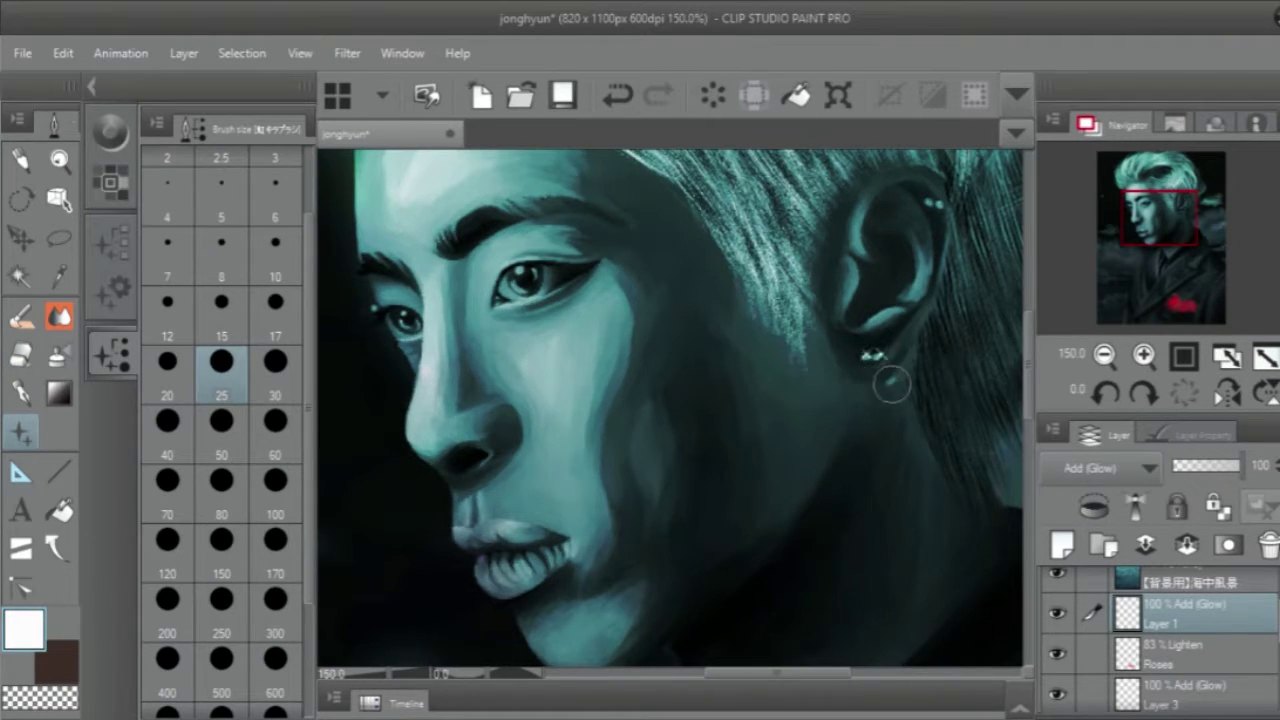
left_click(658, 95)
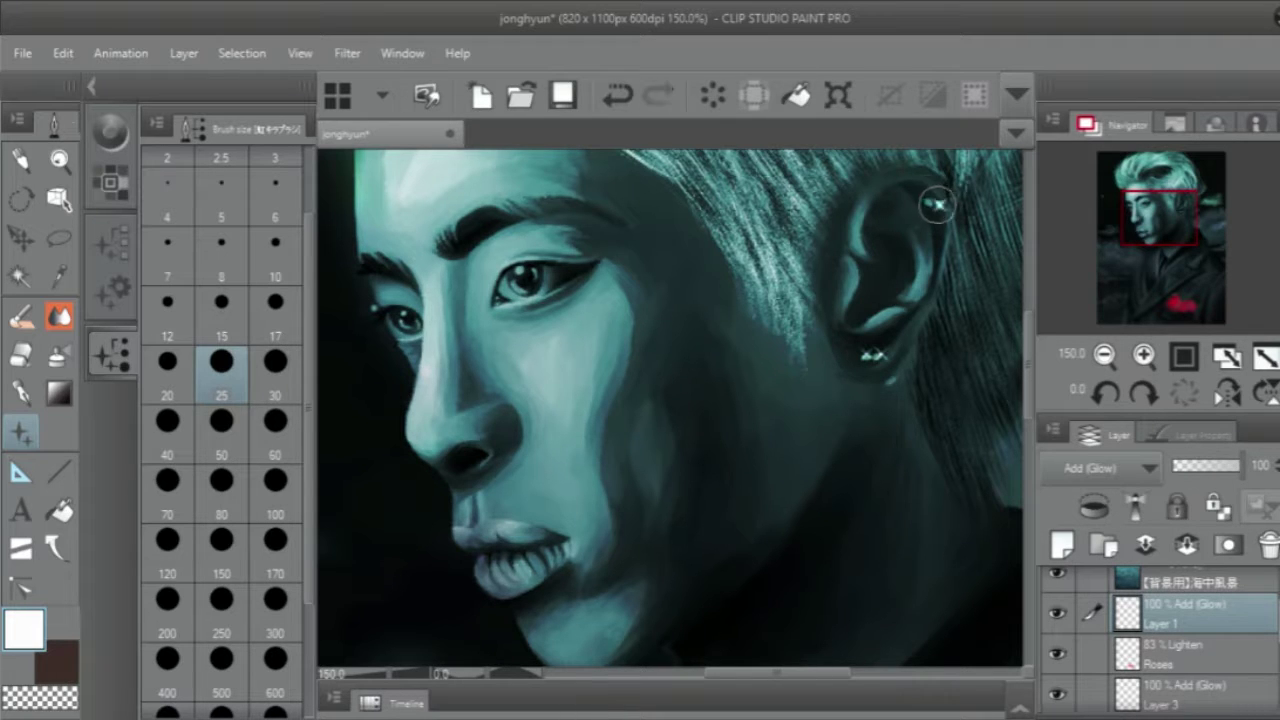
Check the ear sparkles against the whole portrait and undo the last sparkle on the upper ear piercing.
scroll(925, 198, "down", 3)
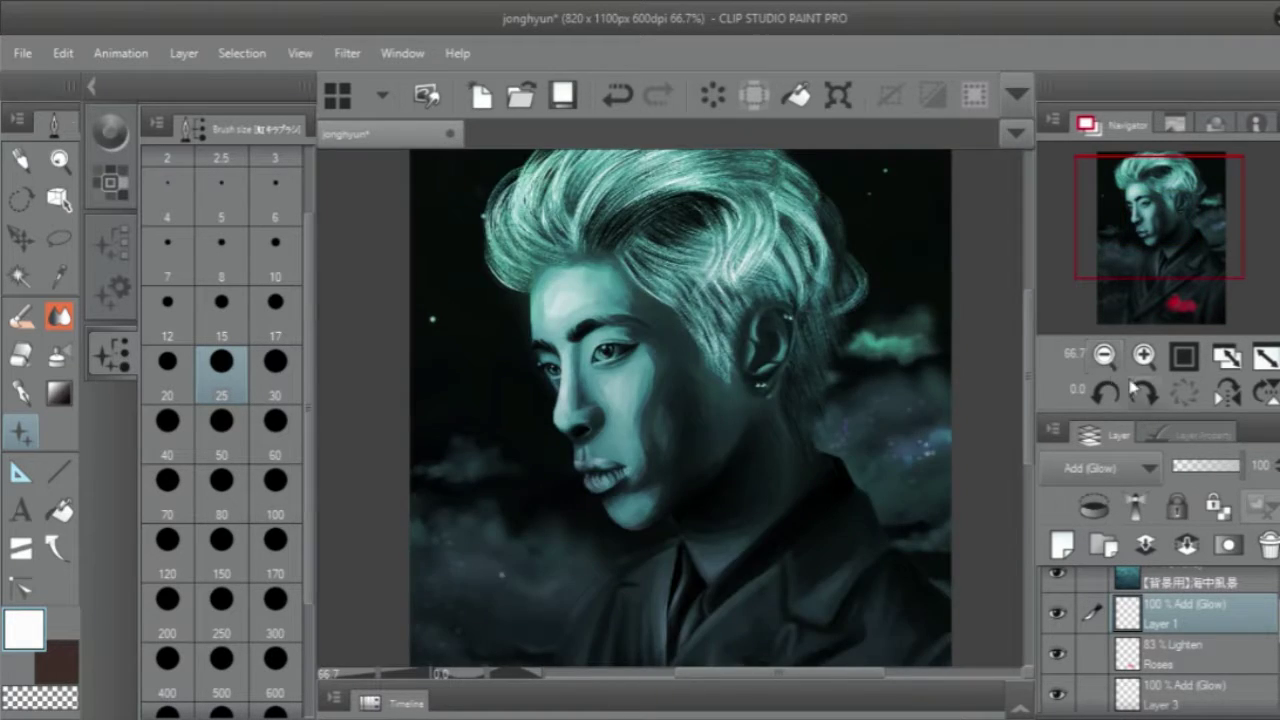
scroll(700, 300, "up", 3)
key("ctrl+z")
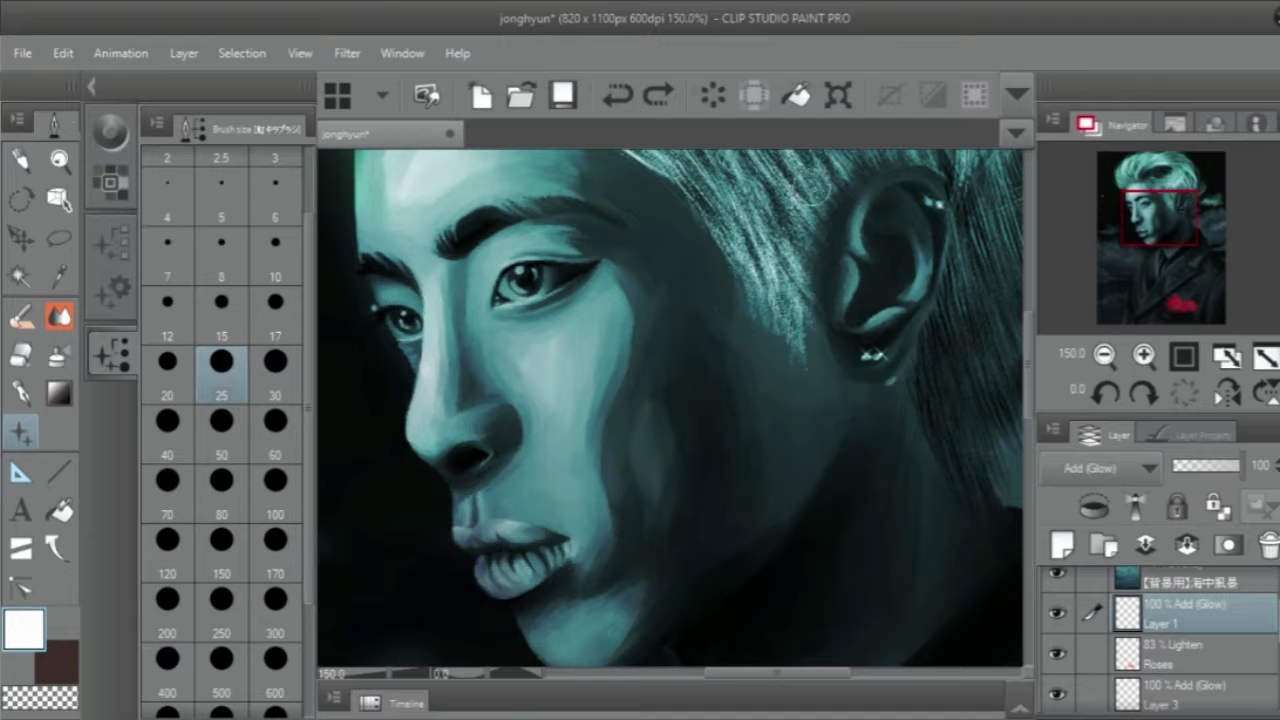
Scatter white snow dots over the background, hair, face and jacket on the snow Add (Glow) layer, using size 80 for the finer ones.
left_click(1104, 356)
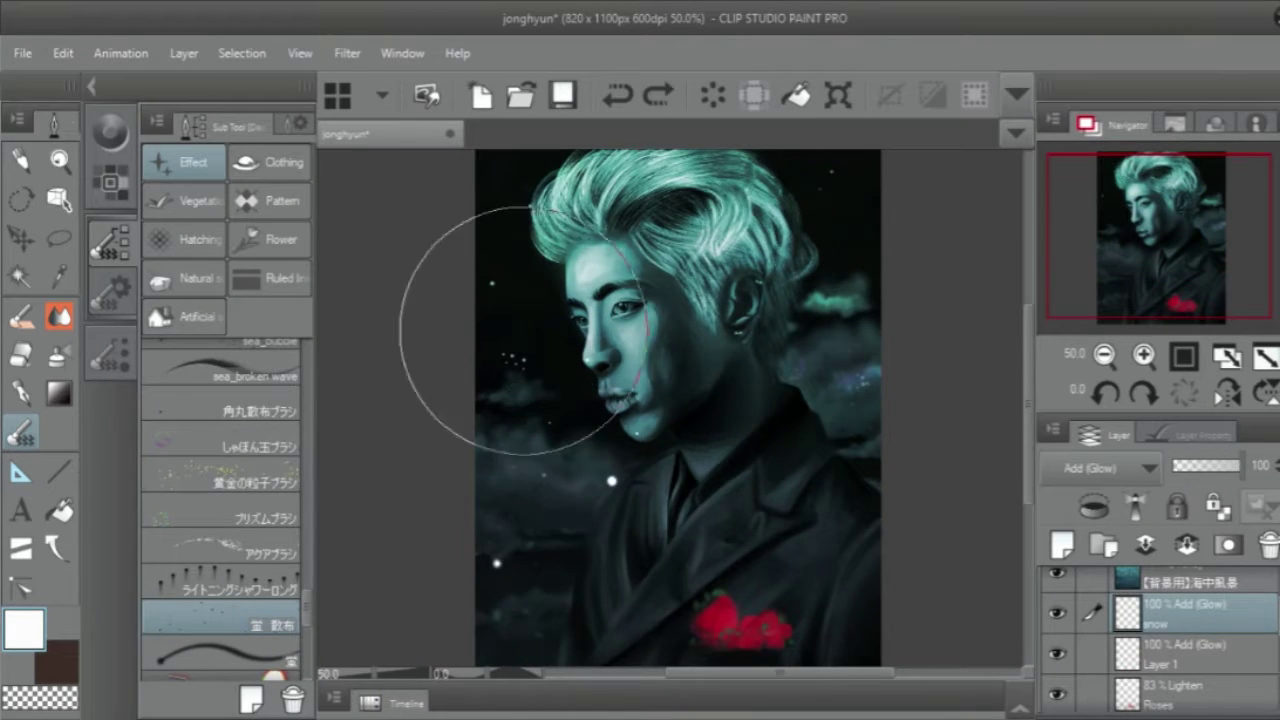
left_click_drag(895, 240, 871, 545)
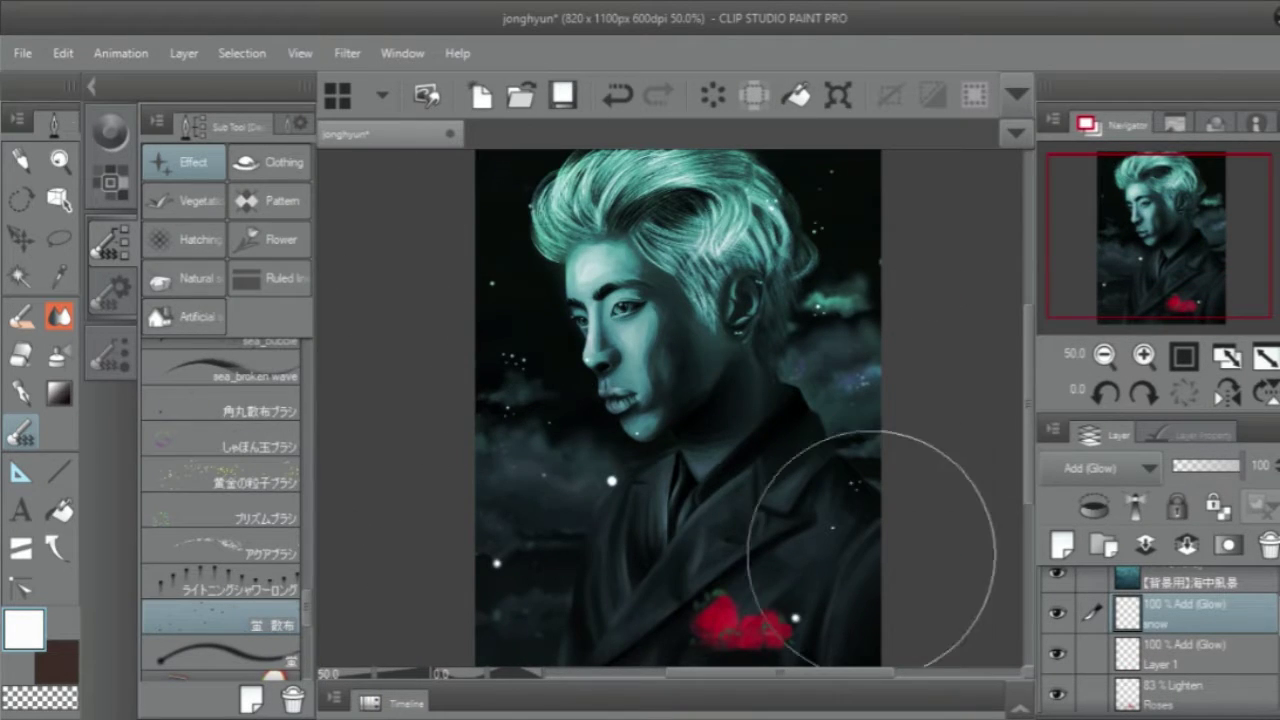
left_click(1144, 393)
scroll(1030, 378, "down", 2)
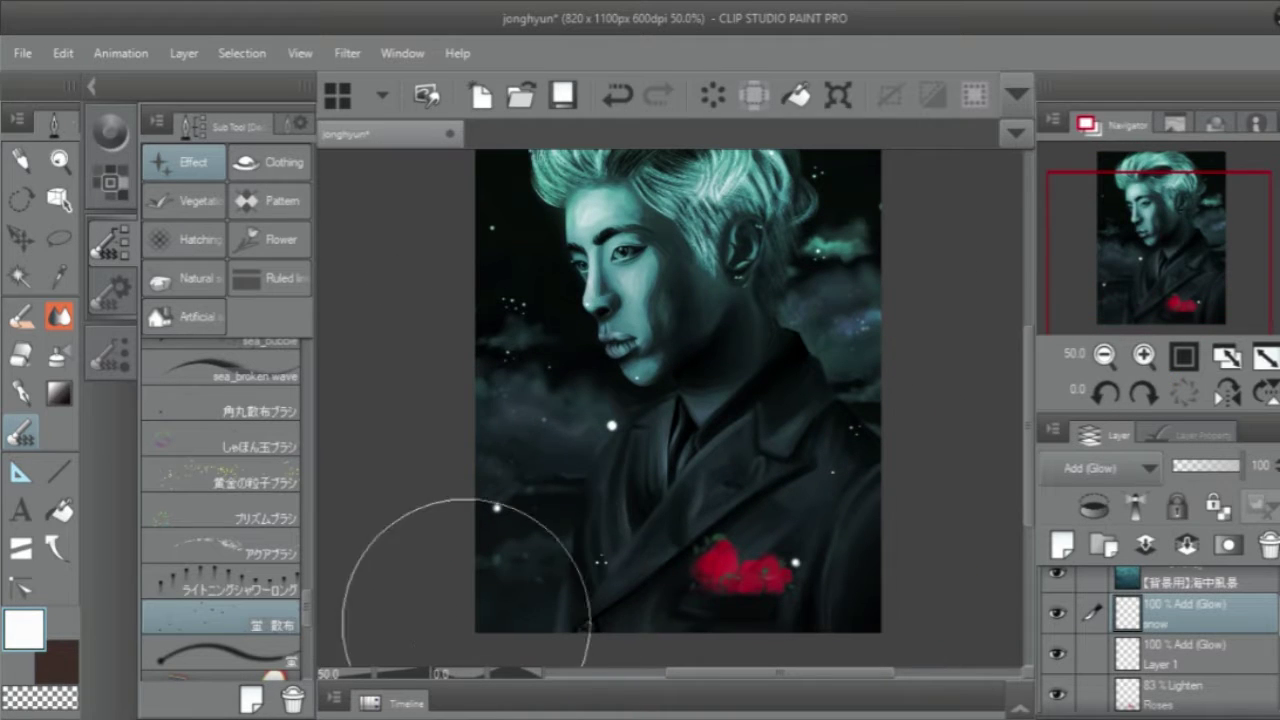
left_click(600, 444)
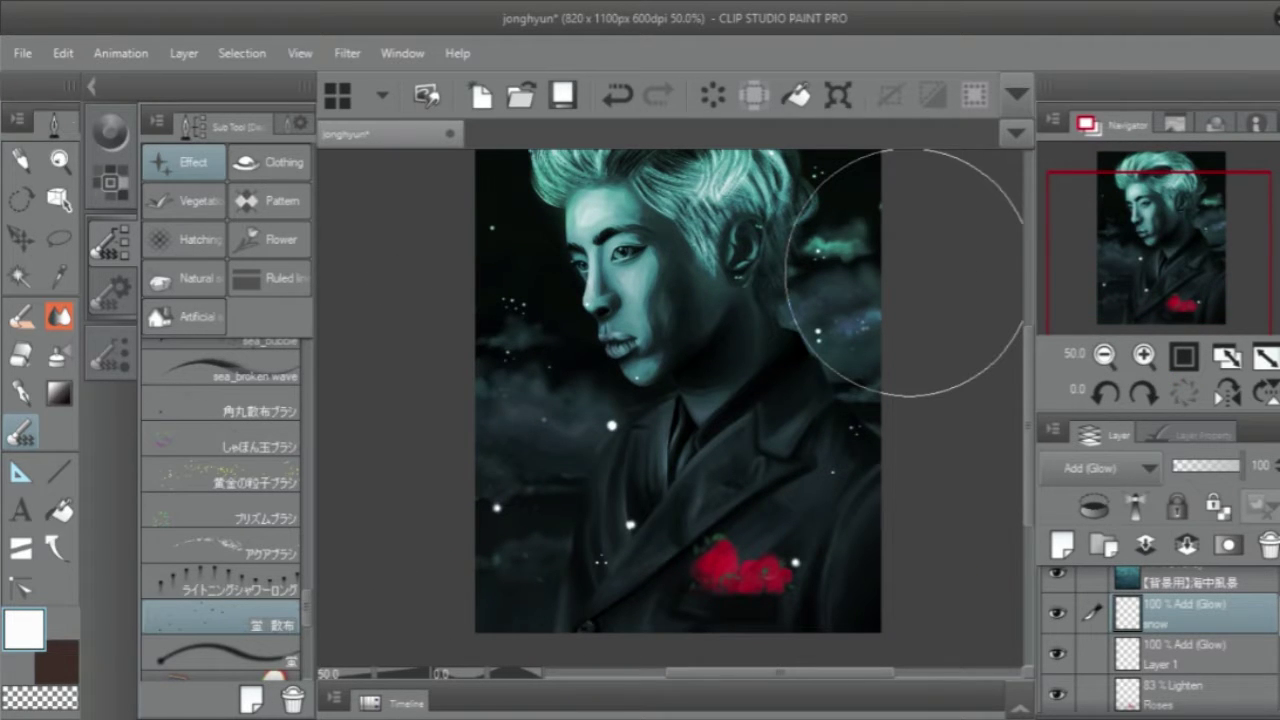
scroll(1028, 437, "up", 1)
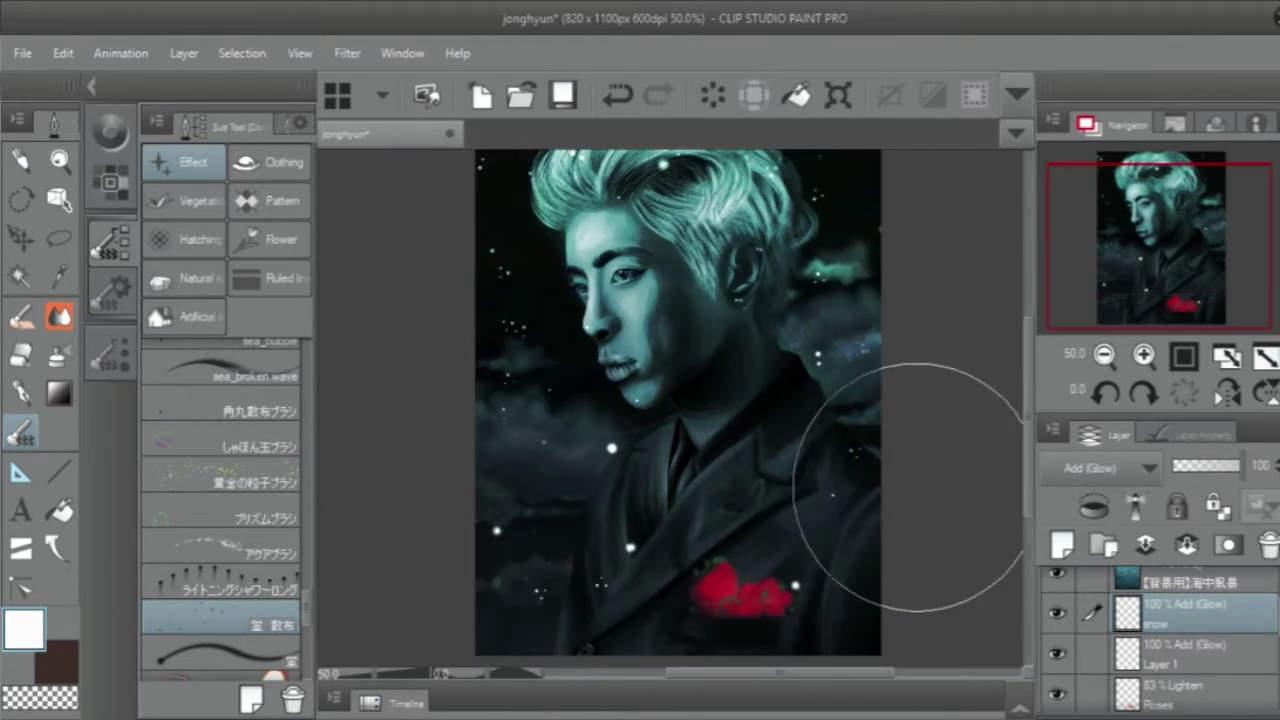
left_click_drag(651, 309, 730, 390)
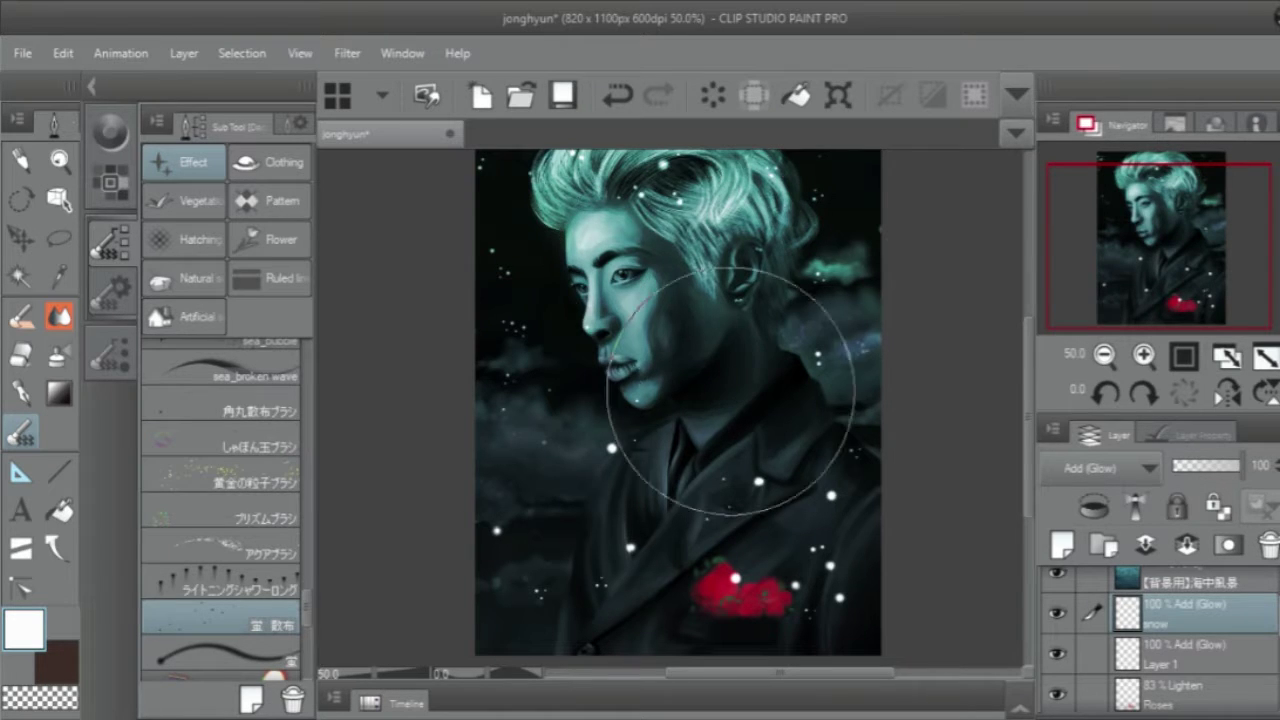
left_click(110, 352)
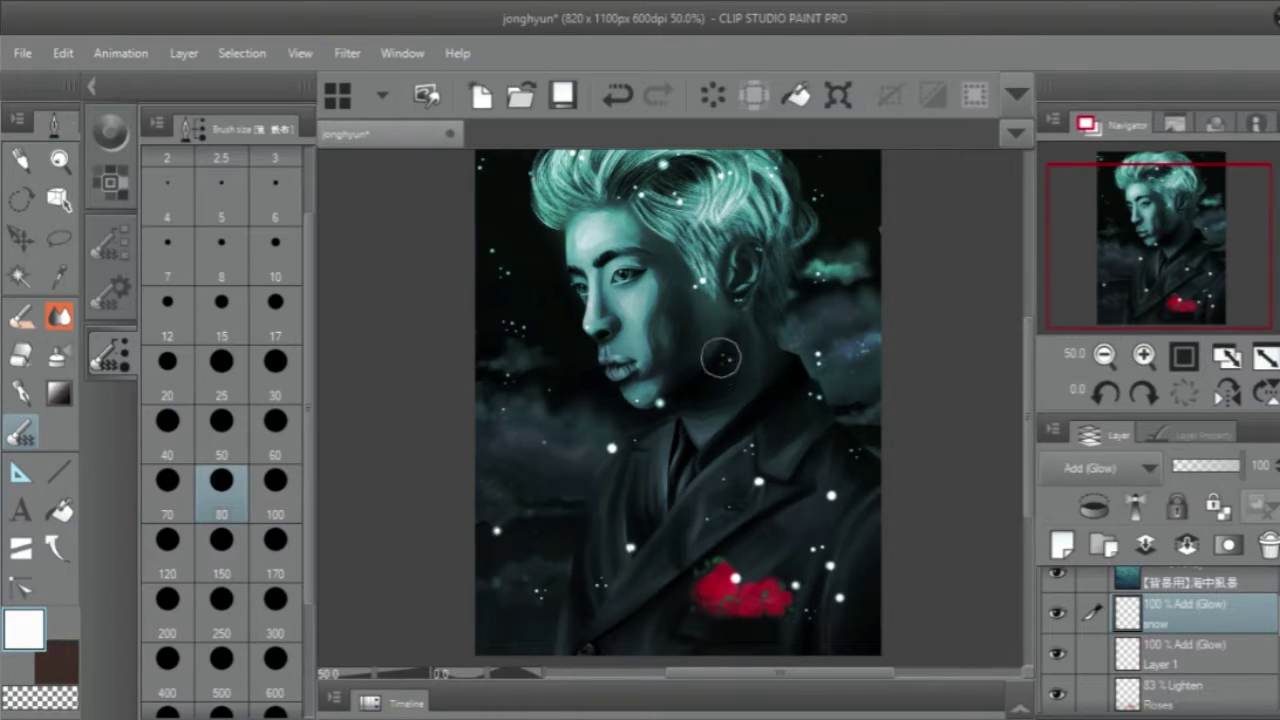
Apply a diagonal motion blur to the snow layer so the white dots turn into soft slanted streaks.
left_click(347, 53)
left_click(666, 186)
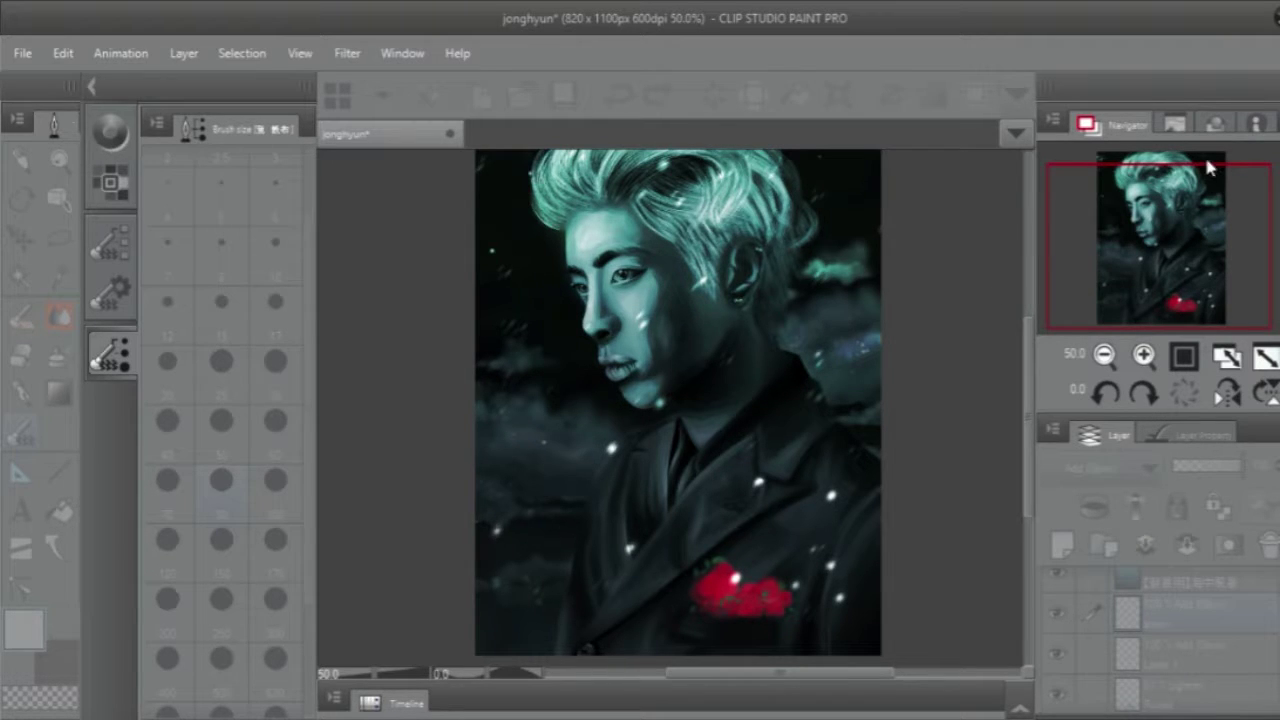
key("Return")
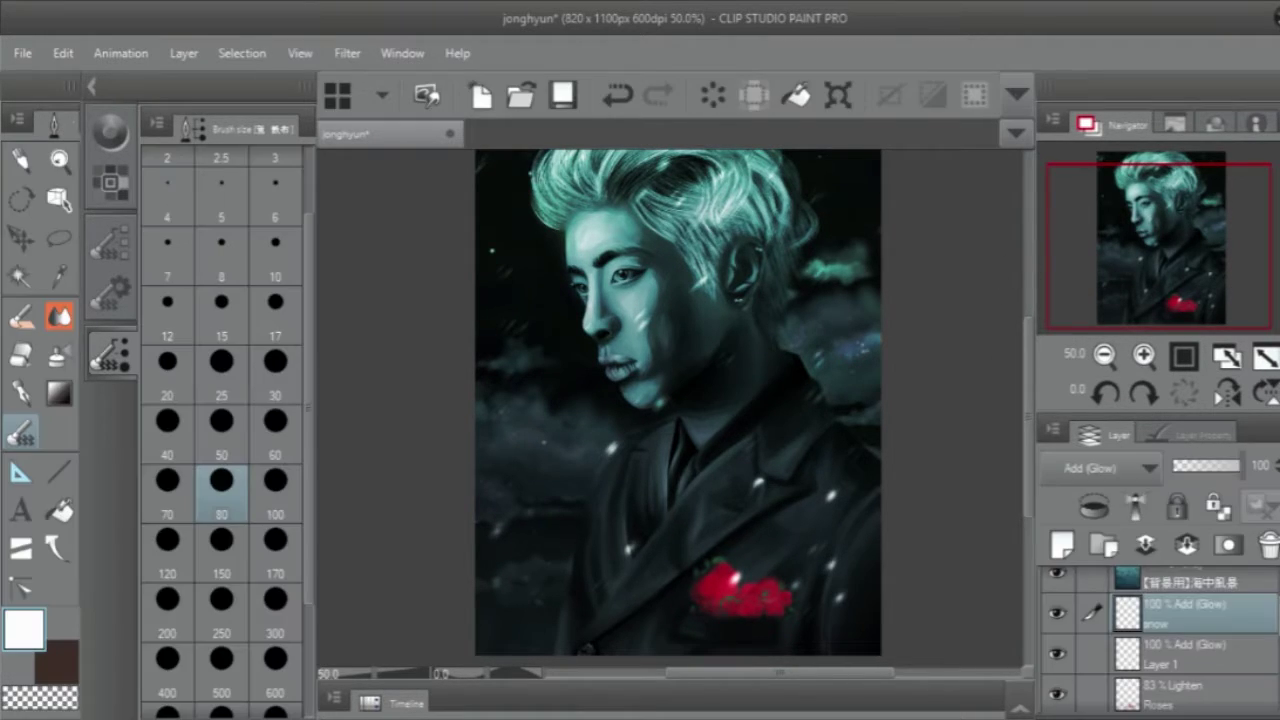
scroll(1008, 342, "up", 1)
scroll(1030, 342, "down", 1)
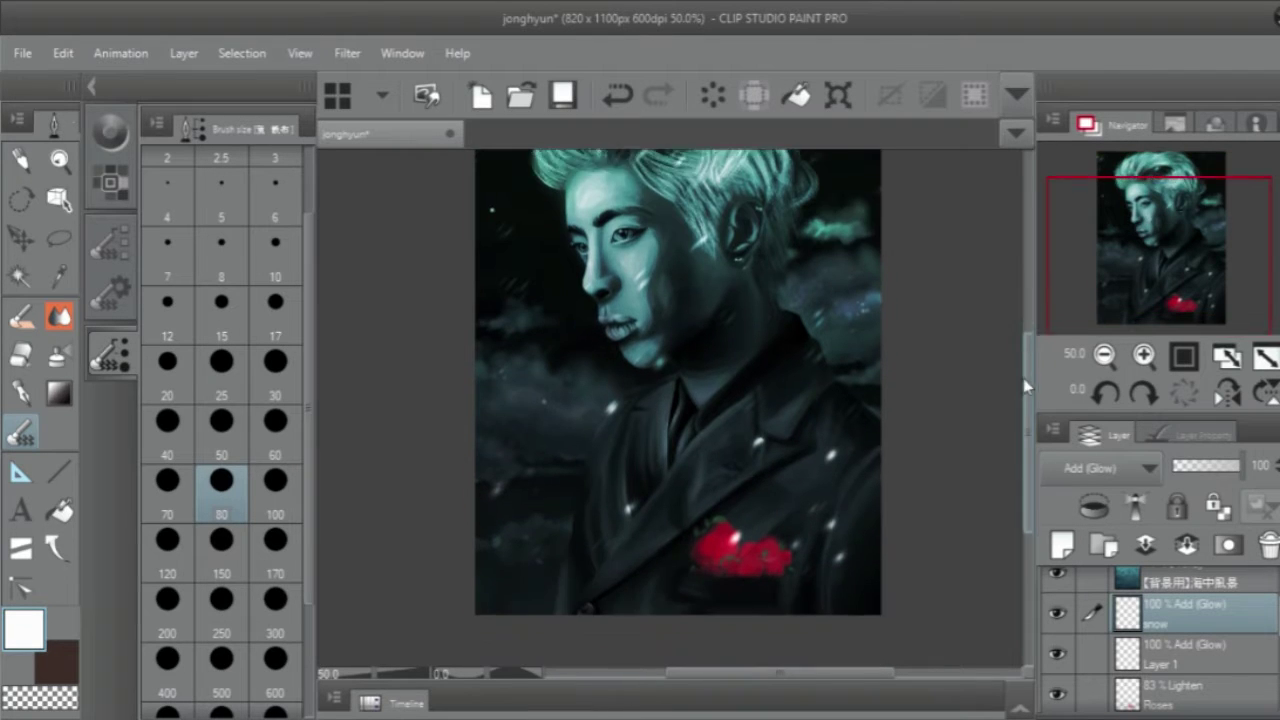